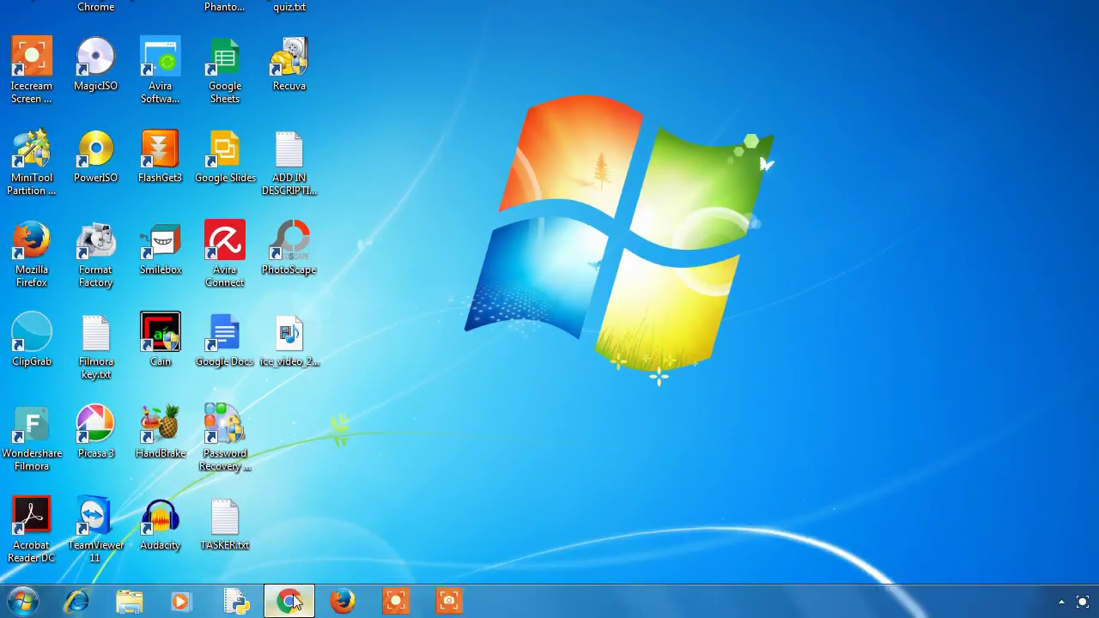
# Bring the Chrome window with the PhotoScape 3.7 download page to the front
pyautogui.click(291, 594)
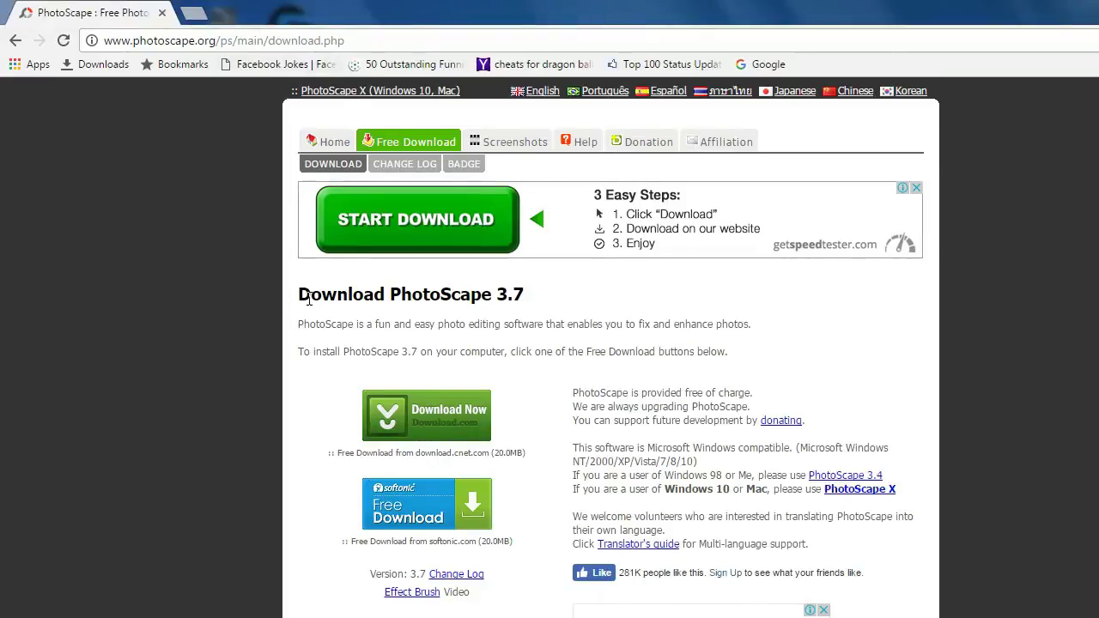
pyautogui.moveTo(523, 295); pyautogui.dragTo(349, 295)
pyautogui.click(242, 317)
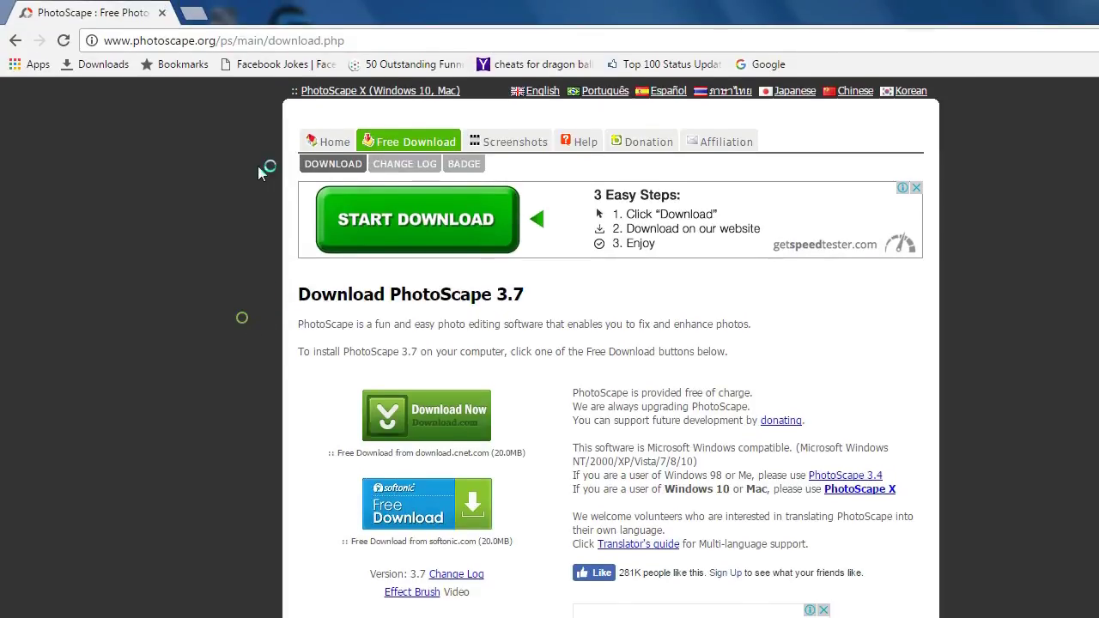
pyautogui.moveTo(345, 40); pyautogui.dragTo(130, 40)
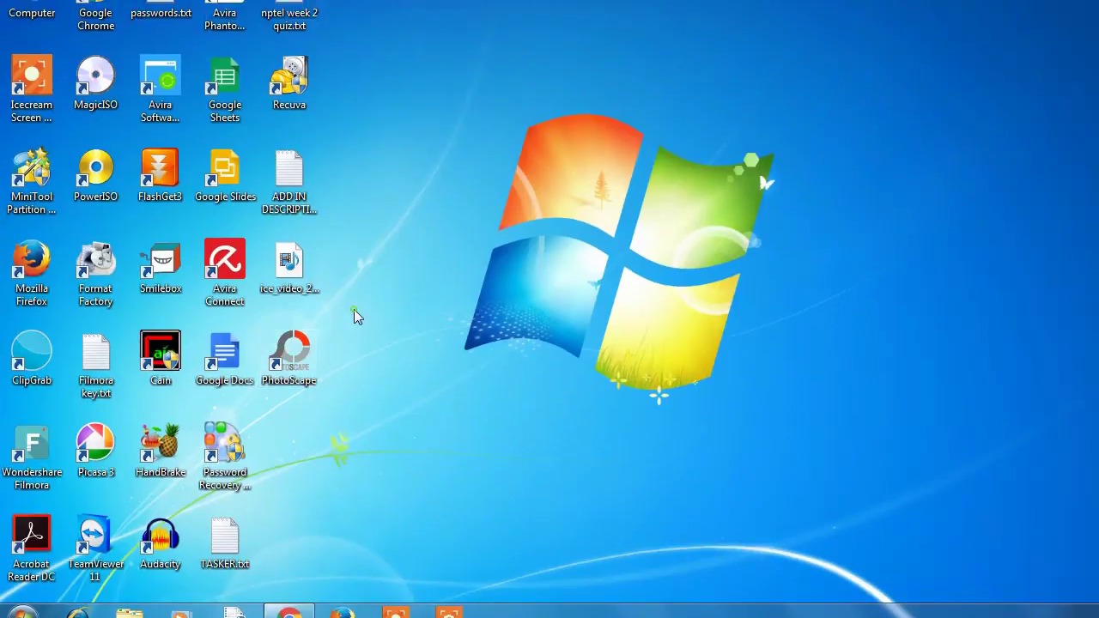
# Launch PhotoScape v3.7 from its desktop shortcut to reach the tool launcher
pyautogui.moveTo(489, 460); pyautogui.dragTo(270, 331)
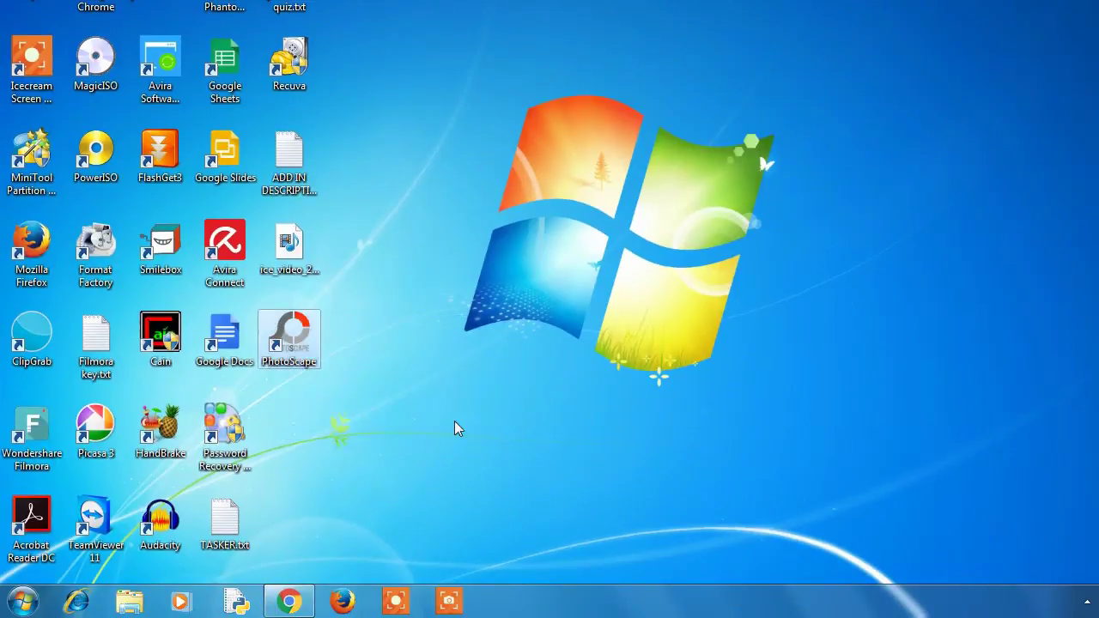
pyautogui.moveTo(458, 428); pyautogui.dragTo(355, 326)
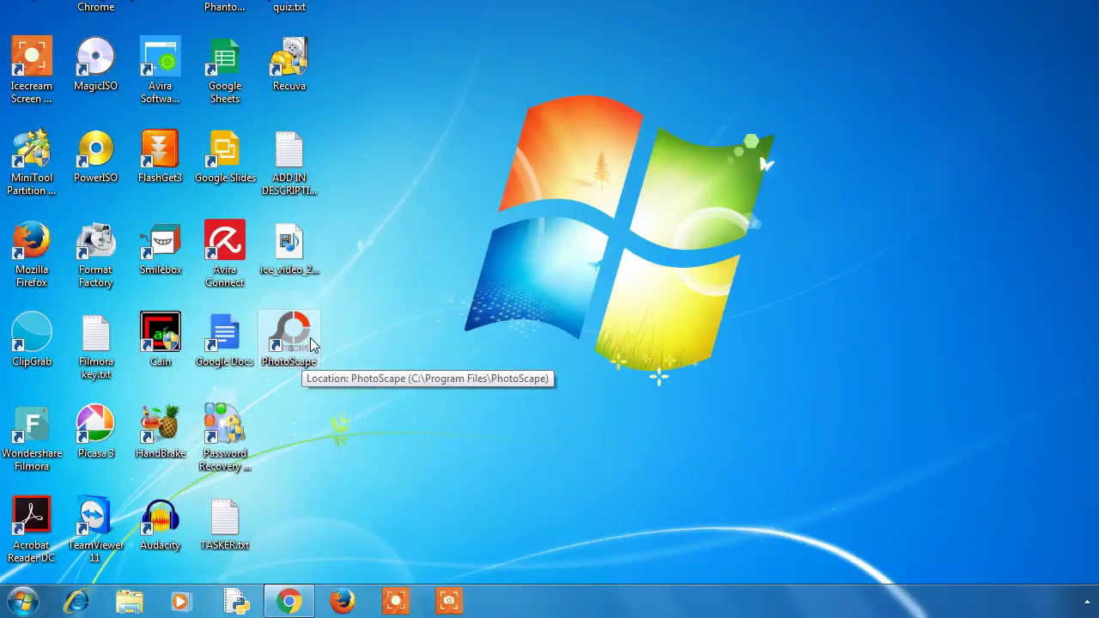
pyautogui.doubleClick(312, 344)
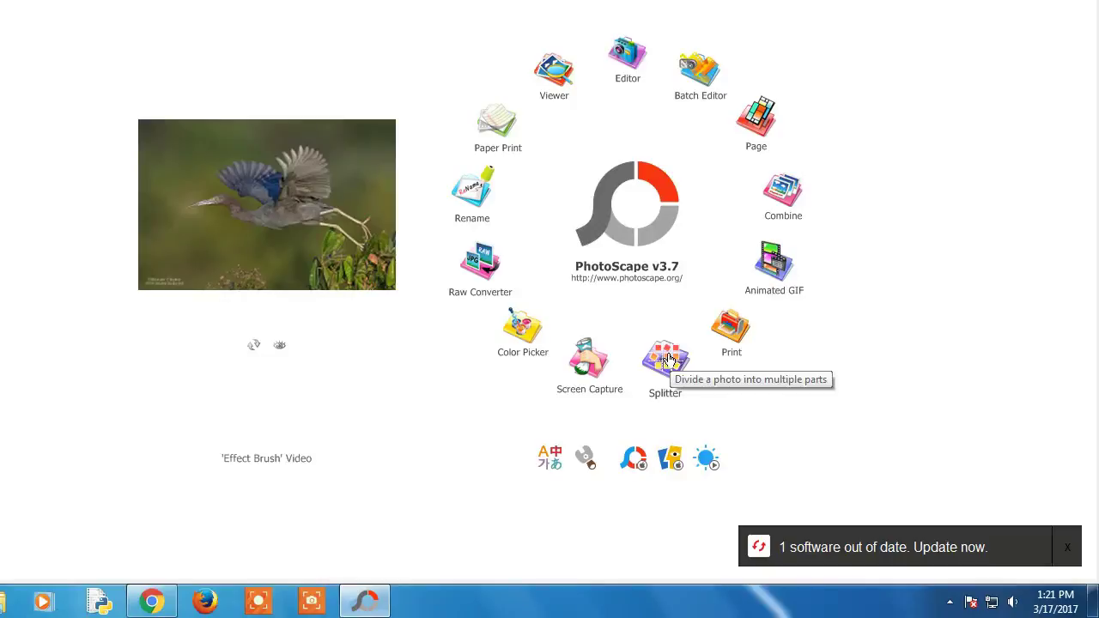
# Look over the Screen Capture options, close them, and start the Color Picker
pyautogui.click(589, 362)
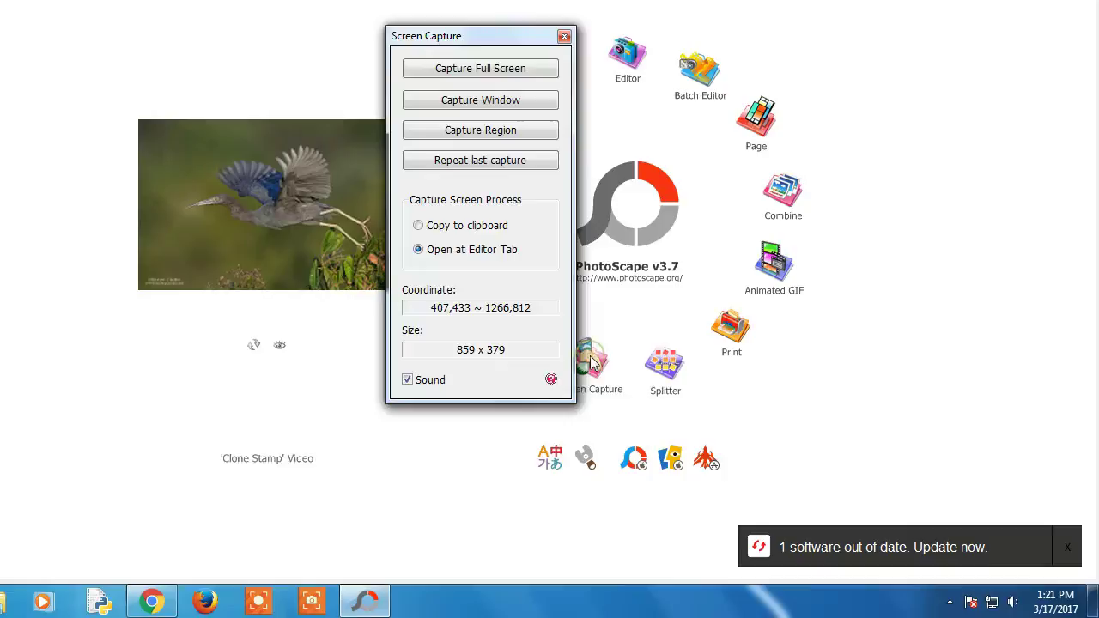
pyautogui.moveTo(510, 34); pyautogui.dragTo(176, 71)
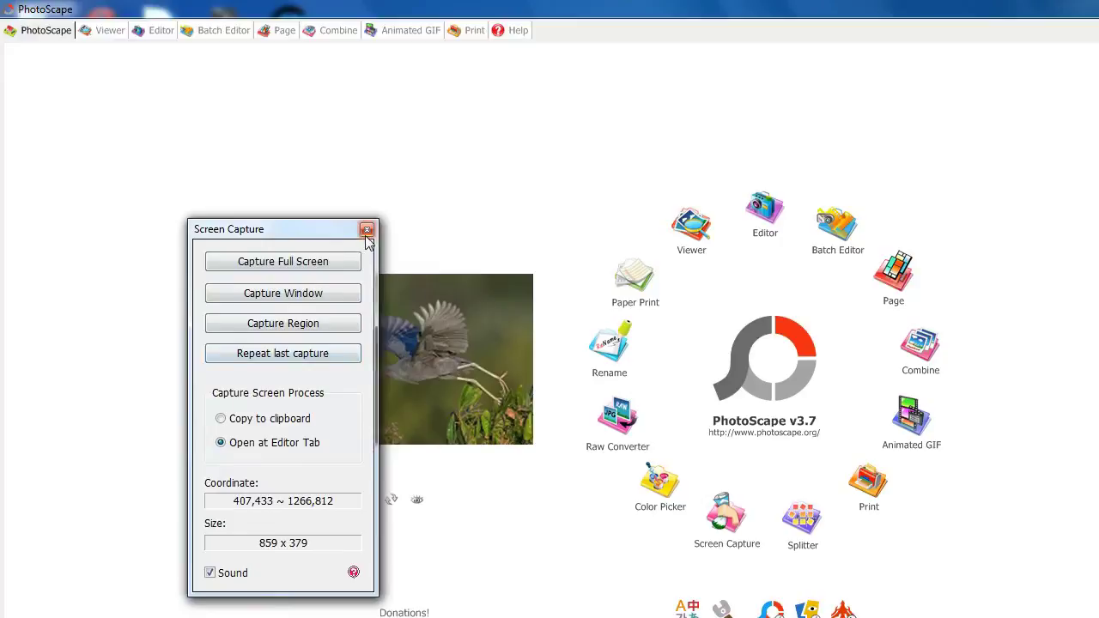
pyautogui.click(366, 229)
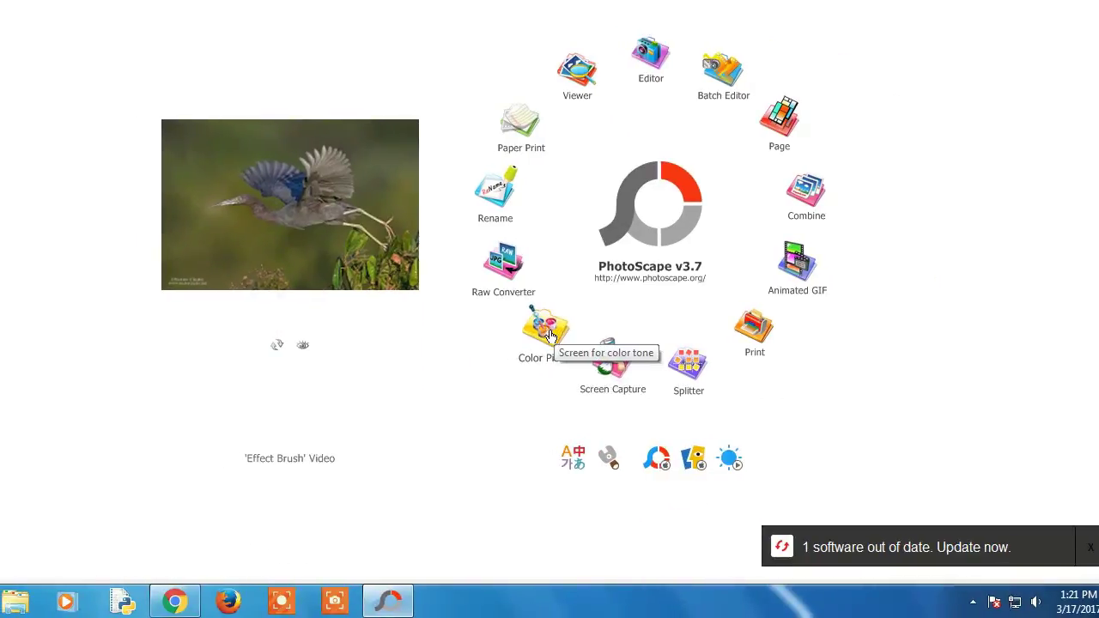
pyautogui.click(550, 336)
# Sample black and dark red 390000 into the picked colour history, select the codes, then close
pyautogui.moveTo(554, 166); pyautogui.dragTo(209, 179)
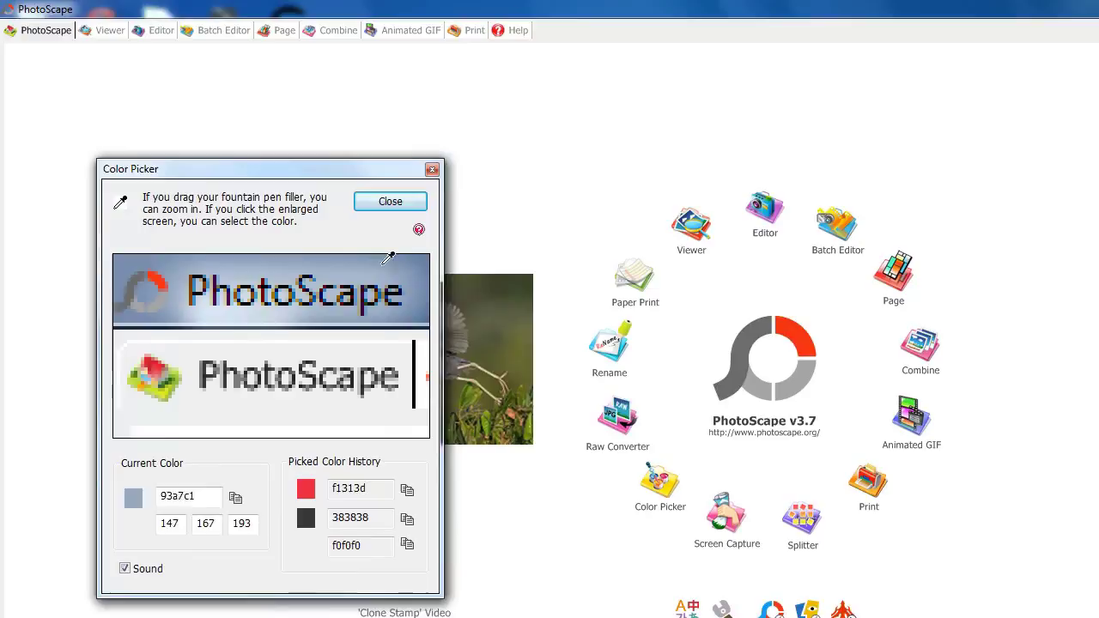
pyautogui.click(421, 294)
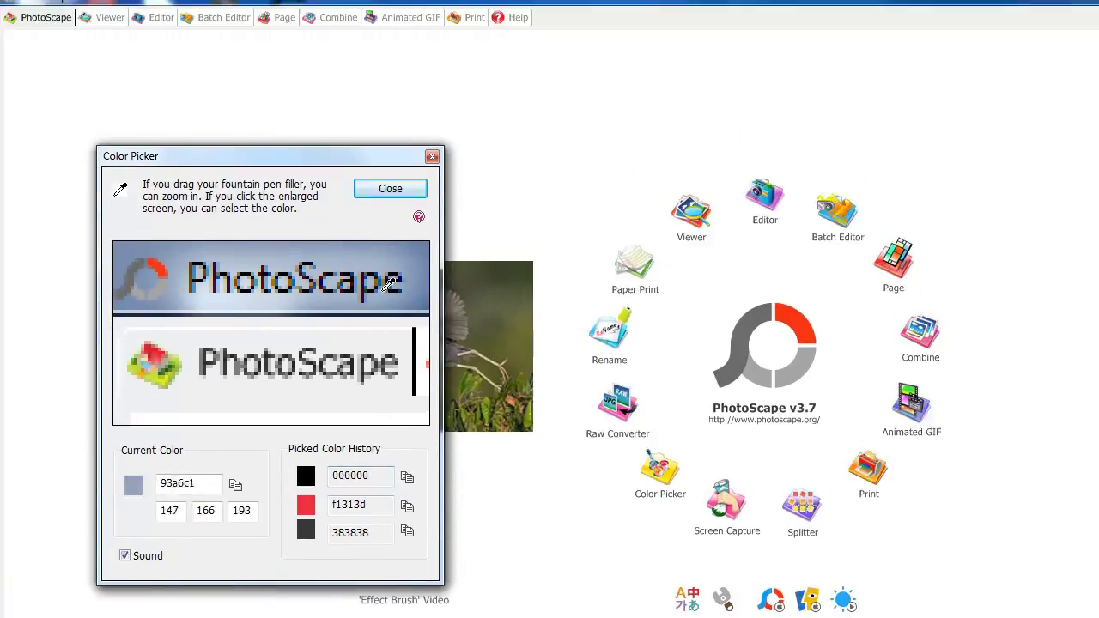
pyautogui.click(369, 283)
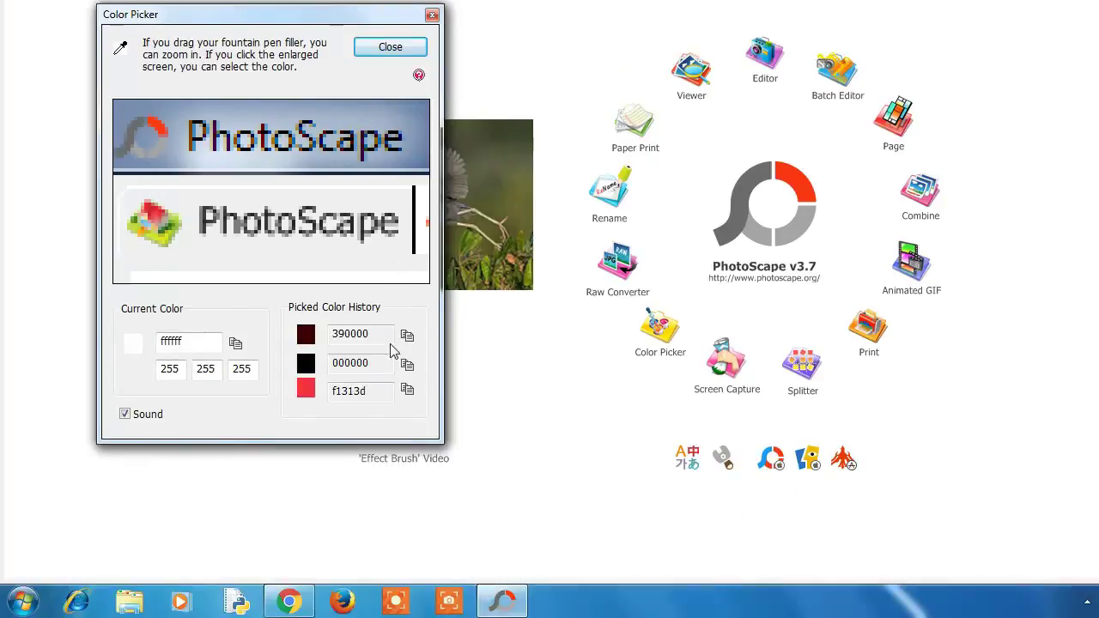
pyautogui.moveTo(364, 334); pyautogui.dragTo(338, 337)
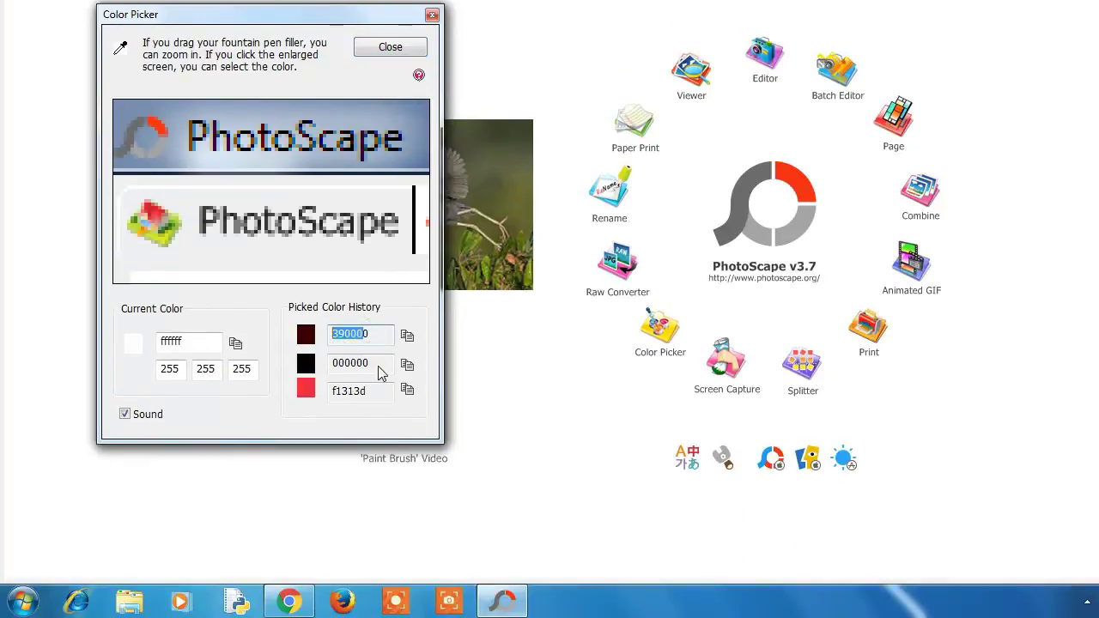
pyautogui.moveTo(364, 403); pyautogui.dragTo(324, 418)
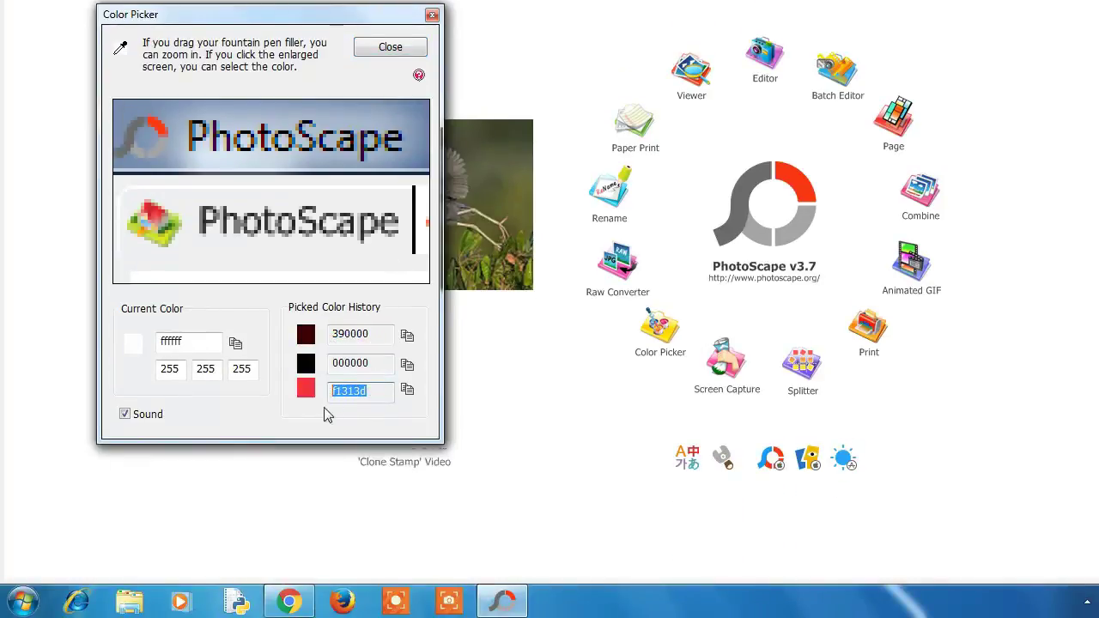
pyautogui.moveTo(363, 341); pyautogui.dragTo(335, 342)
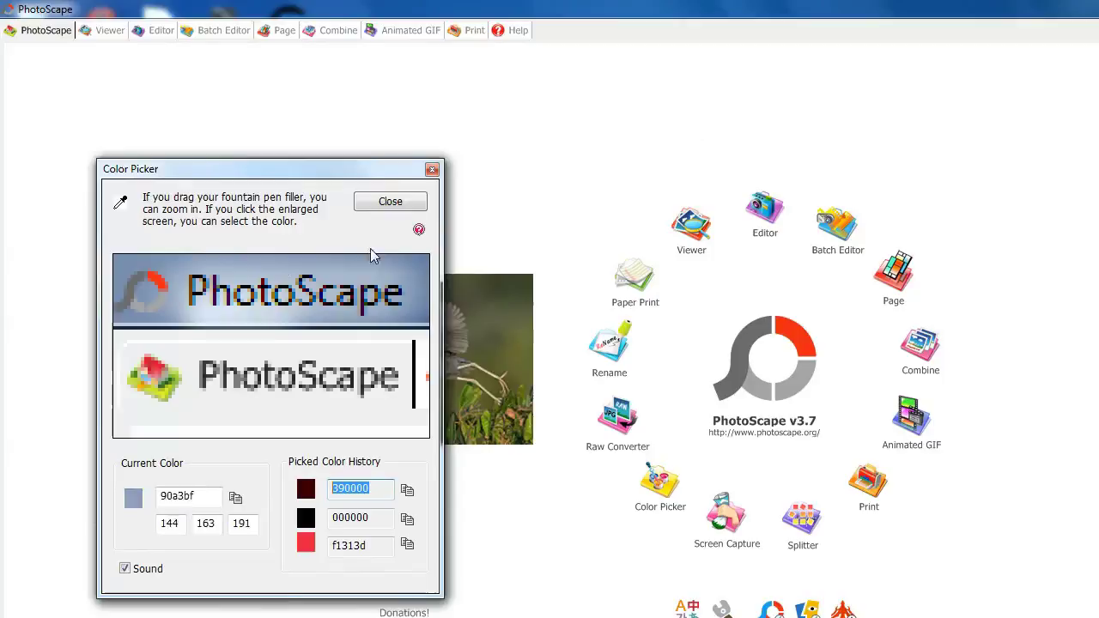
pyautogui.click(432, 169)
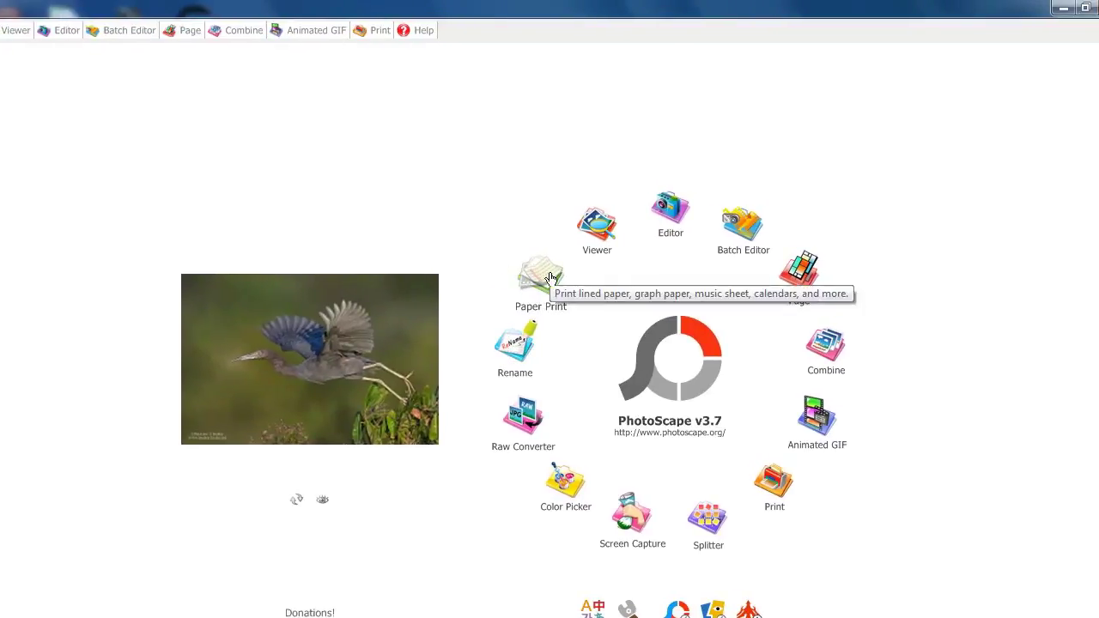
# Open Paper Print and scroll through its paper templates
pyautogui.click(550, 278)
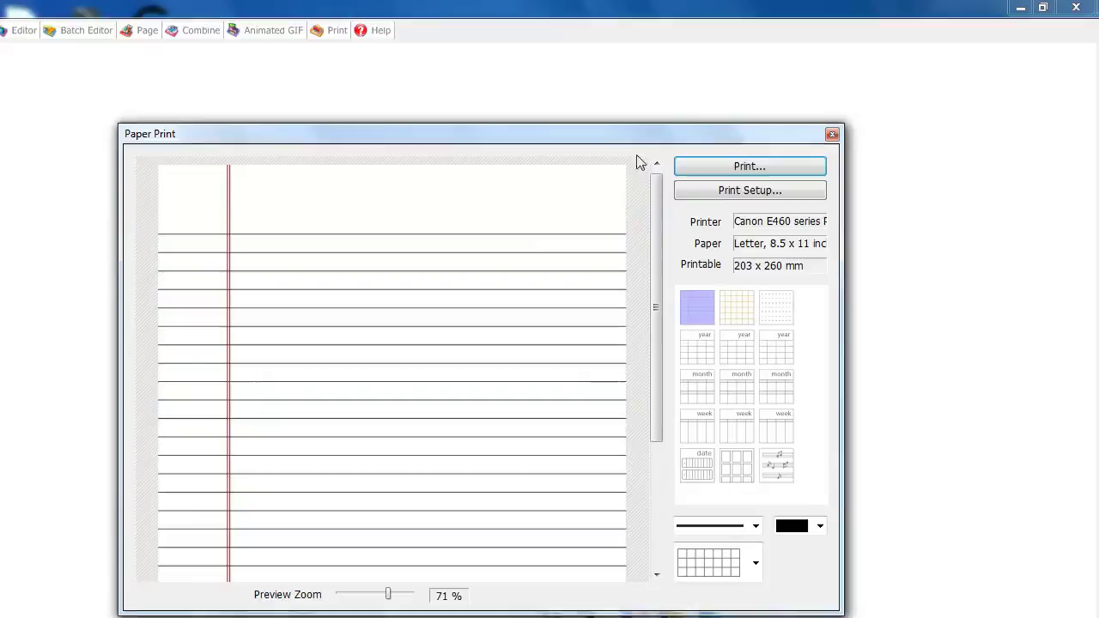
pyautogui.scroll(-3, 613, 149)
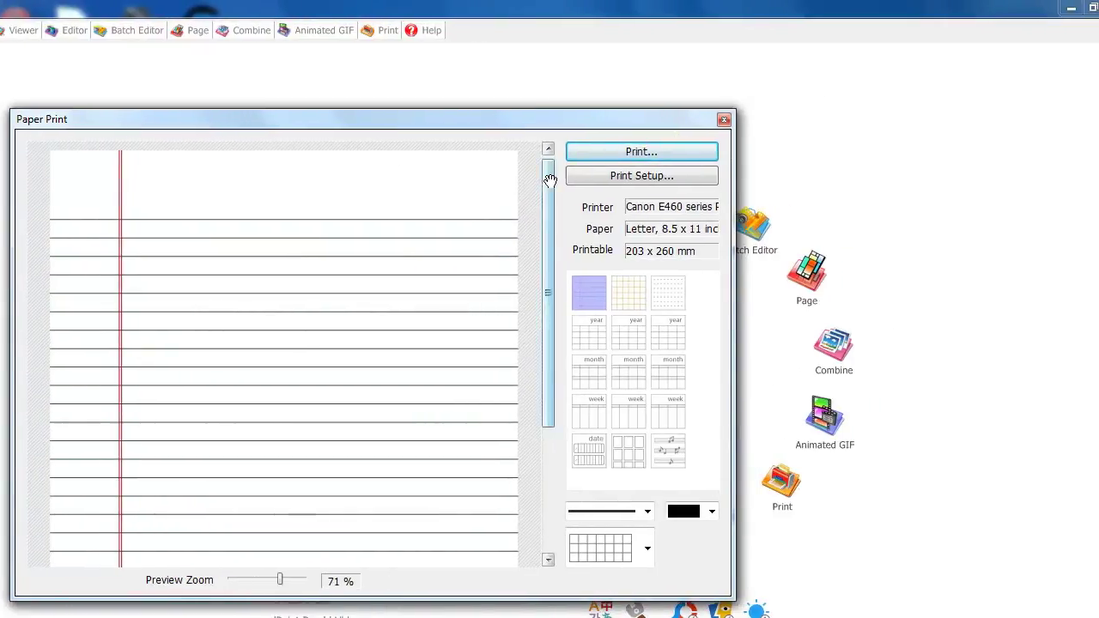
pyautogui.scroll(-2, 656, 263)
pyautogui.moveTo(548, 248); pyautogui.dragTo(551, 175)
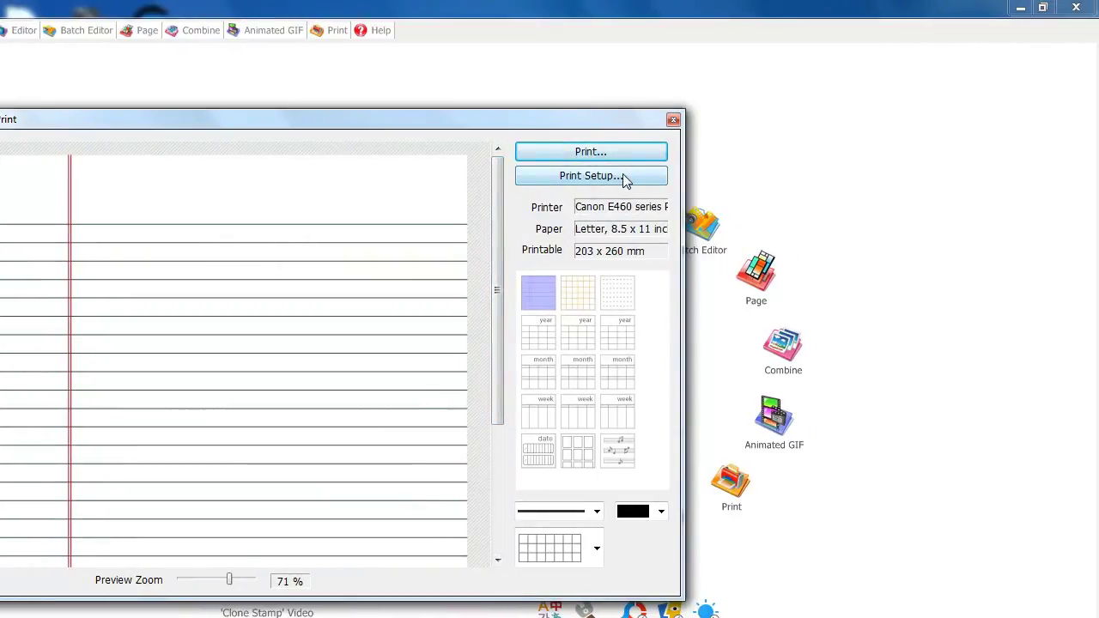
# Set the paper size to A4 in Print Setup
pyautogui.click(624, 177)
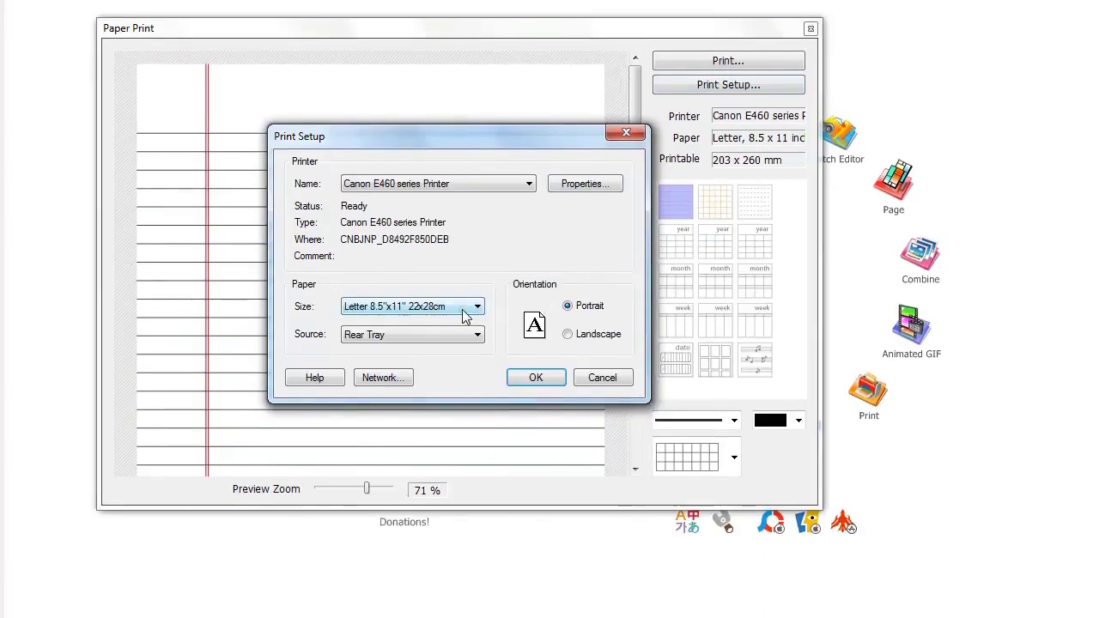
pyautogui.click(463, 316)
pyautogui.click(368, 441)
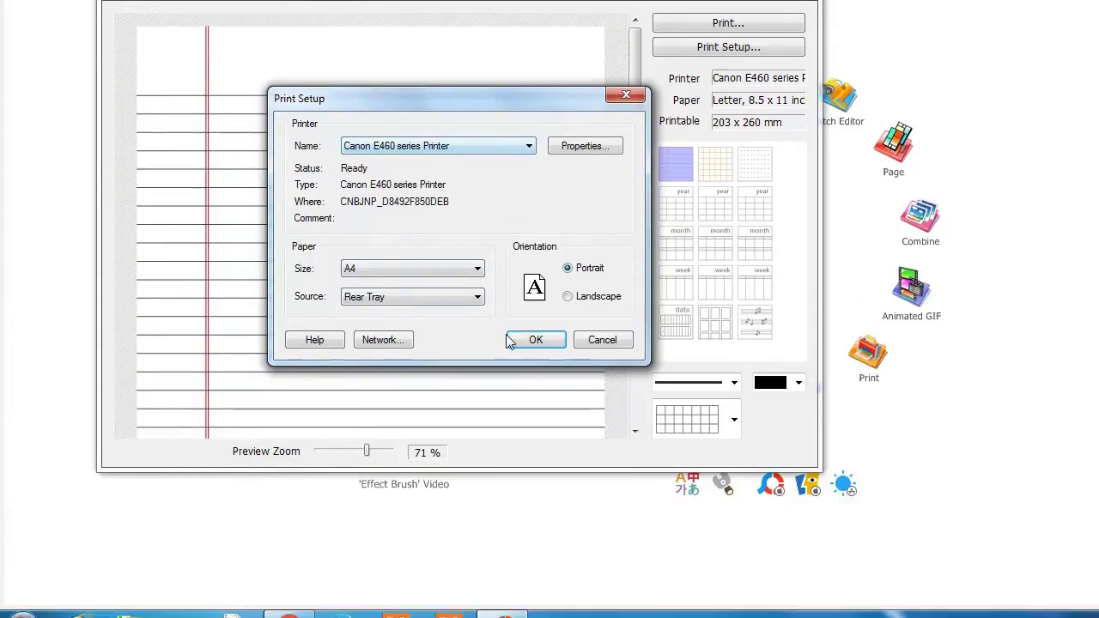
pyautogui.click(513, 341)
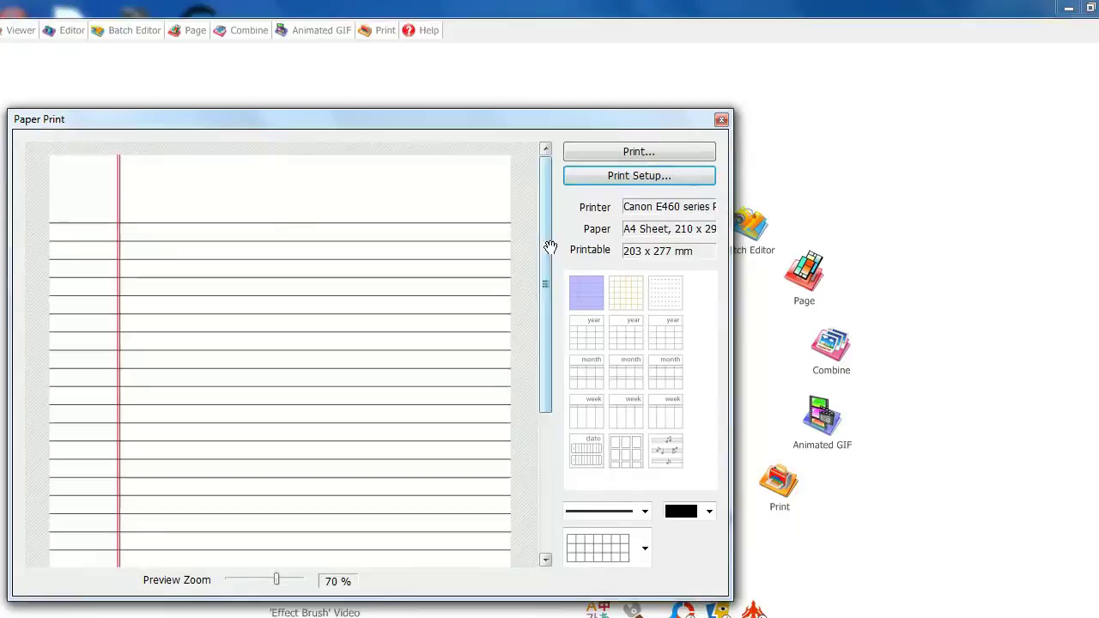
pyautogui.scroll(-3, 550, 248)
pyautogui.scroll(3, 549, 248)
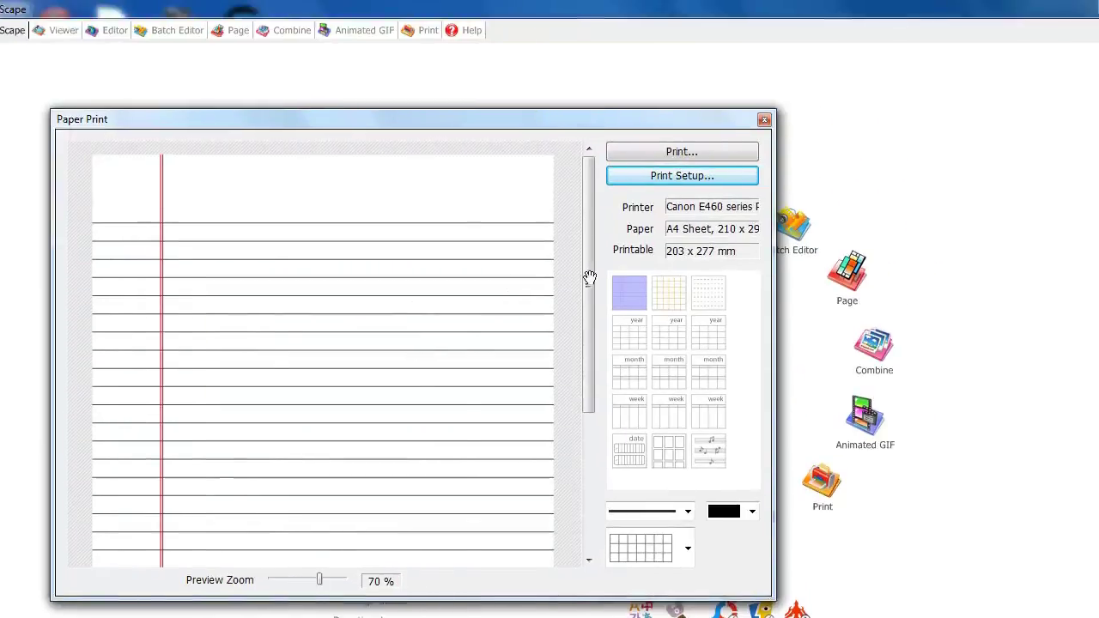
# Preview square-grid paper in different grid styles, then dot-grid paper
pyautogui.click(669, 292)
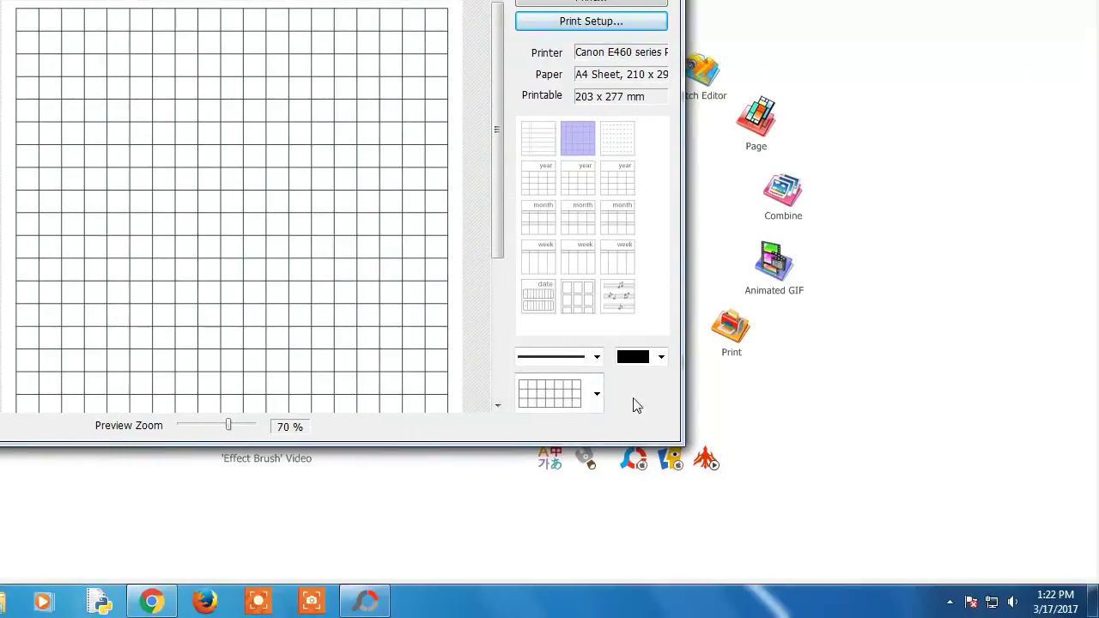
pyautogui.click(734, 547)
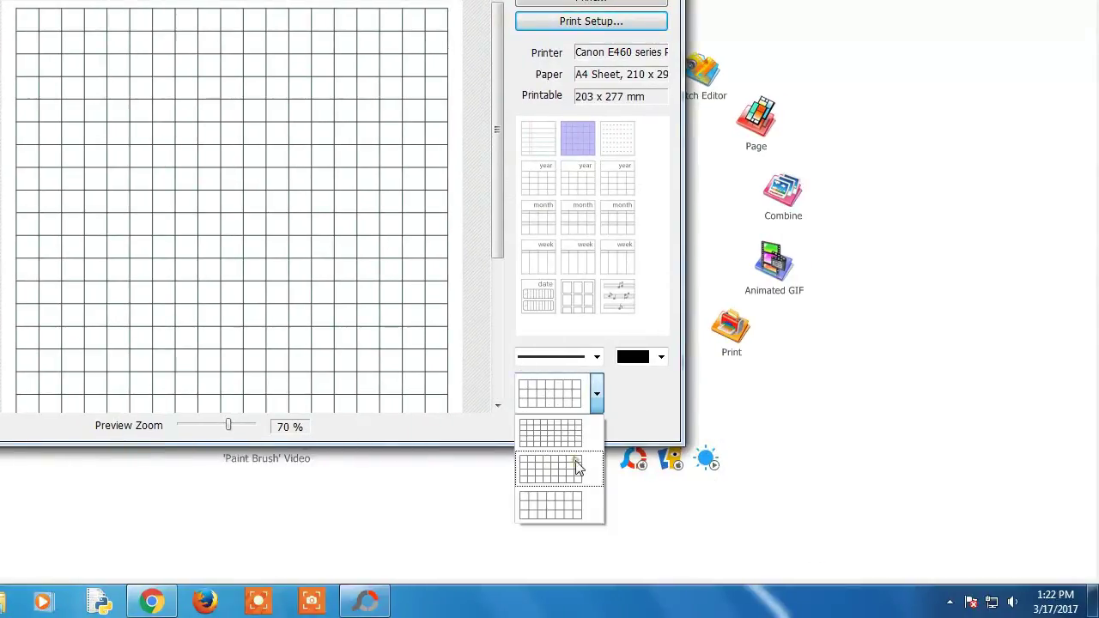
pyautogui.click(577, 468)
pyautogui.click(596, 393)
pyautogui.click(576, 507)
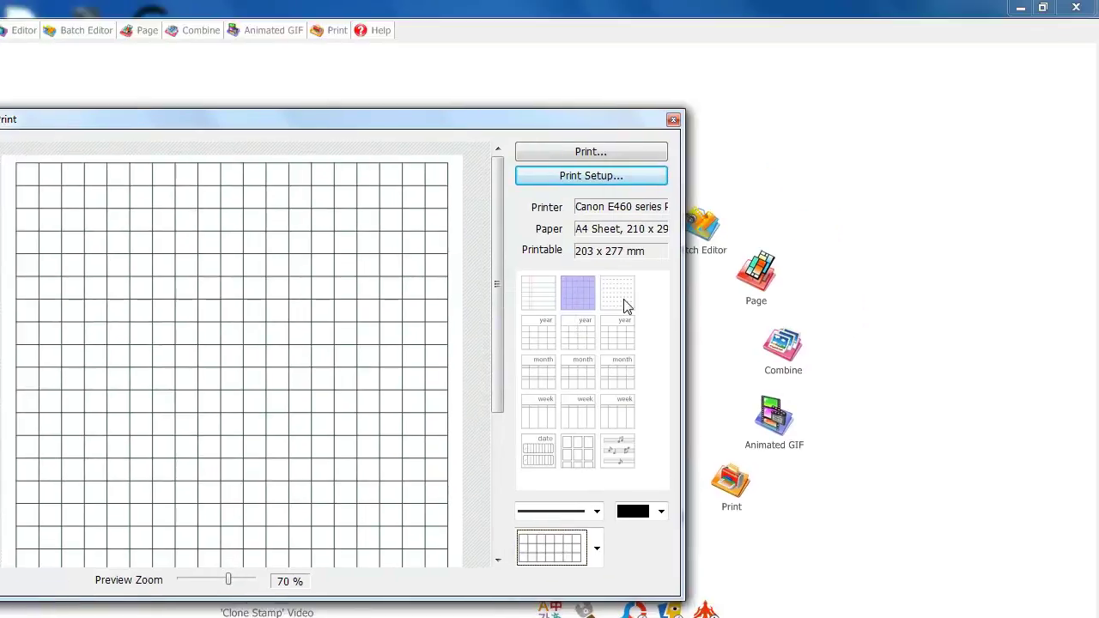
pyautogui.click(754, 292)
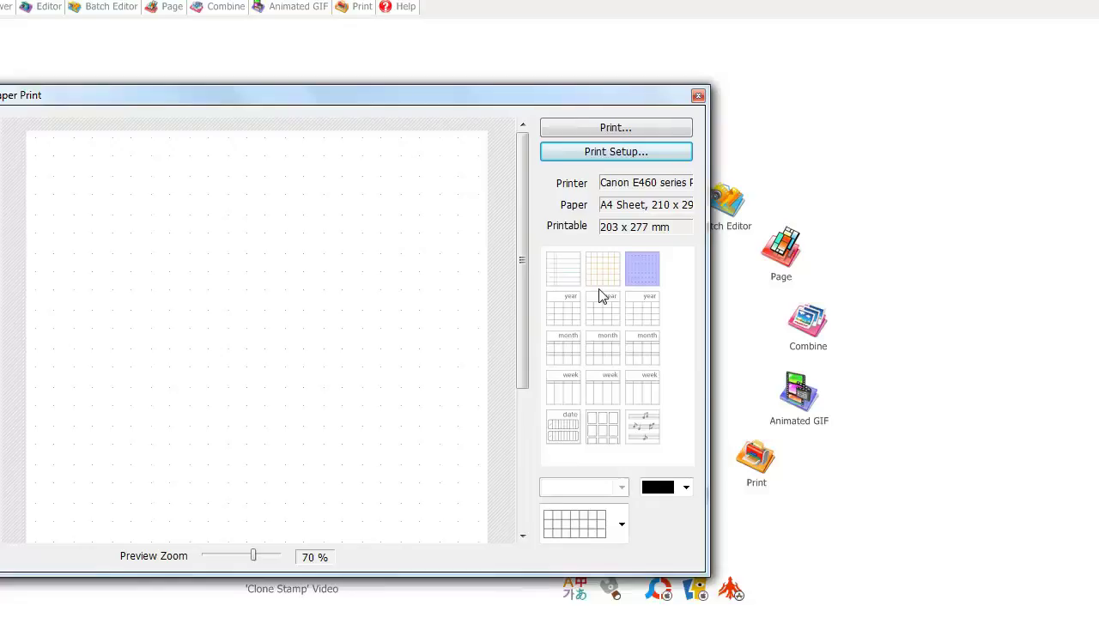
# Preview the 2017 year calendar, year planner, month-column calendar and March 2017 monthly calendar
pyautogui.click(675, 334)
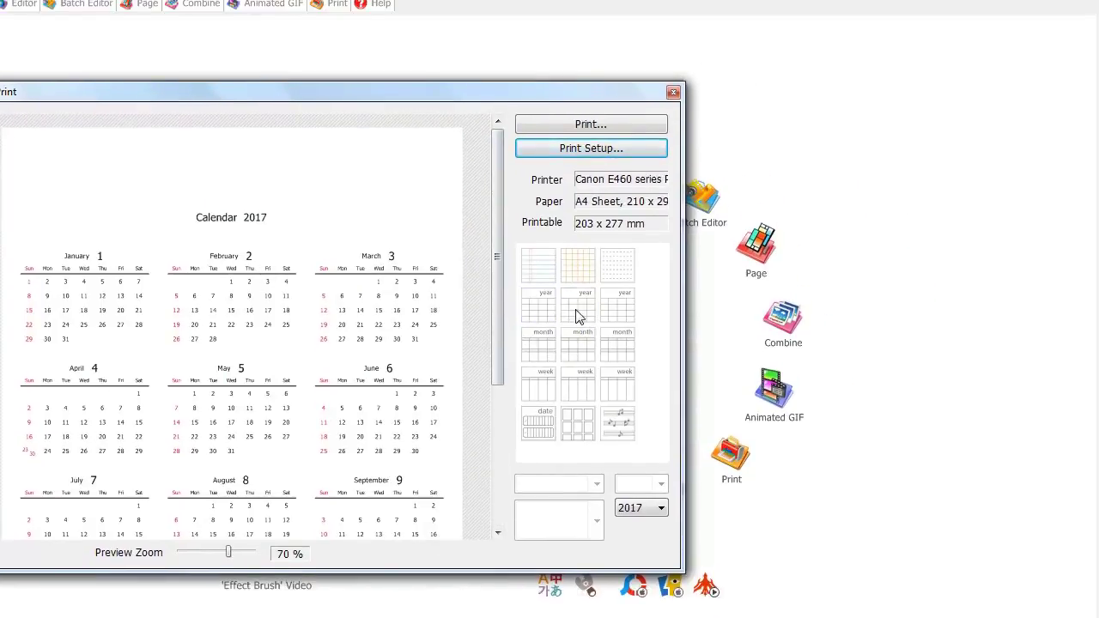
pyautogui.click(577, 316)
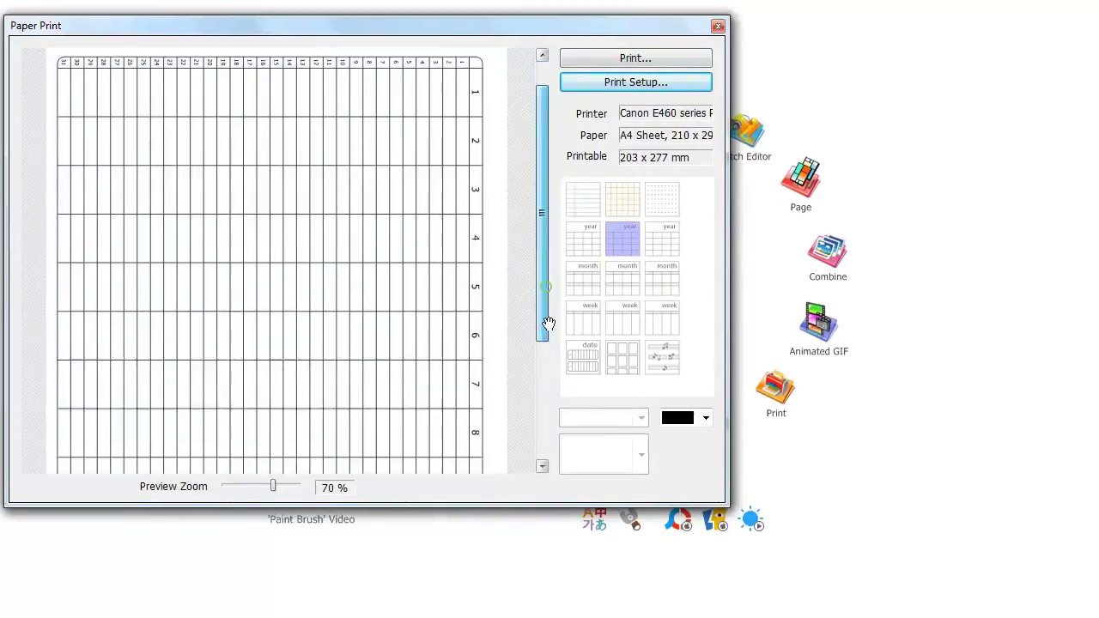
pyautogui.moveTo(548, 322); pyautogui.dragTo(540, 454)
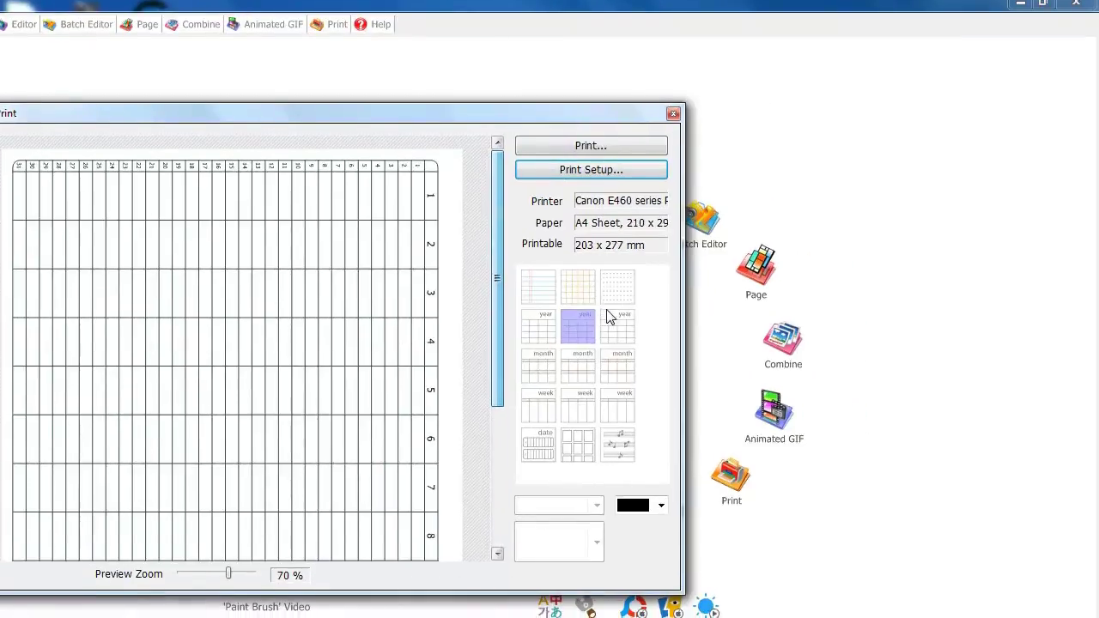
pyautogui.click(670, 178)
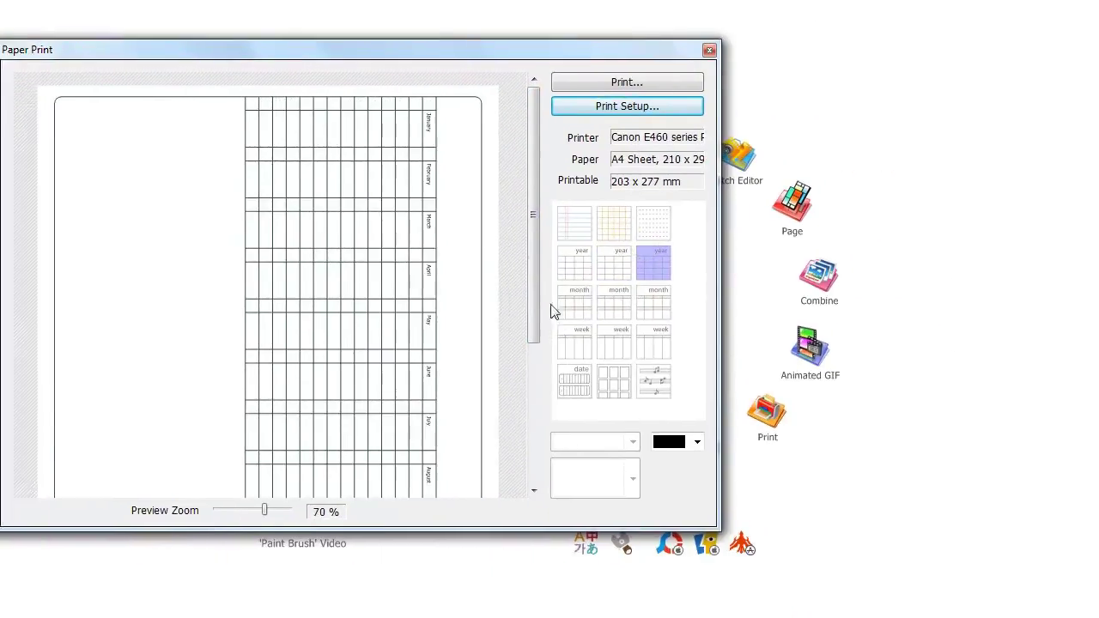
pyautogui.click(574, 302)
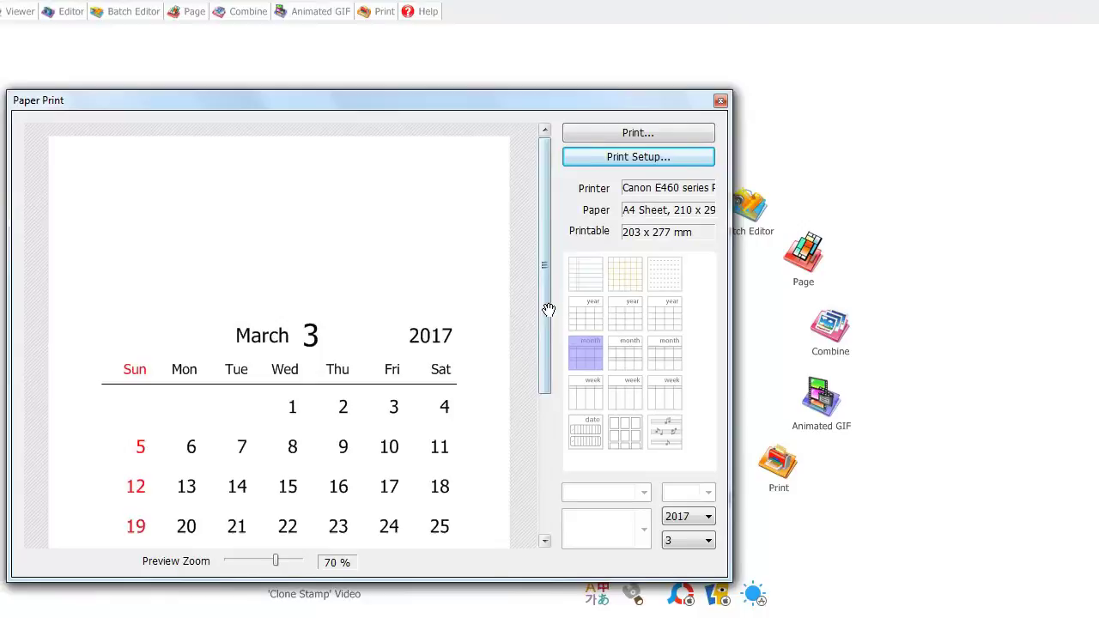
pyautogui.moveTo(549, 309); pyautogui.dragTo(551, 370)
# Preview weekday month grid, weekly planner, music staff and rectangle-grid papers, then close Paper Print
pyautogui.click(631, 364)
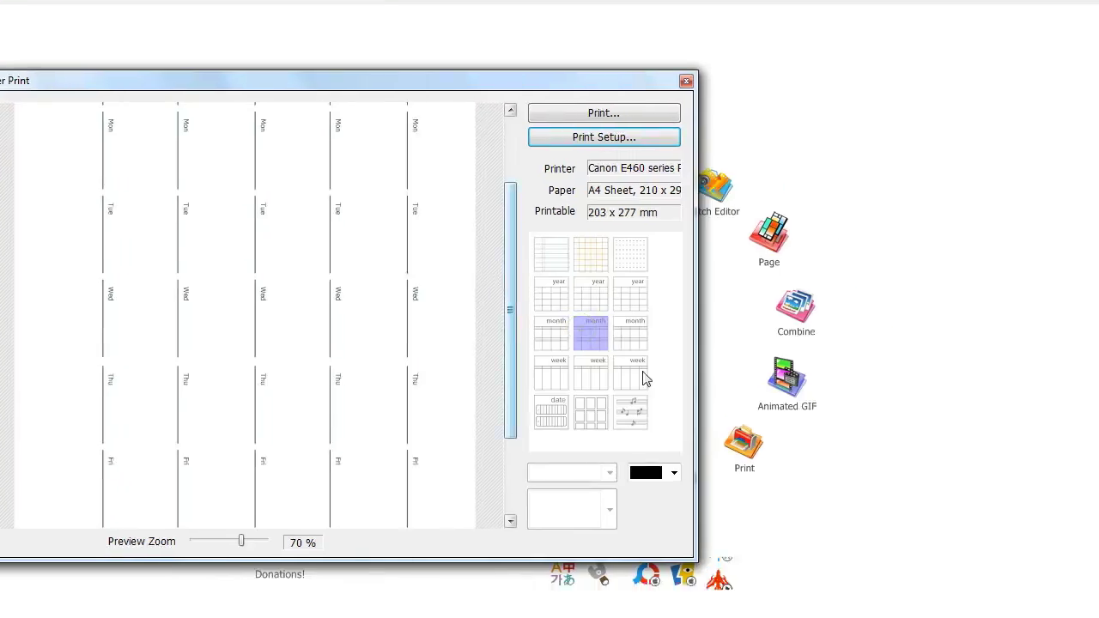
pyautogui.click(617, 347)
pyautogui.click(617, 386)
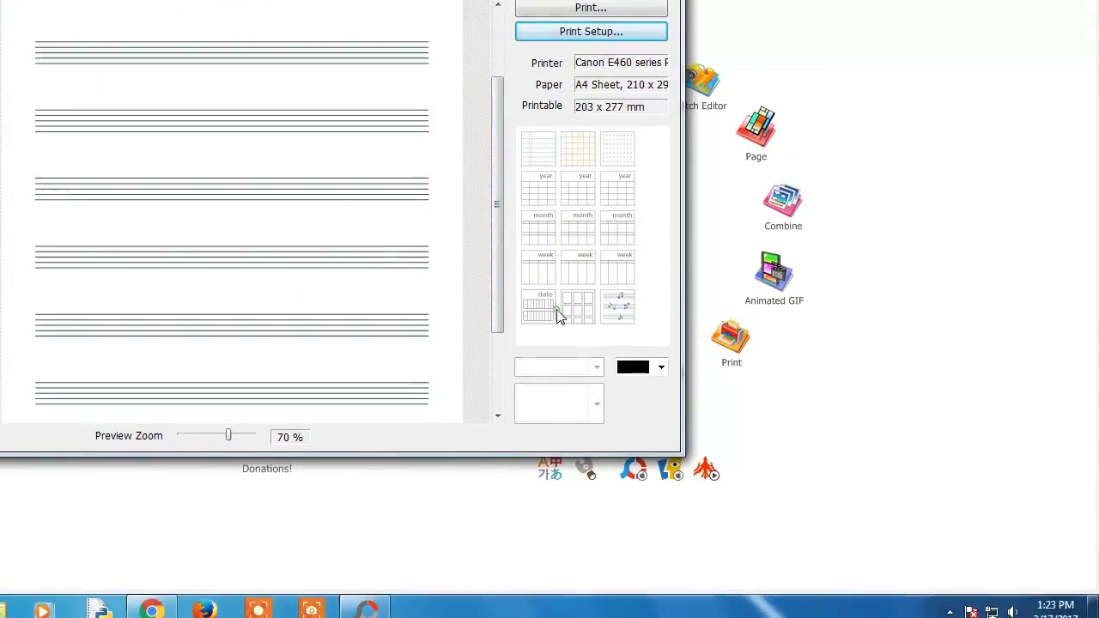
pyautogui.click(567, 311)
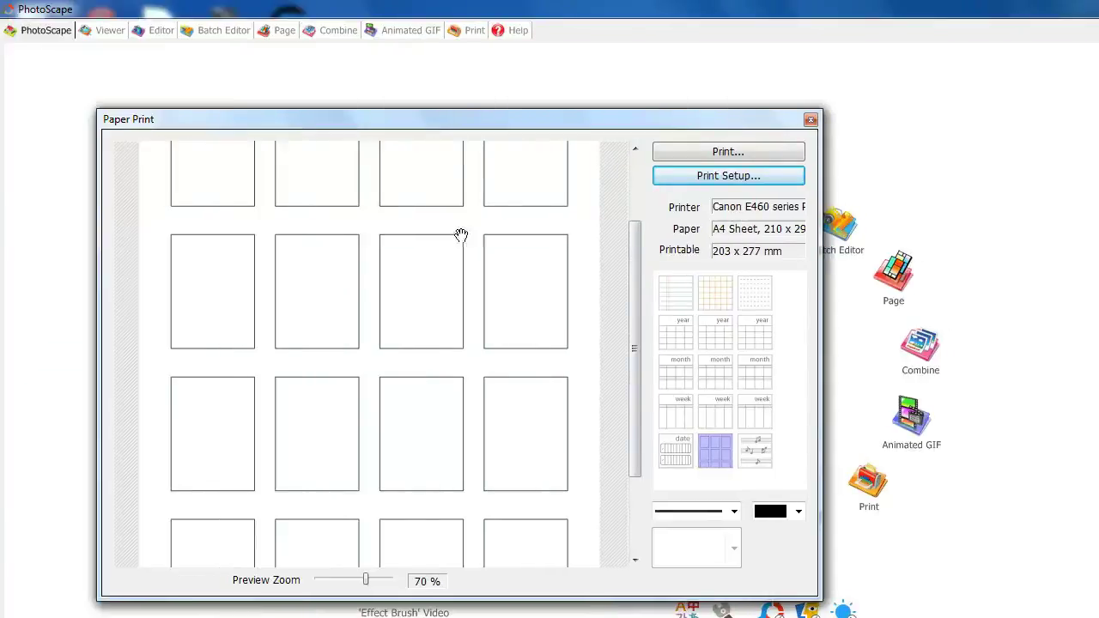
pyautogui.click(810, 119)
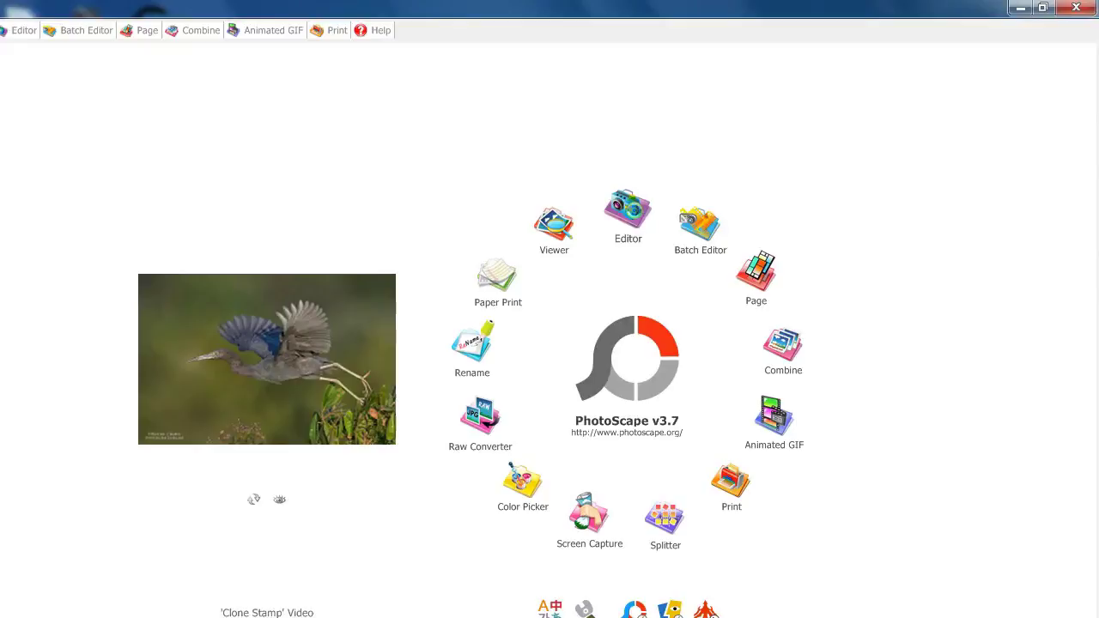
# Open the Editor and load Faces-2018.jpg (585 x 388)
pyautogui.click(639, 217)
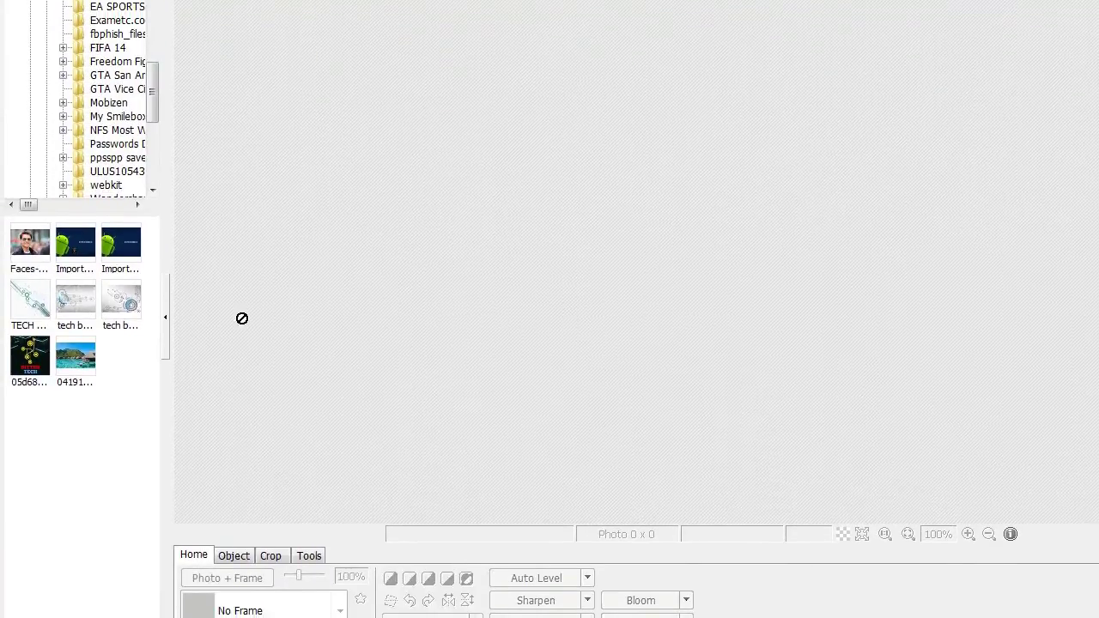
pyautogui.click(33, 317)
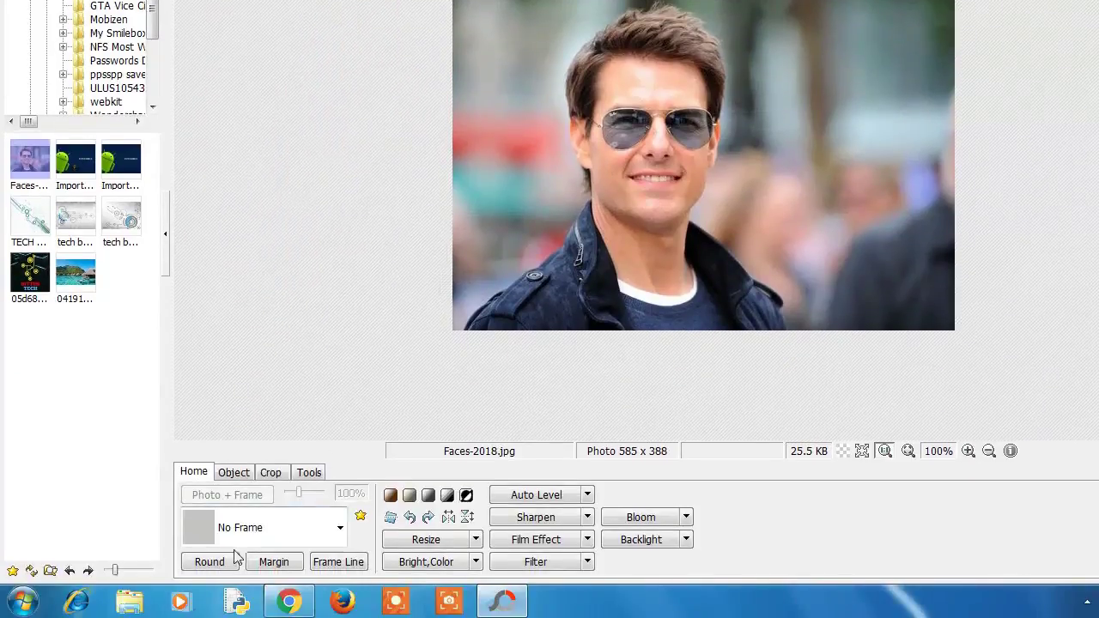
pyautogui.click(275, 563)
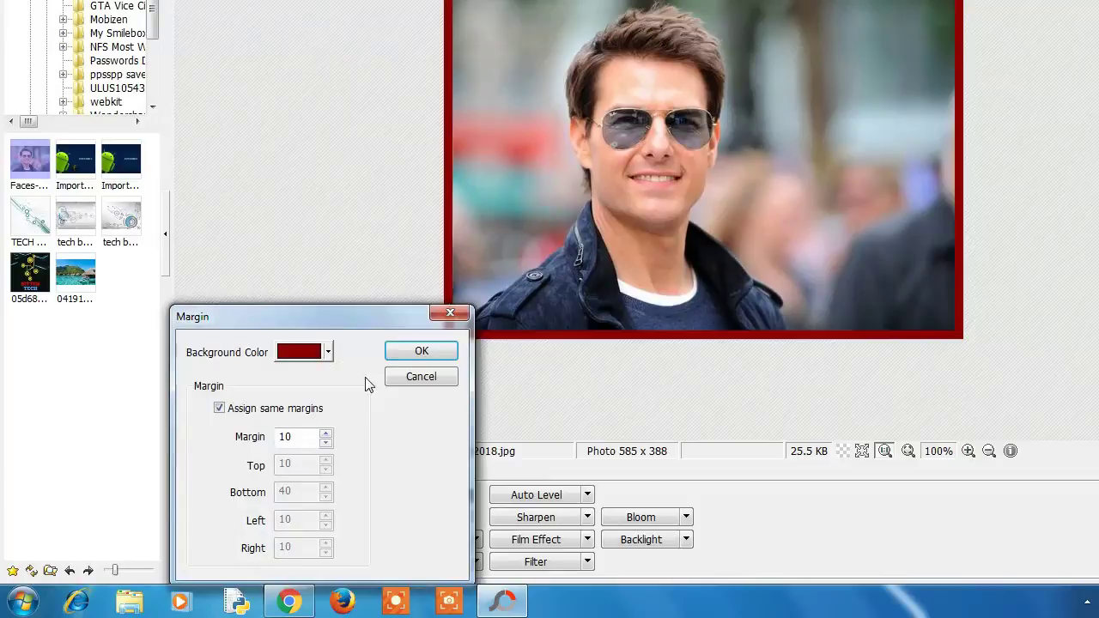
pyautogui.click(282, 396)
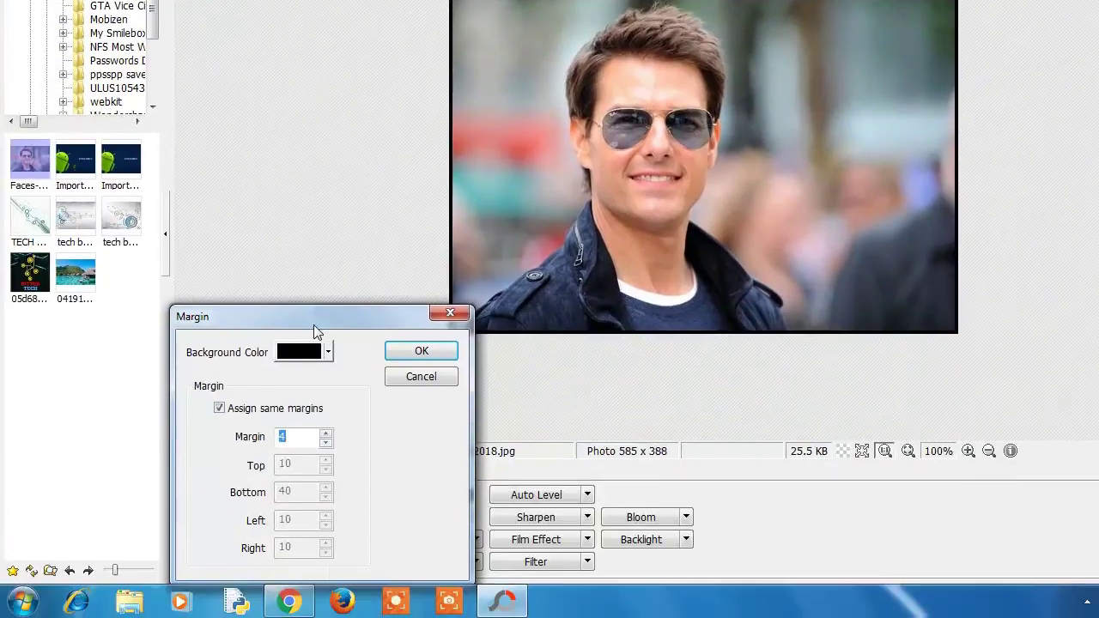
pyautogui.click(318, 351)
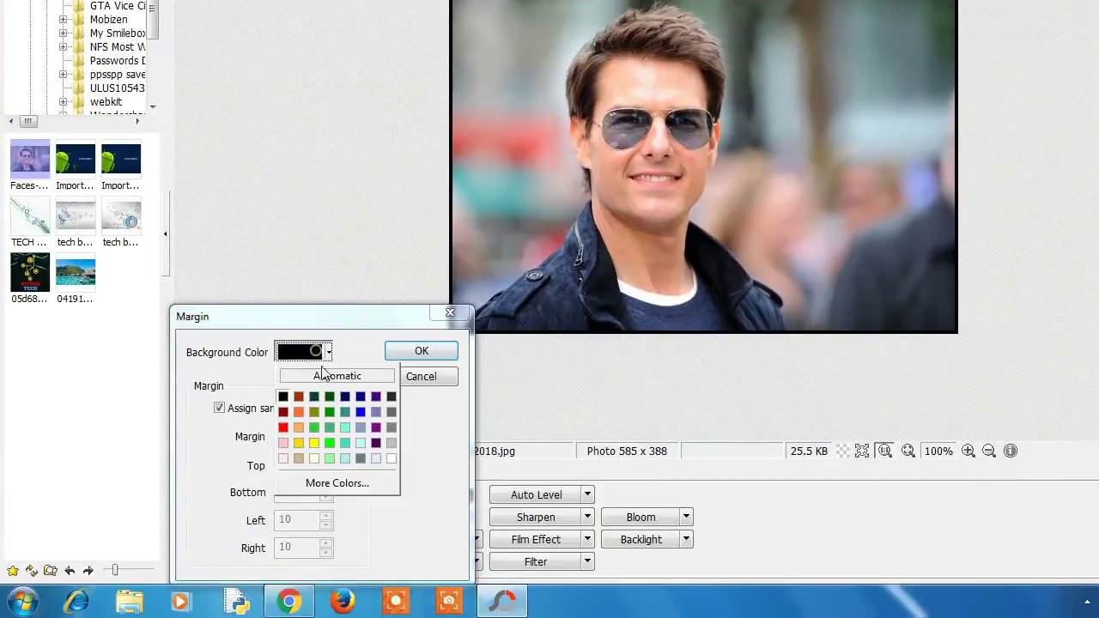
pyautogui.click(390, 458)
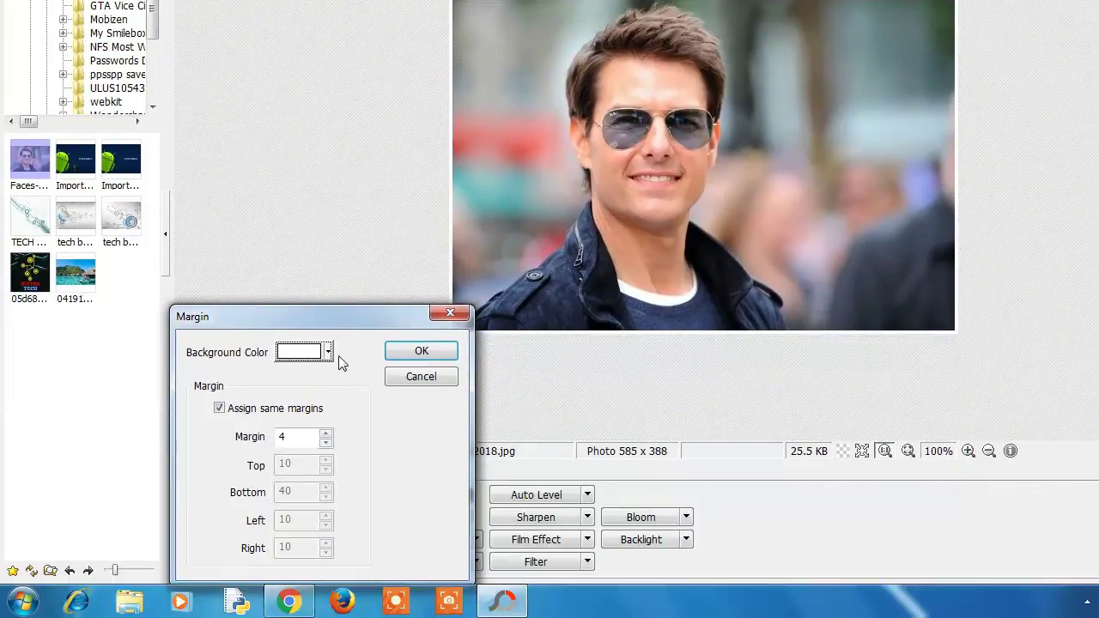
pyautogui.click(329, 351)
pyautogui.click(314, 459)
pyautogui.click(419, 376)
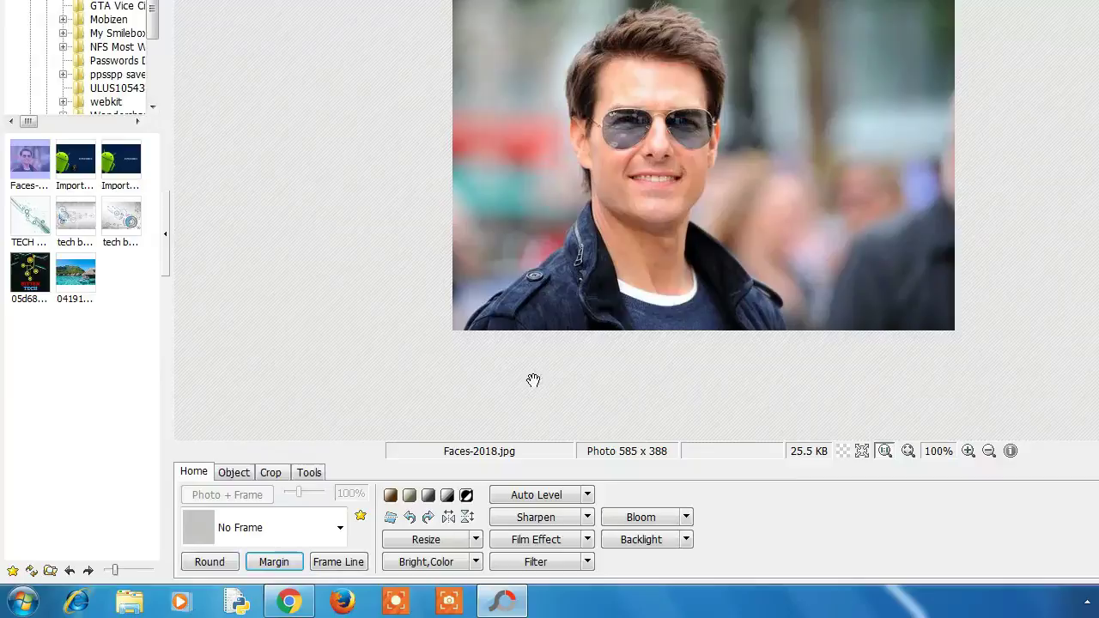
pyautogui.click(209, 562)
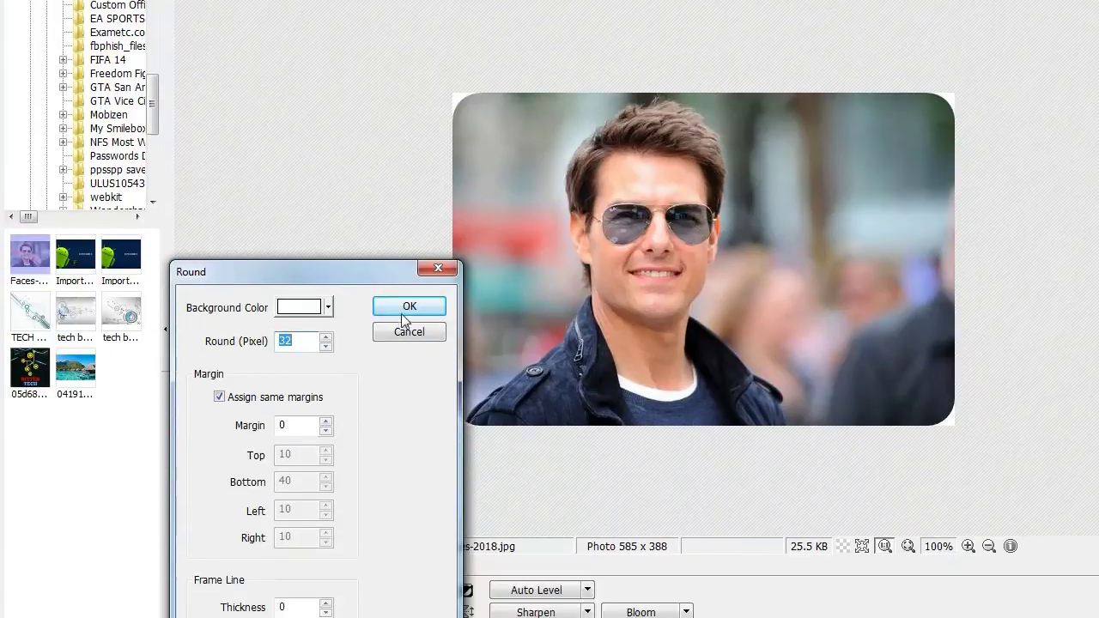
pyautogui.click(327, 367)
pyautogui.click(283, 410)
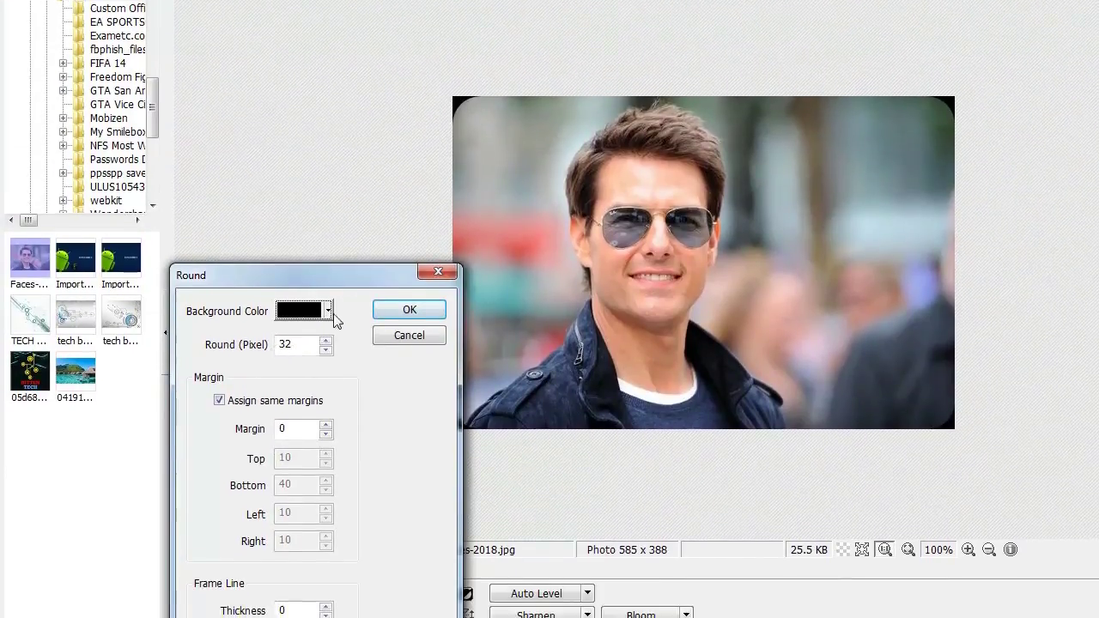
pyautogui.click(327, 366)
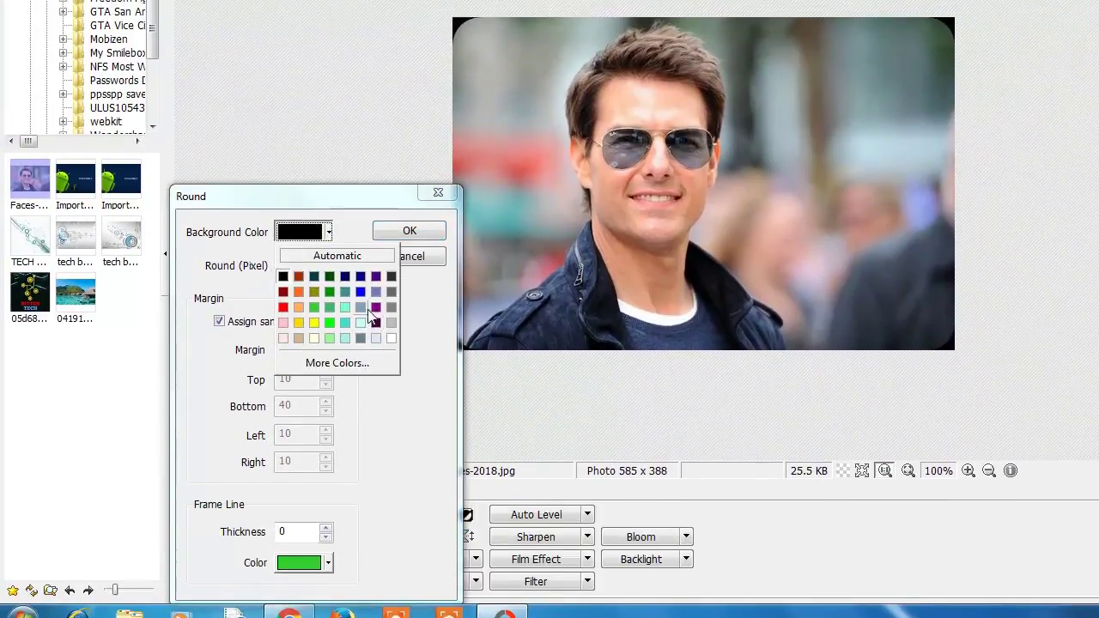
pyautogui.click(372, 444)
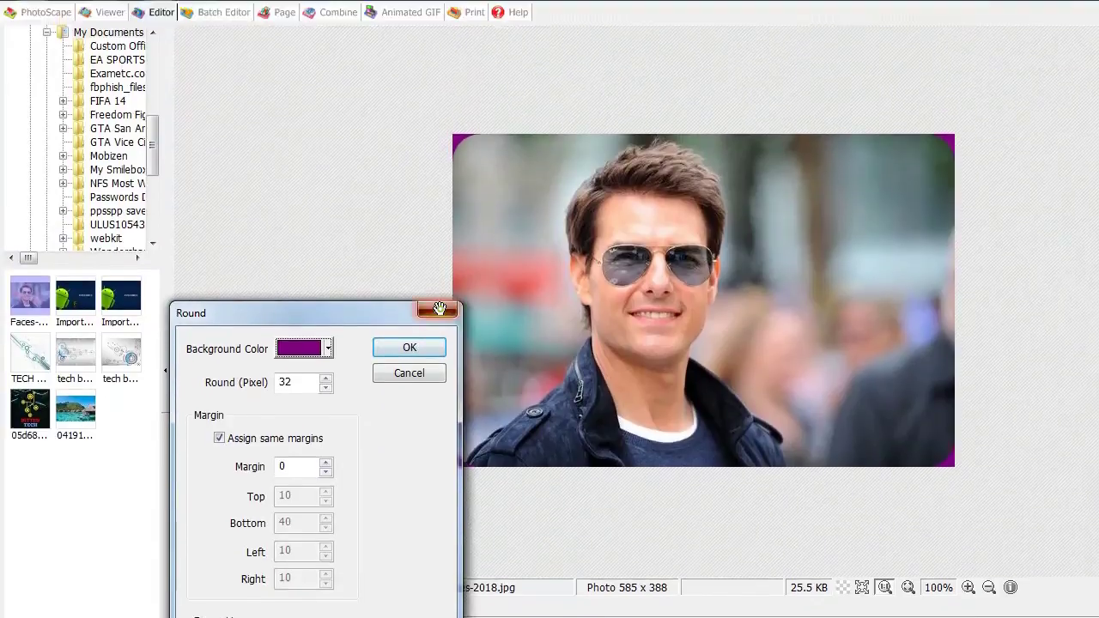
pyautogui.click(409, 390)
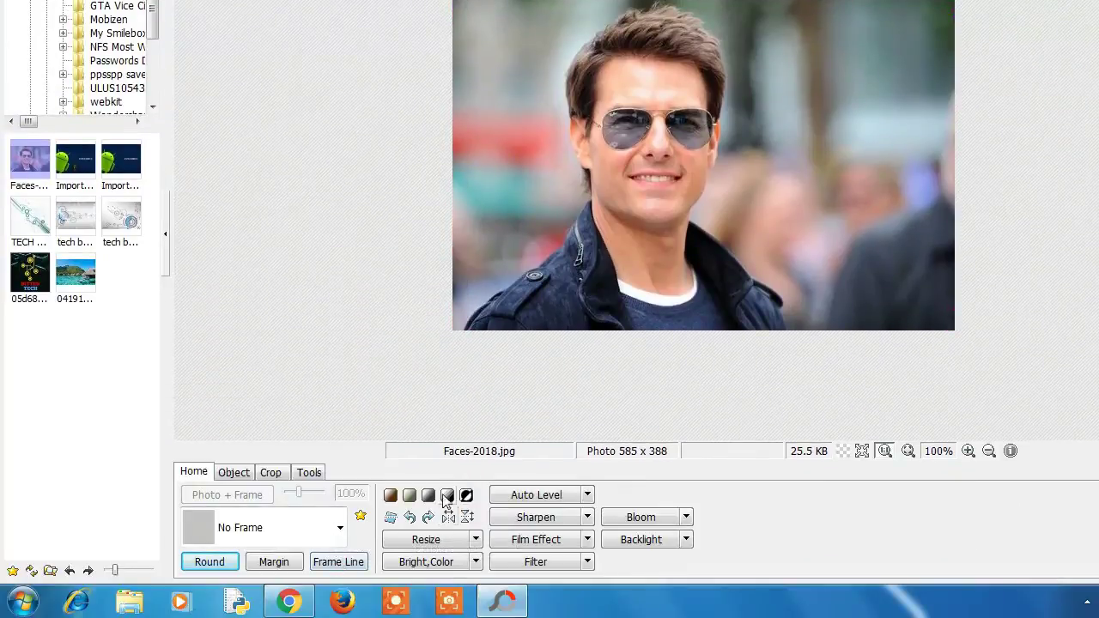
pyautogui.click(475, 539)
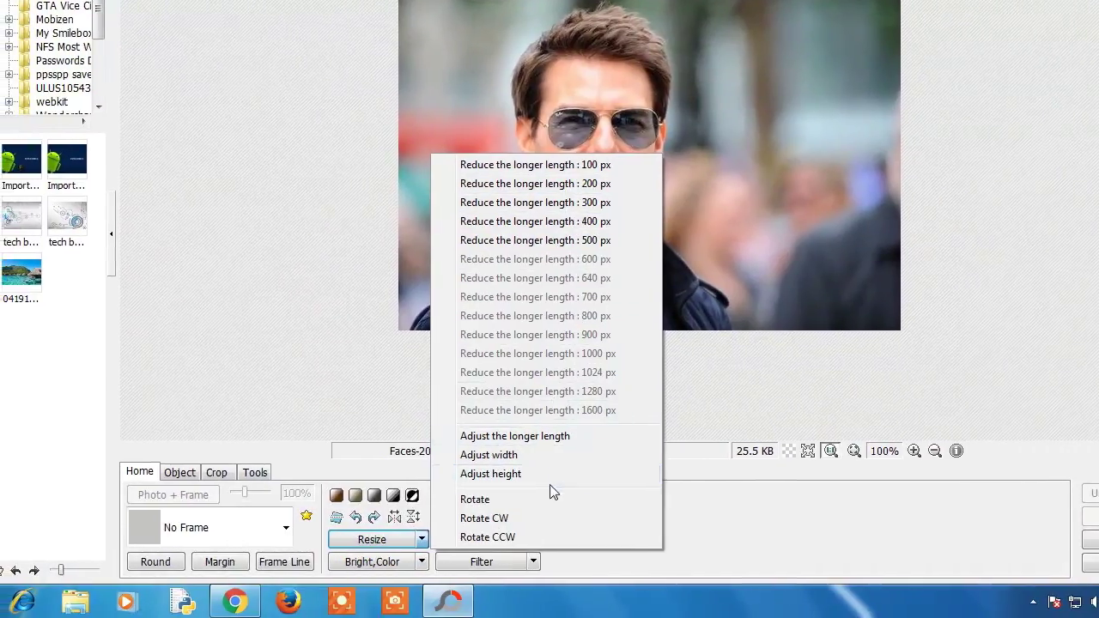
pyautogui.click(552, 472)
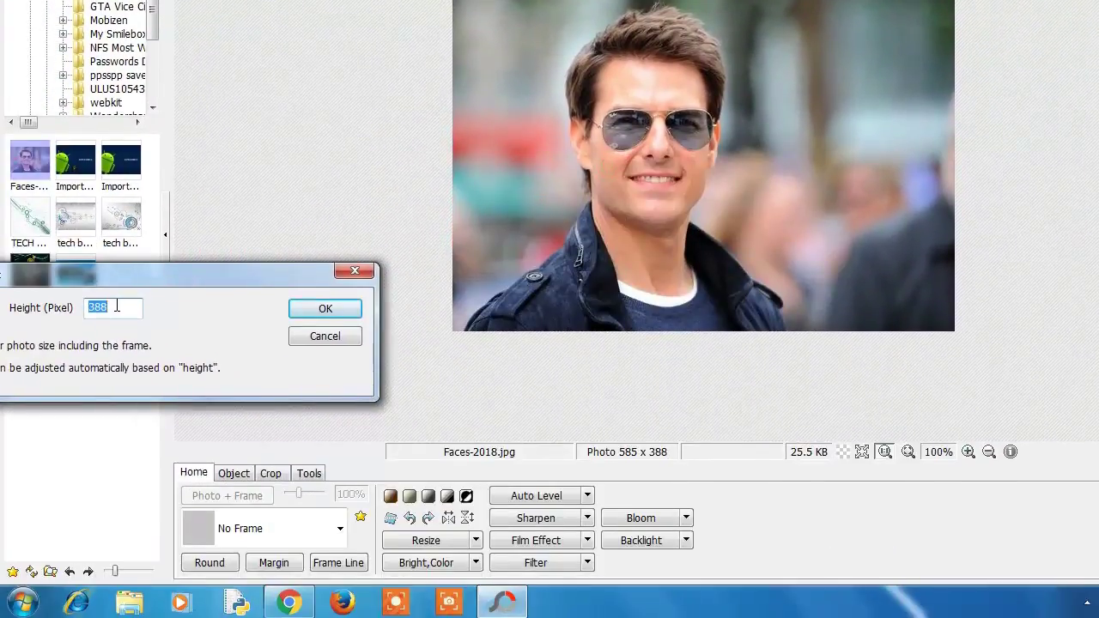
pyautogui.click(117, 306)
pyautogui.press('BackSpace')
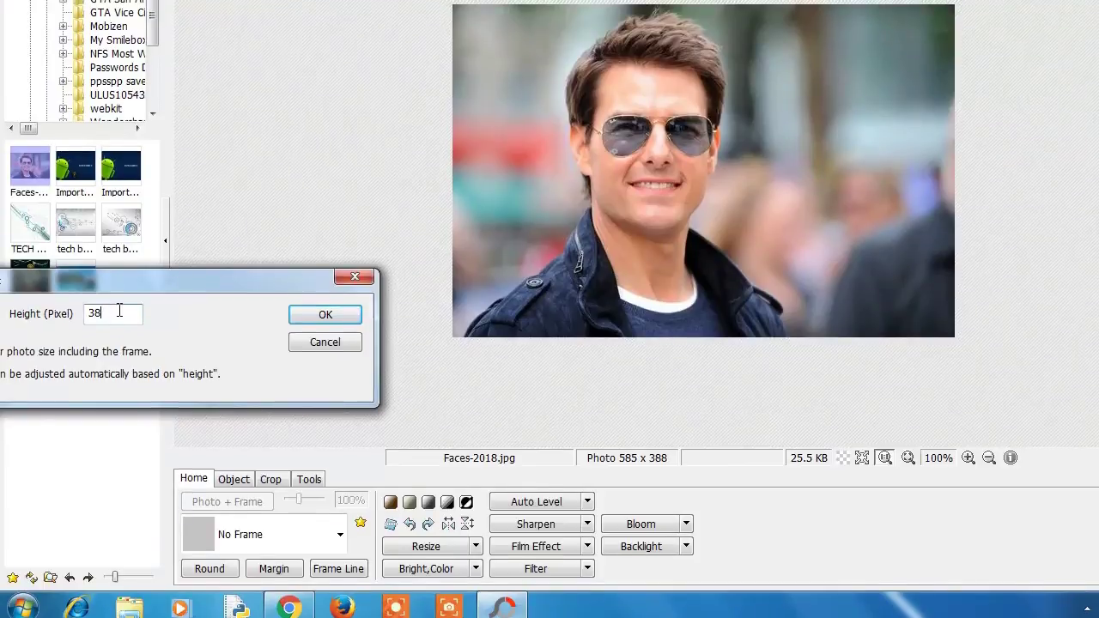
pyautogui.write('40')
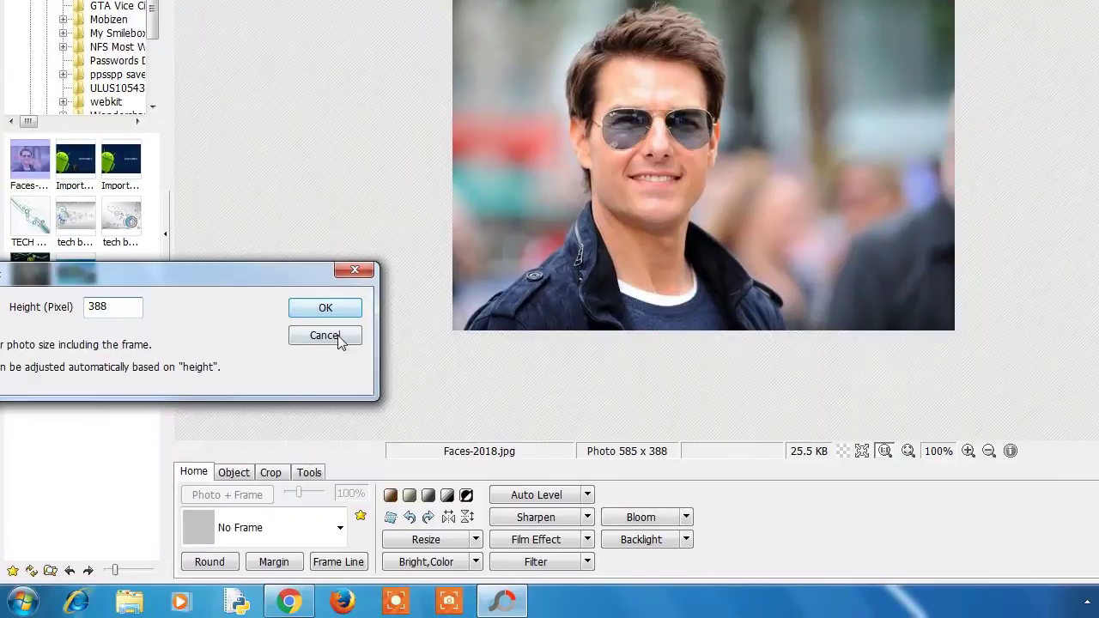
pyautogui.click(334, 336)
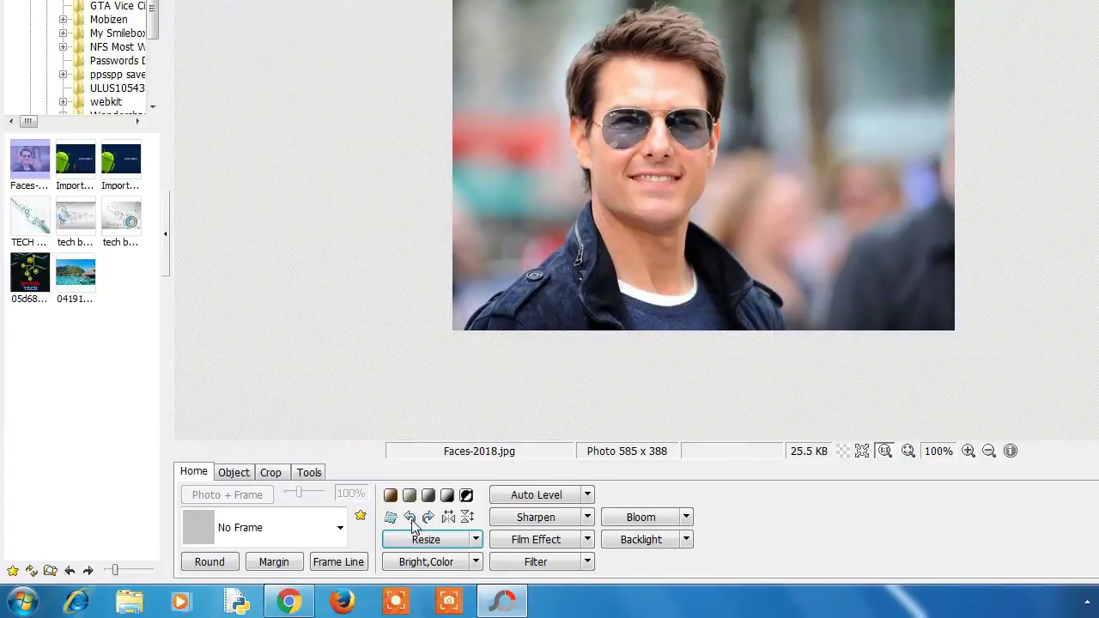
pyautogui.click(474, 563)
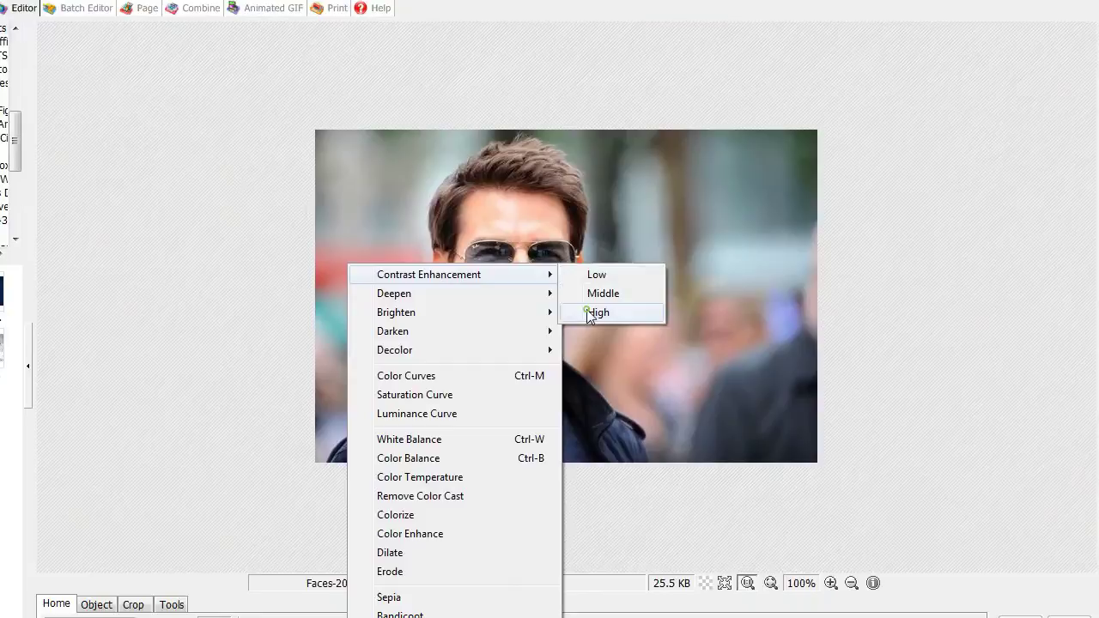
pyautogui.click(590, 314)
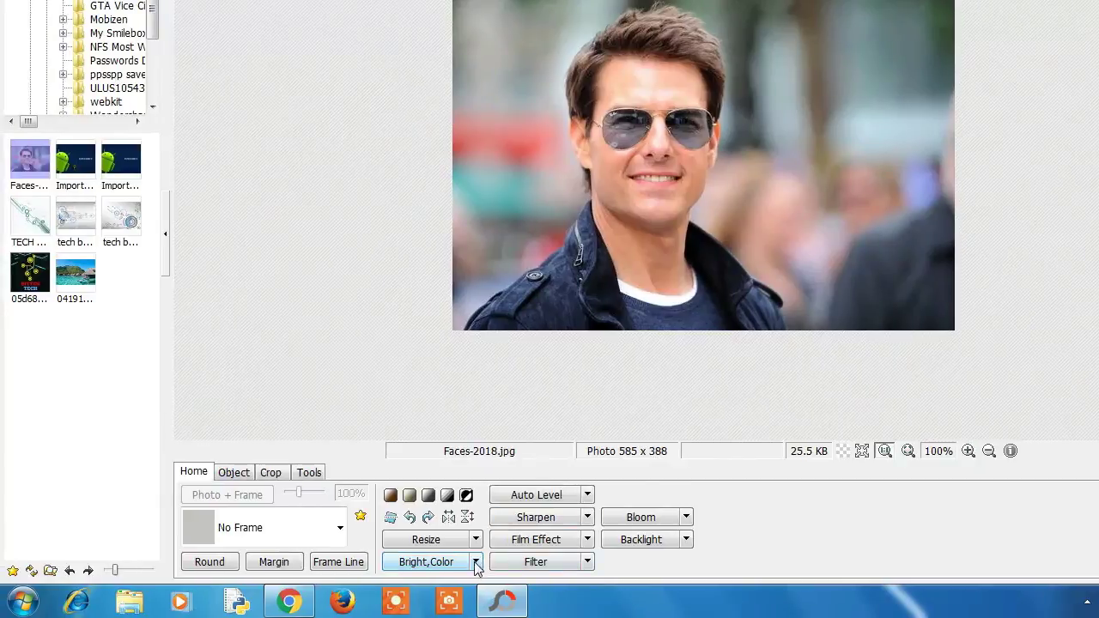
pyautogui.click(475, 561)
pyautogui.click(751, 179)
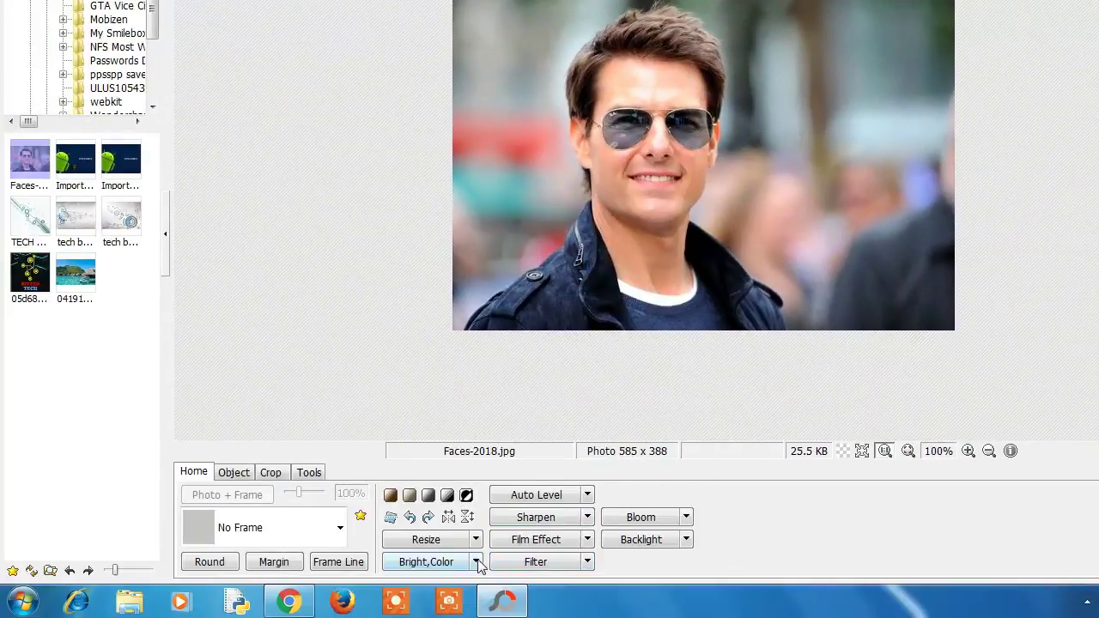
pyautogui.click(423, 617)
pyautogui.moveTo(612, 252)
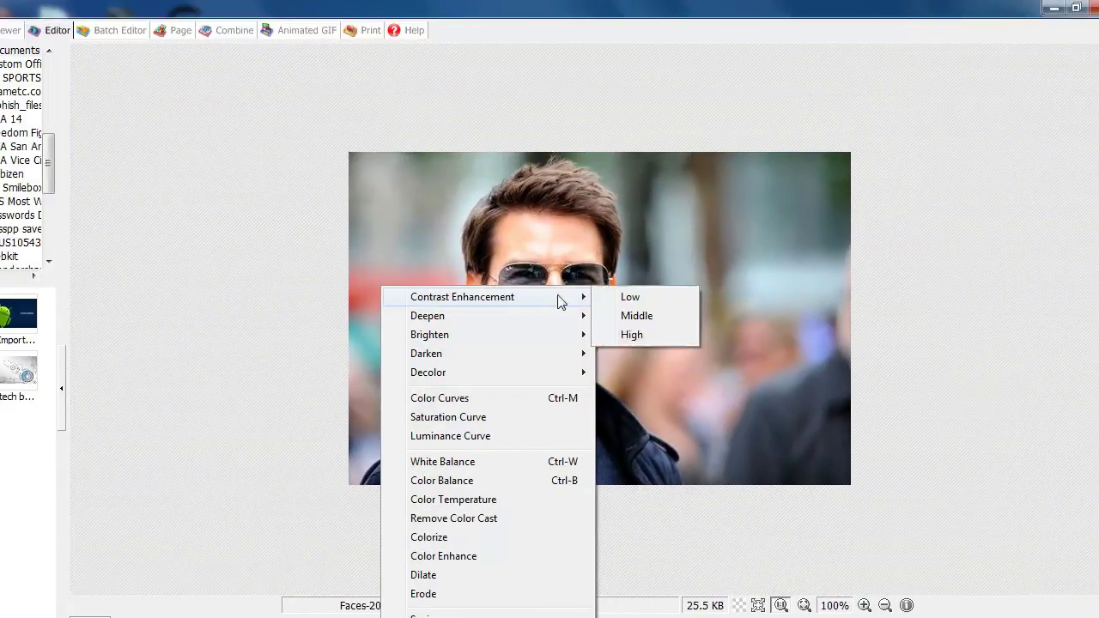
pyautogui.click(631, 334)
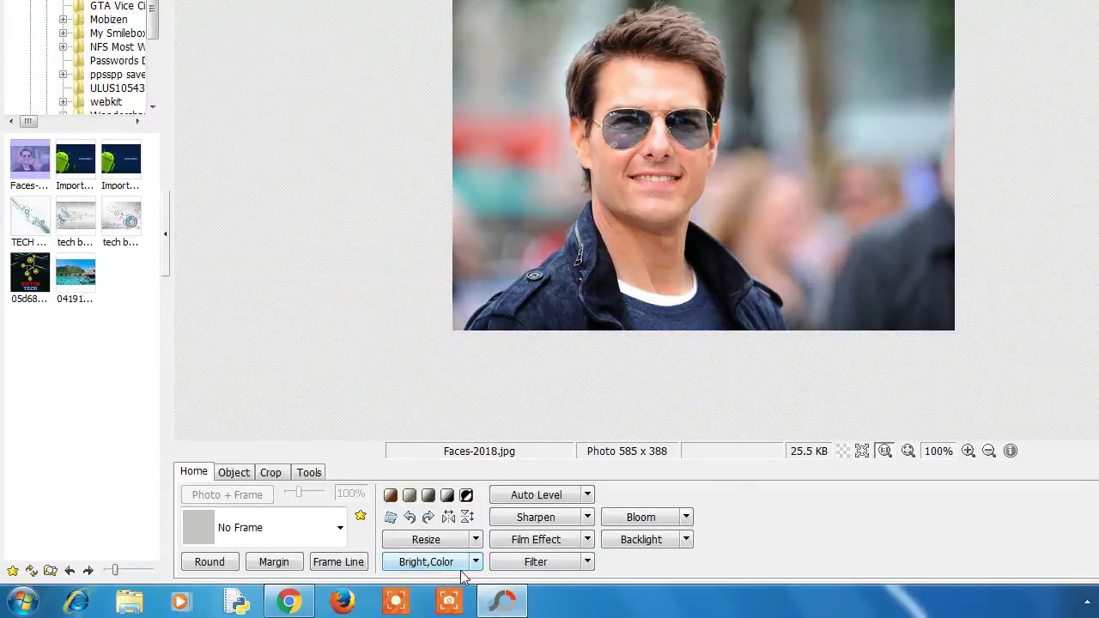
pyautogui.click(475, 562)
pyautogui.moveTo(593, 143)
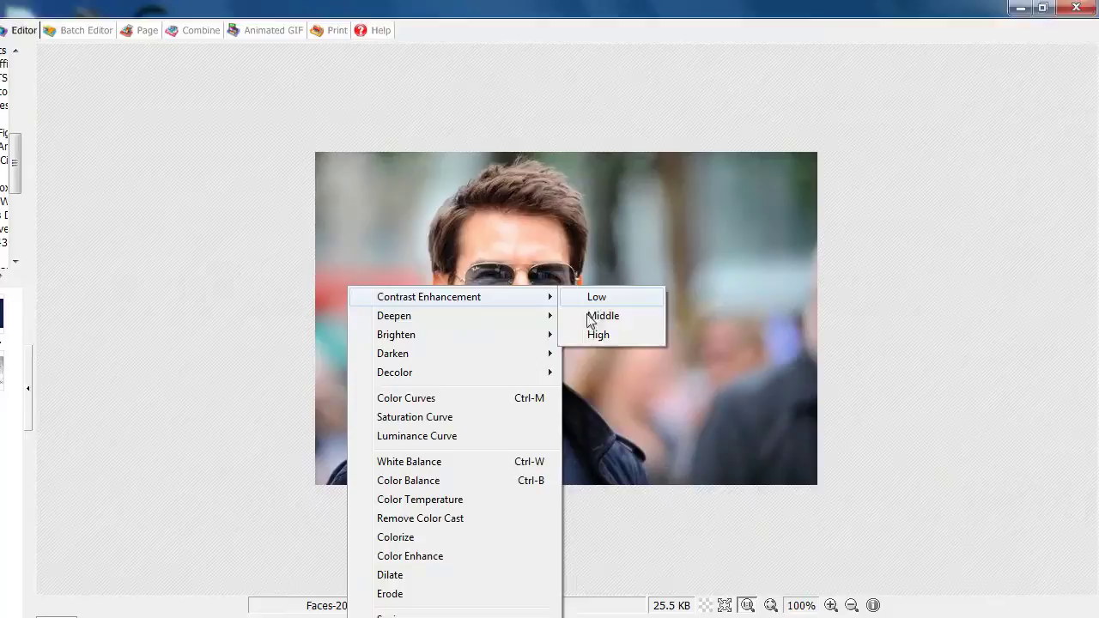
pyautogui.click(732, 143)
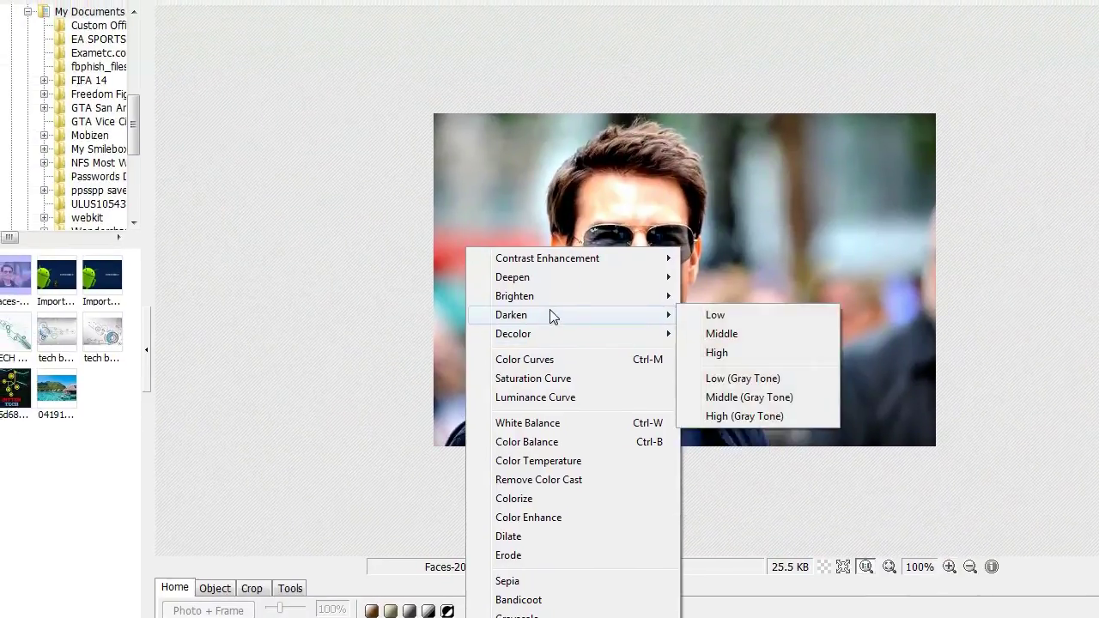
pyautogui.moveTo(562, 281)
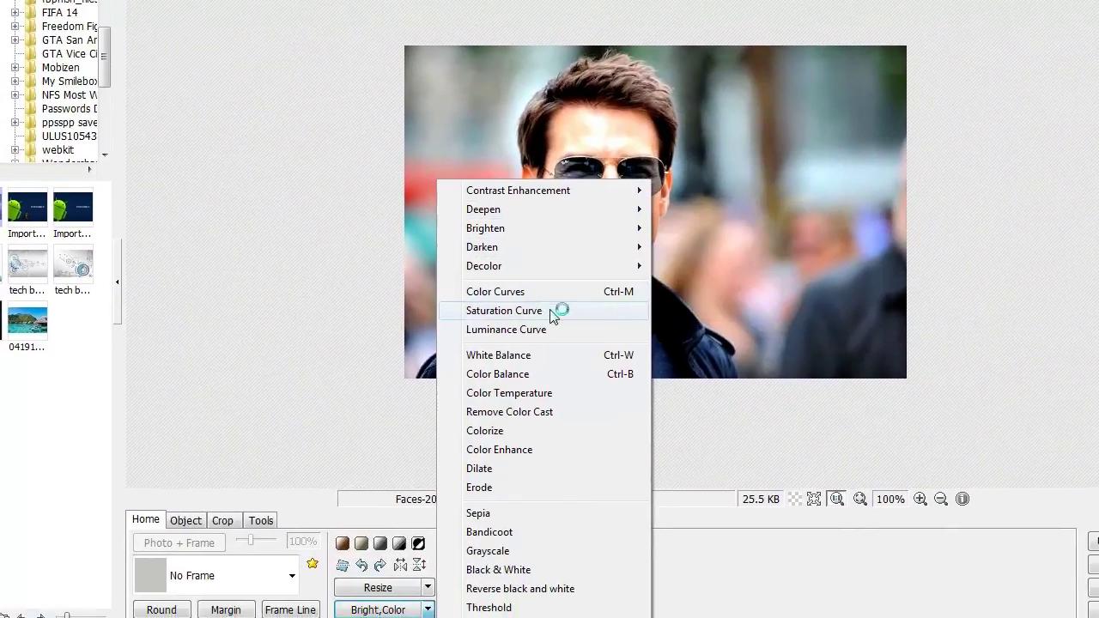
pyautogui.click(519, 457)
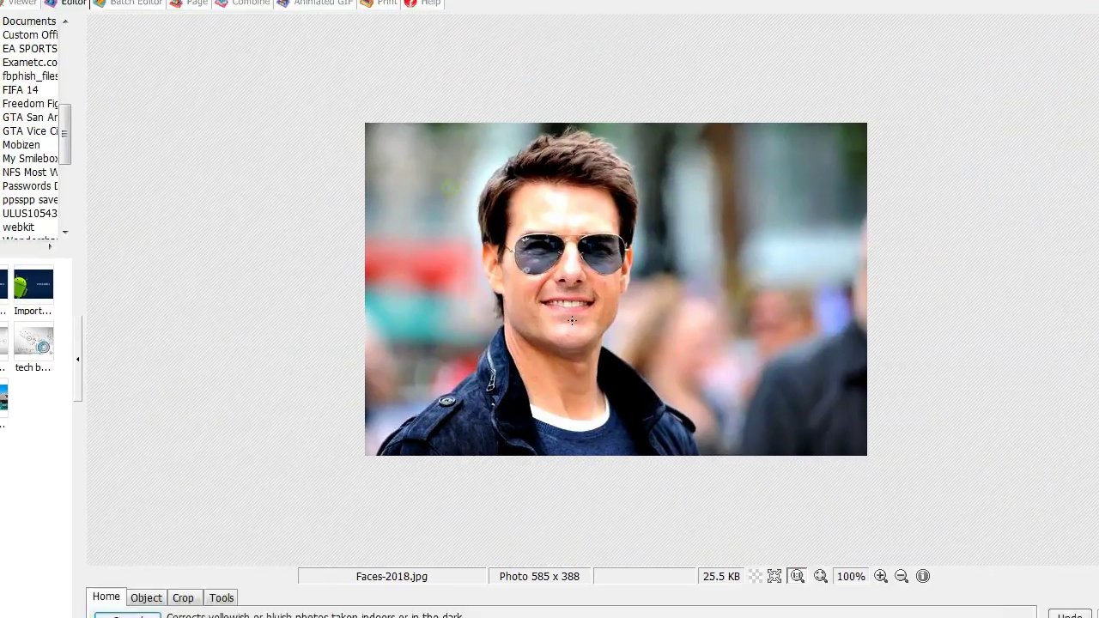
pyautogui.click(649, 130)
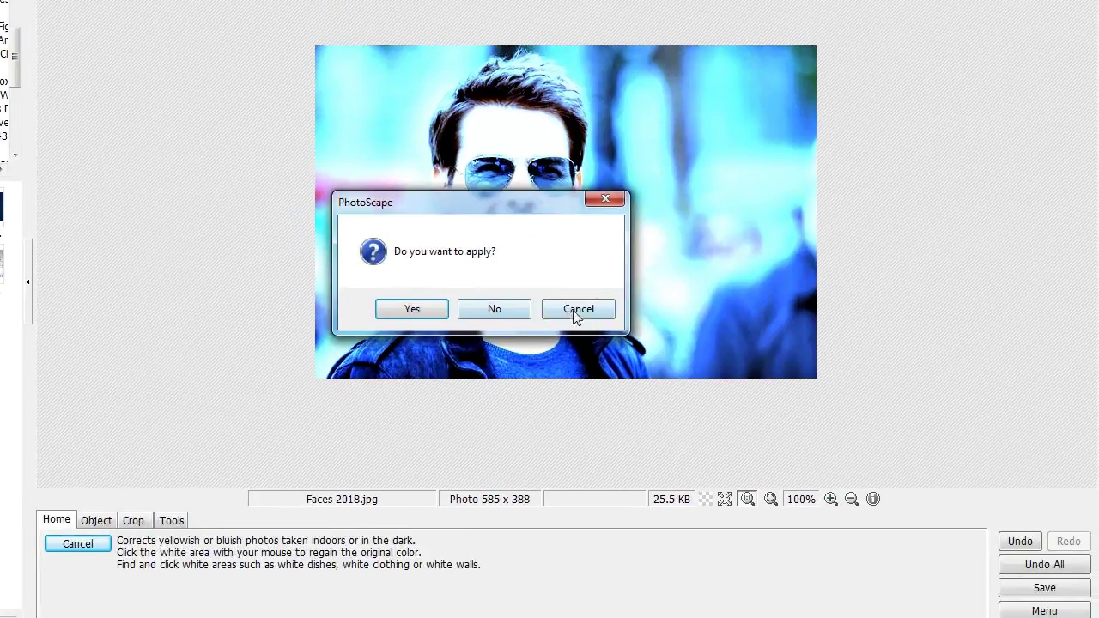
pyautogui.click(581, 392)
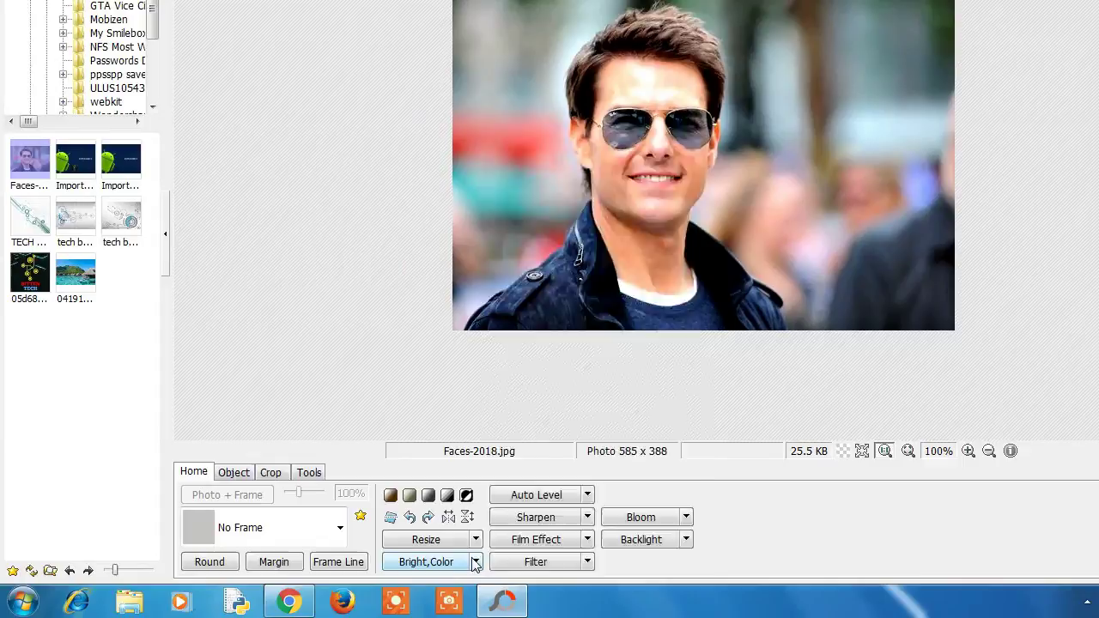
pyautogui.click(474, 562)
pyautogui.click(554, 324)
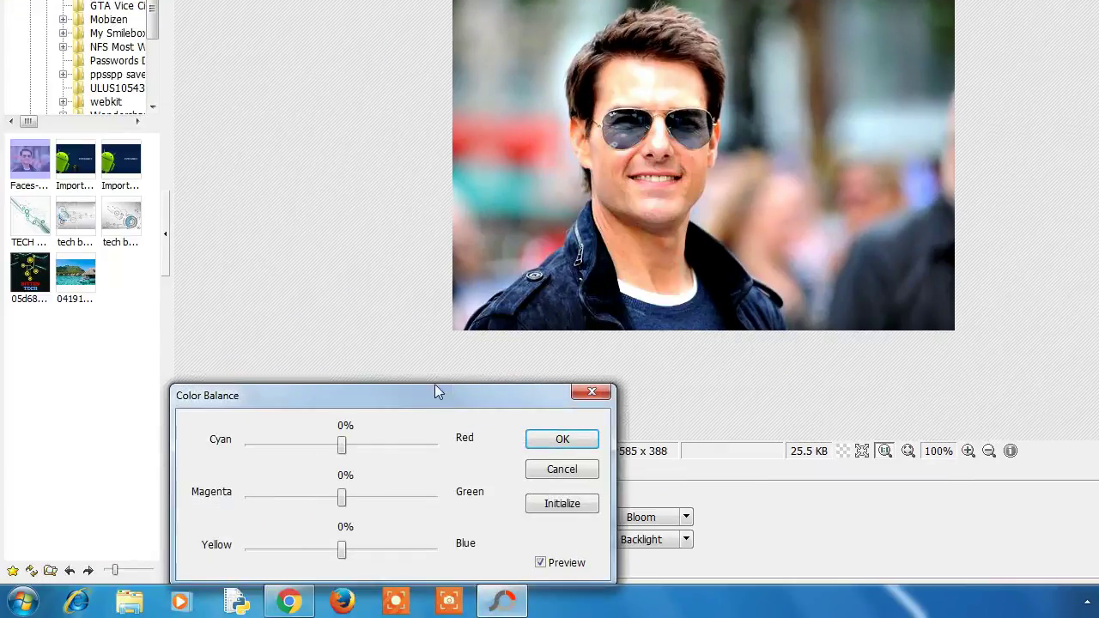
pyautogui.moveTo(435, 393); pyautogui.dragTo(394, 202)
pyautogui.moveTo(302, 261); pyautogui.dragTo(278, 262)
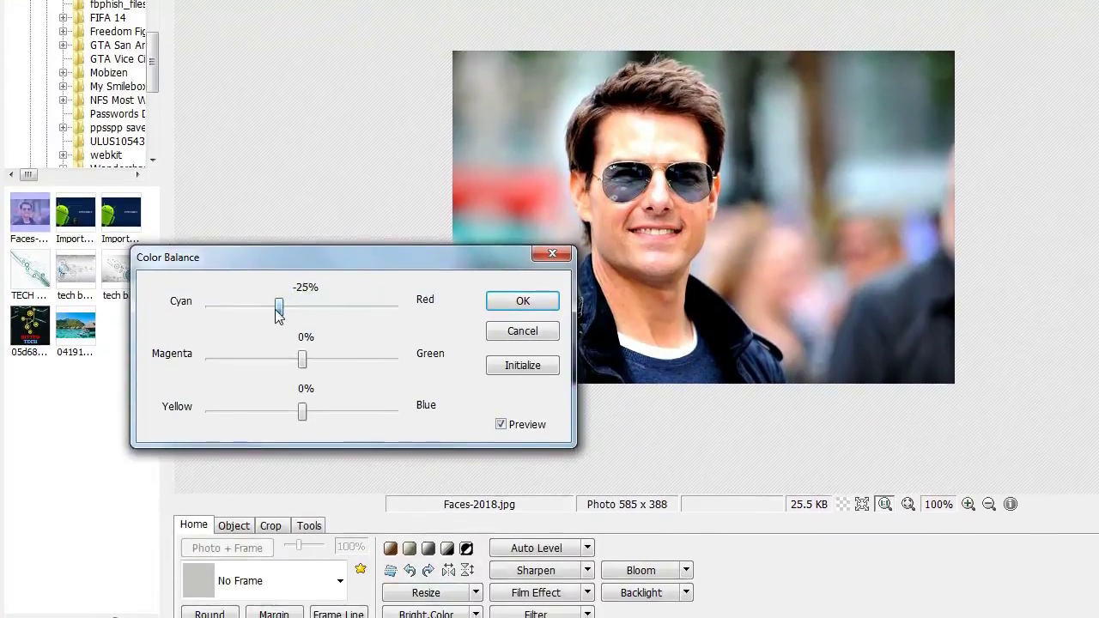
pyautogui.moveTo(278, 311); pyautogui.dragTo(335, 311)
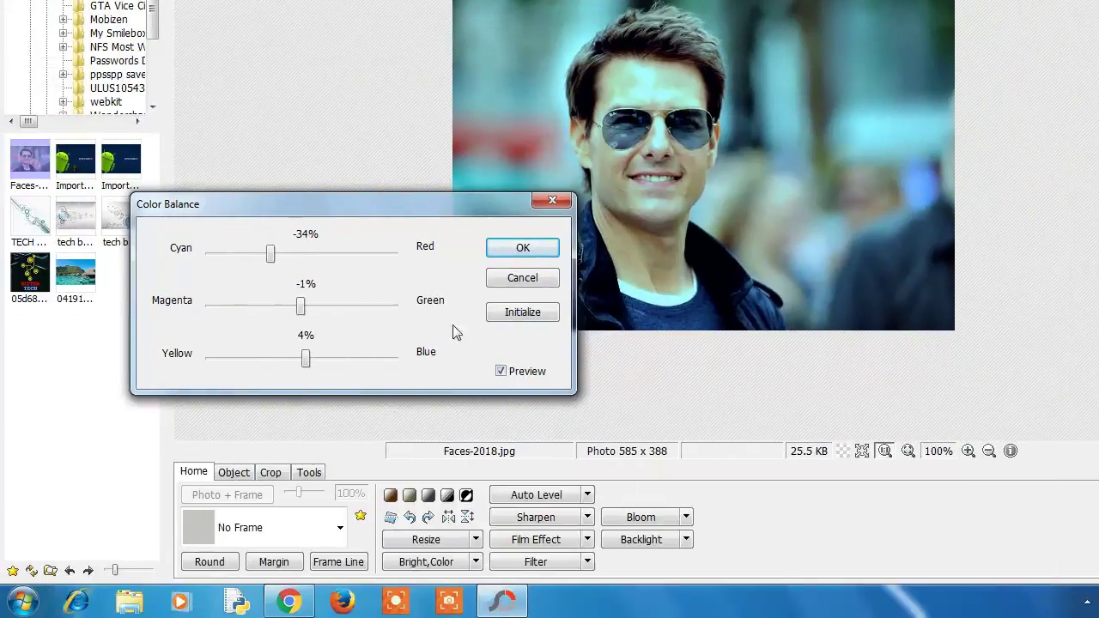
pyautogui.moveTo(326, 360); pyautogui.dragTo(327, 361)
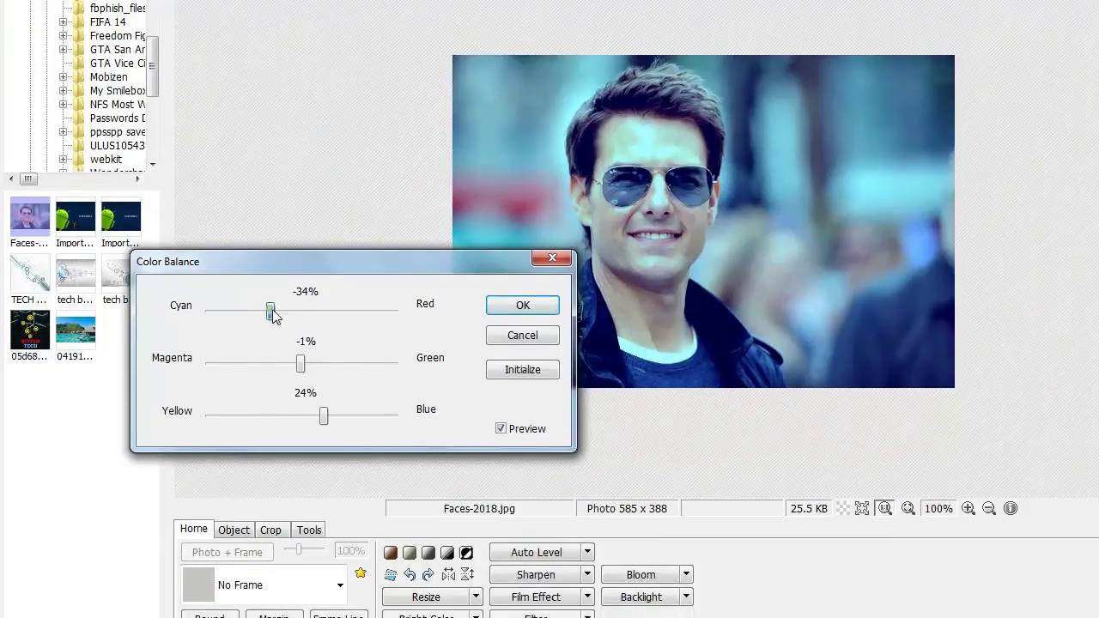
pyautogui.moveTo(270, 254); pyautogui.dragTo(290, 254)
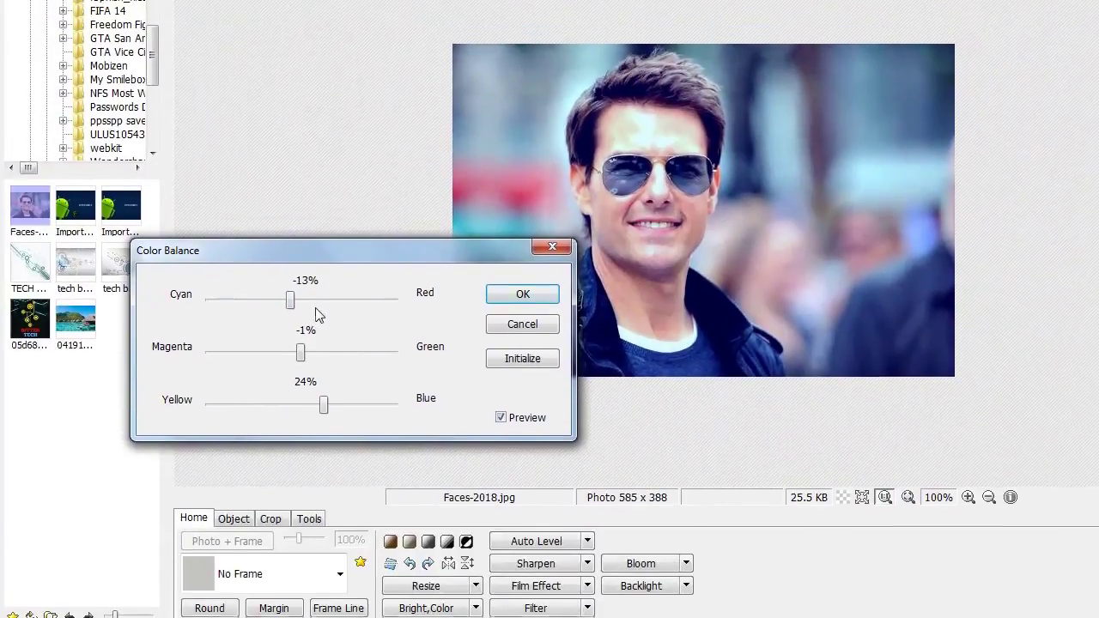
pyautogui.click(315, 256)
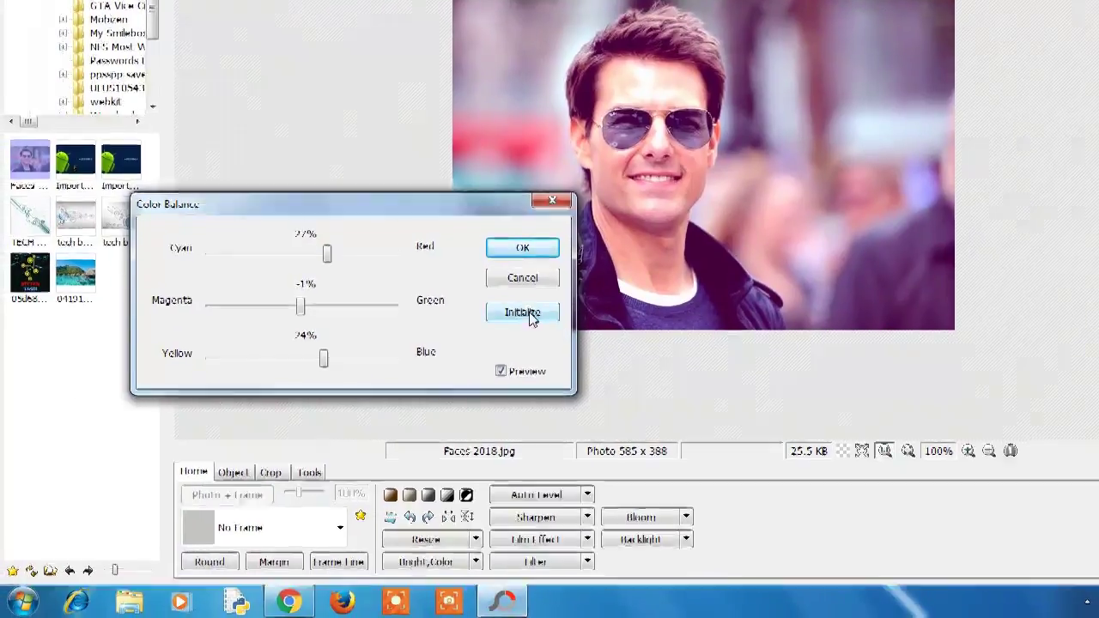
pyautogui.click(433, 466)
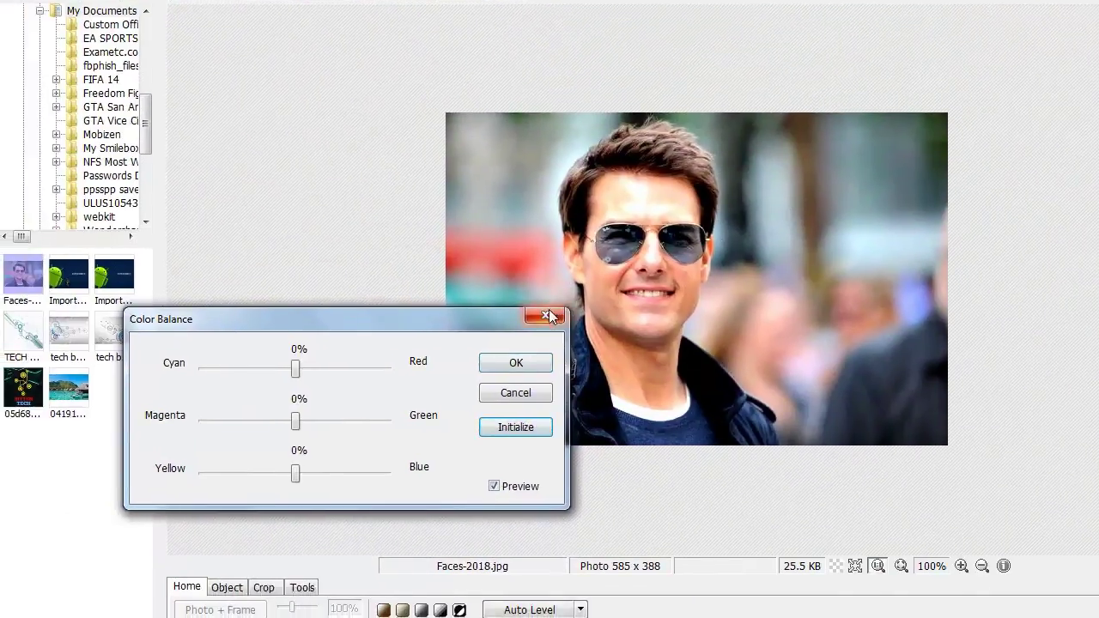
pyautogui.press('Return')
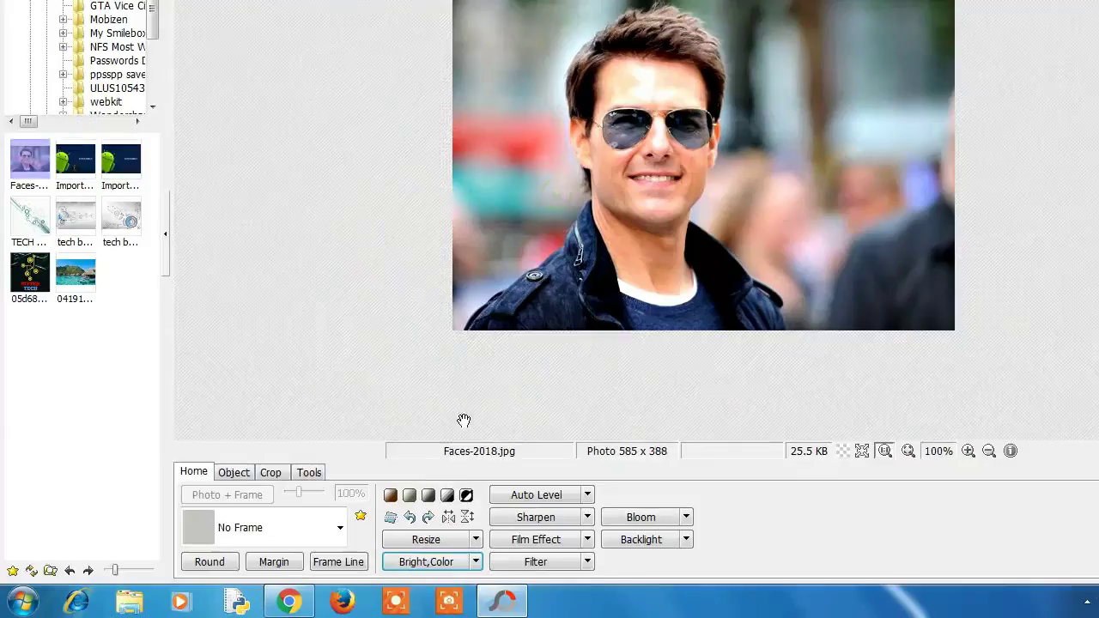
pyautogui.click(474, 561)
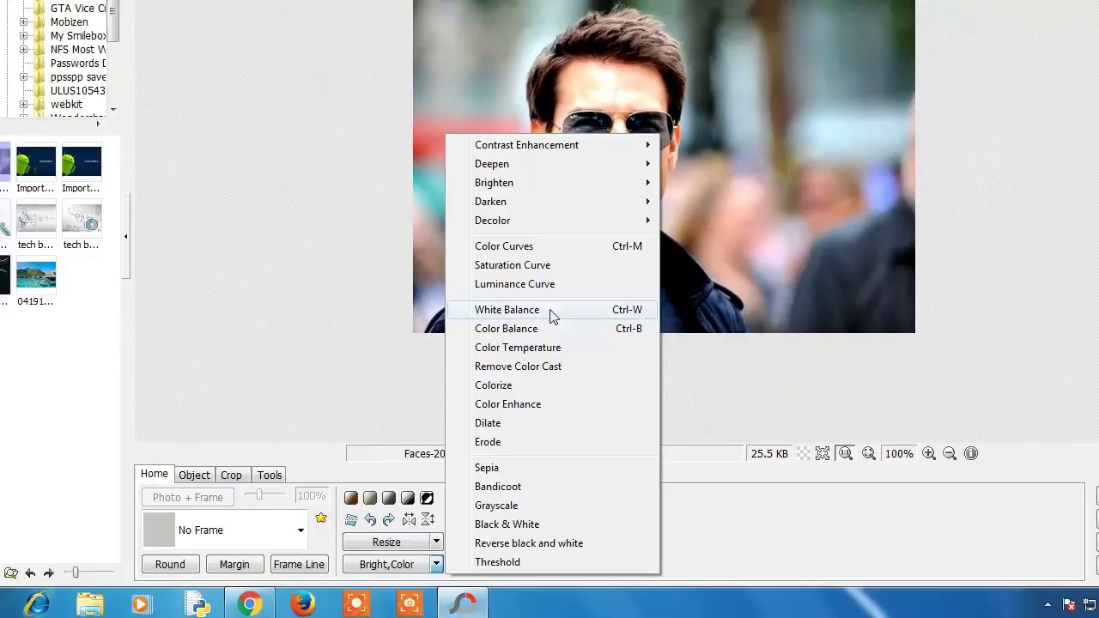
# Apply Auto Level - Middle, then Sharpen at radius 1.5 and amount 60%
pyautogui.click(698, 513)
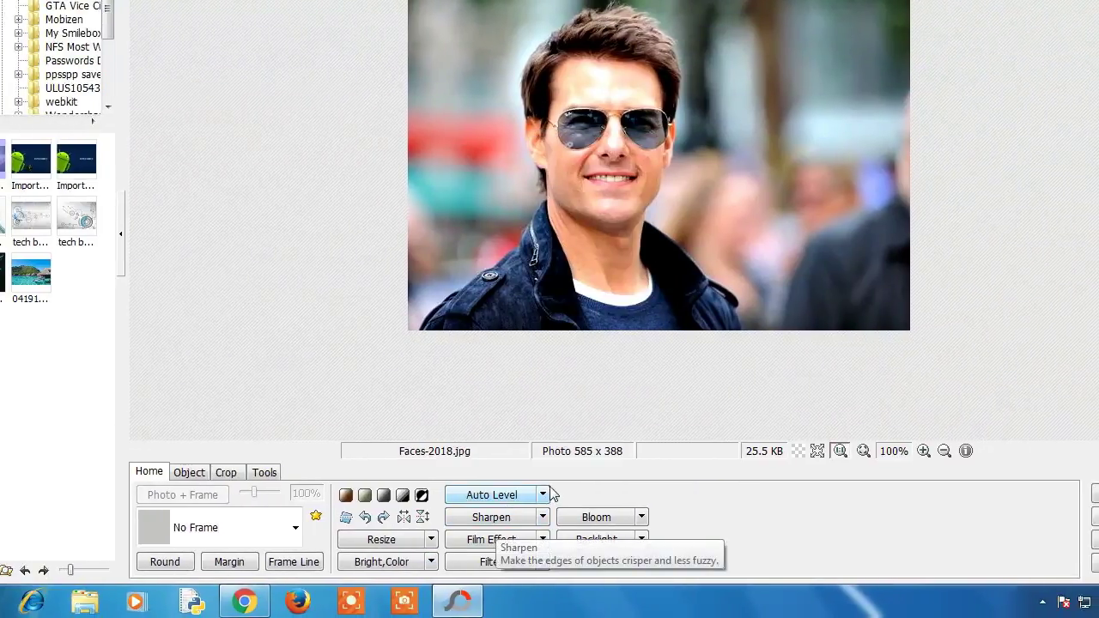
pyautogui.click(587, 494)
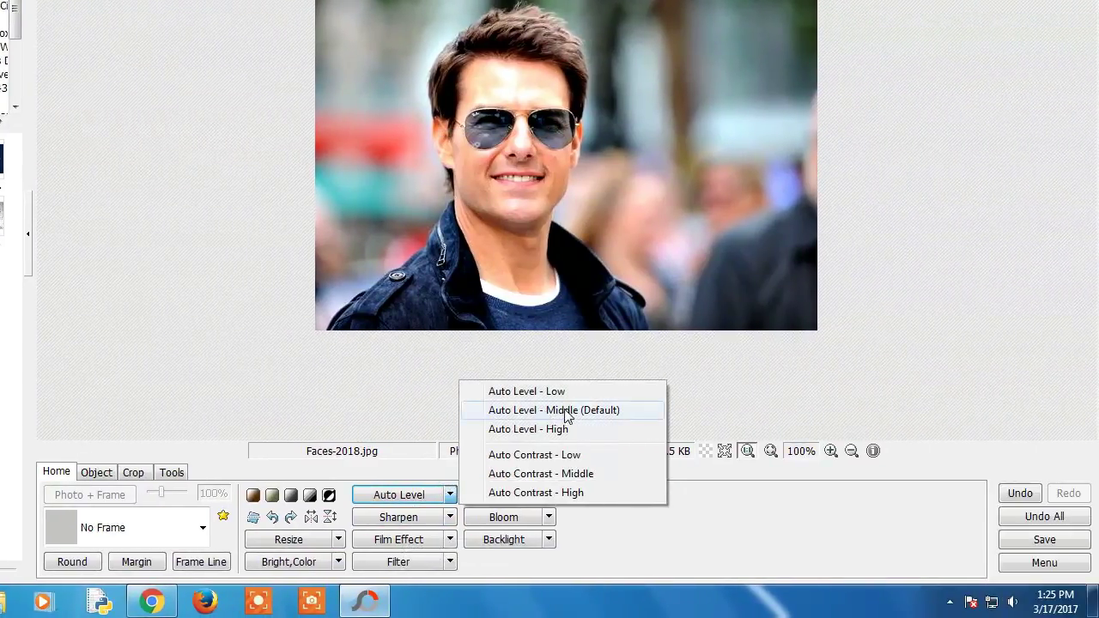
pyautogui.click(566, 411)
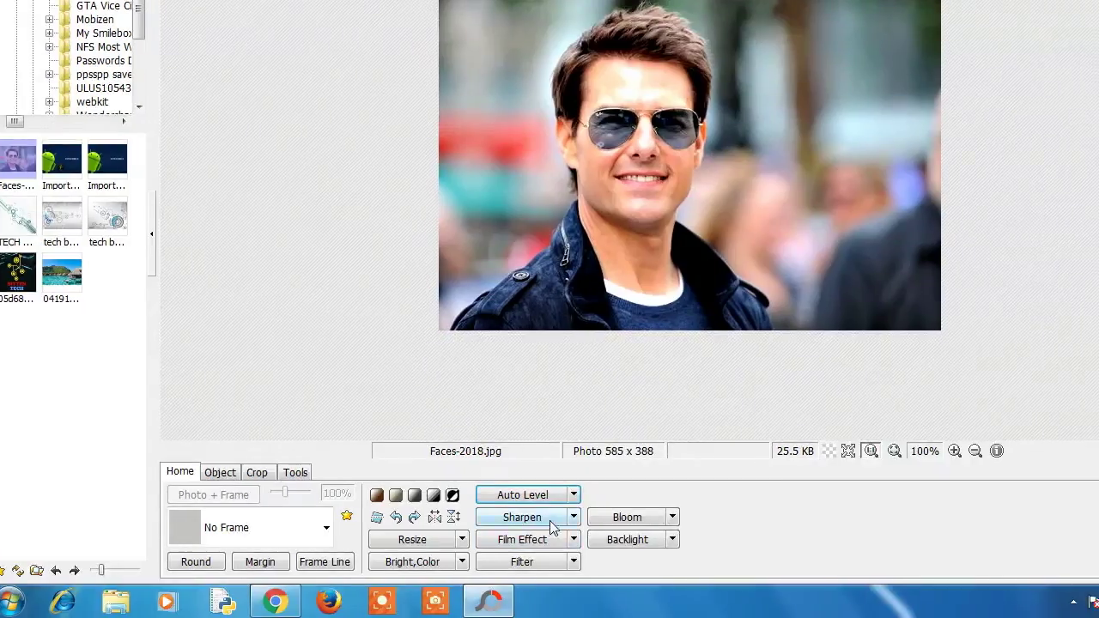
pyautogui.click(551, 519)
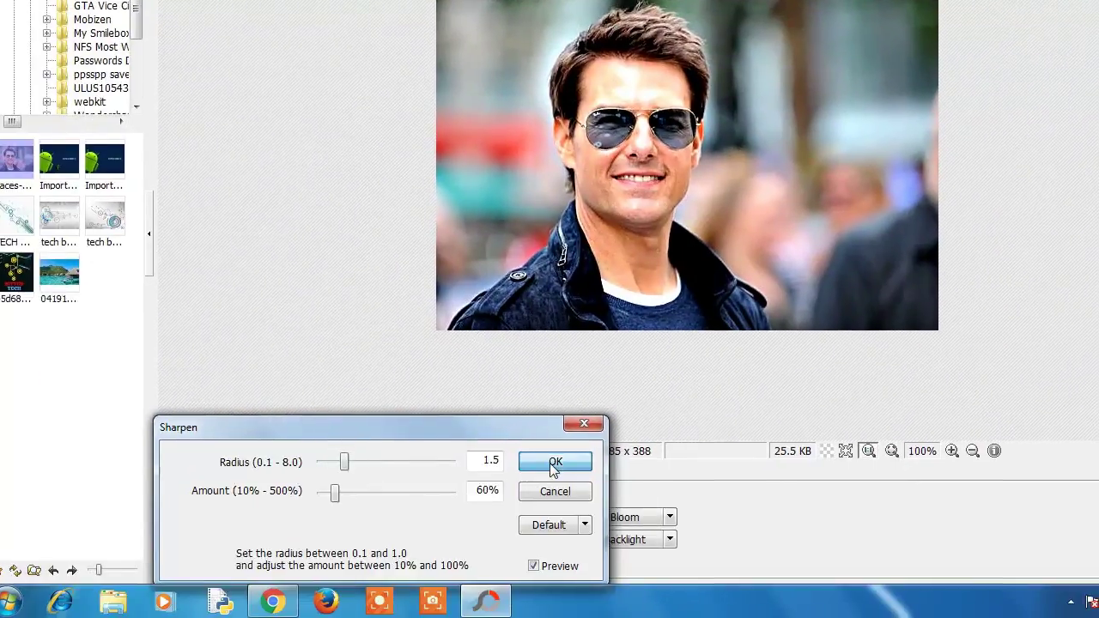
pyautogui.click(554, 463)
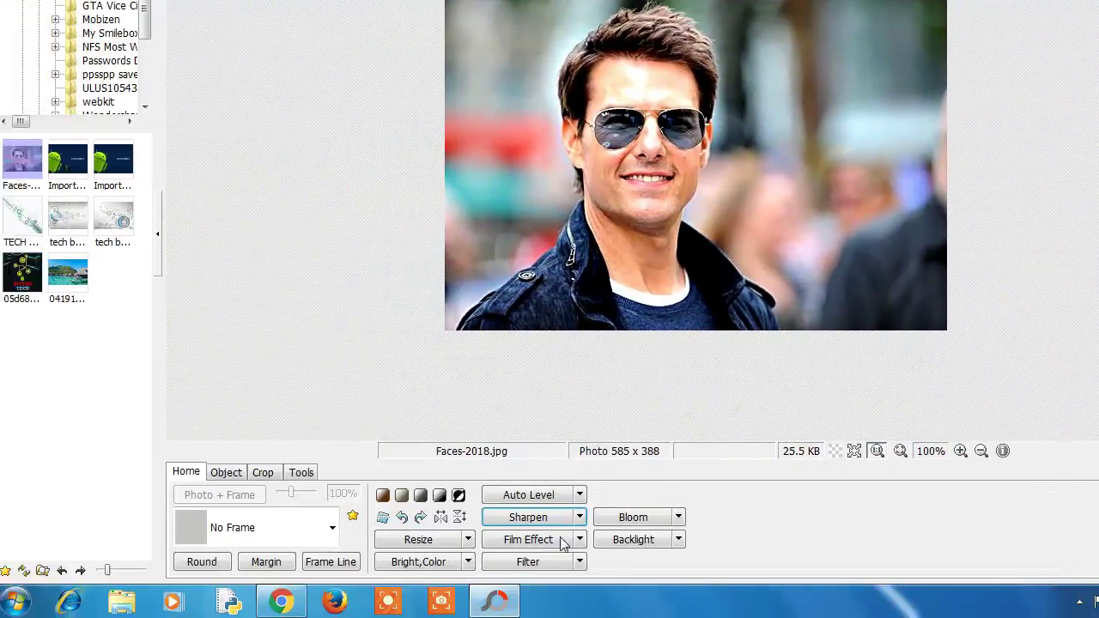
# Try the Cross Process film effect, undo it, and apply a stronger Film Effect preset
pyautogui.click(560, 541)
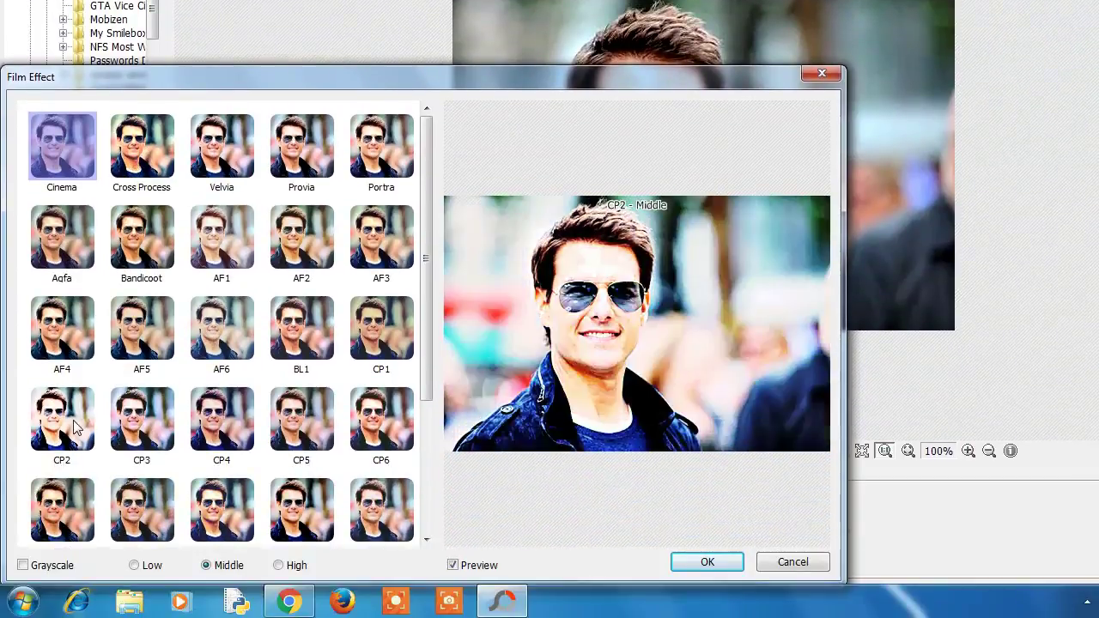
pyautogui.click(146, 169)
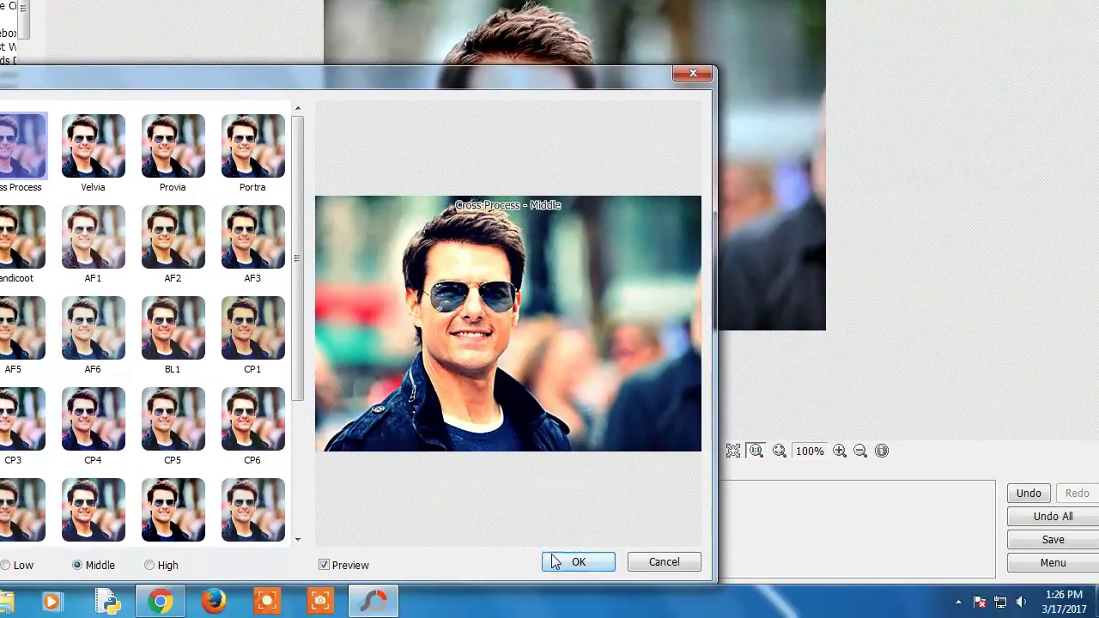
pyautogui.click(572, 558)
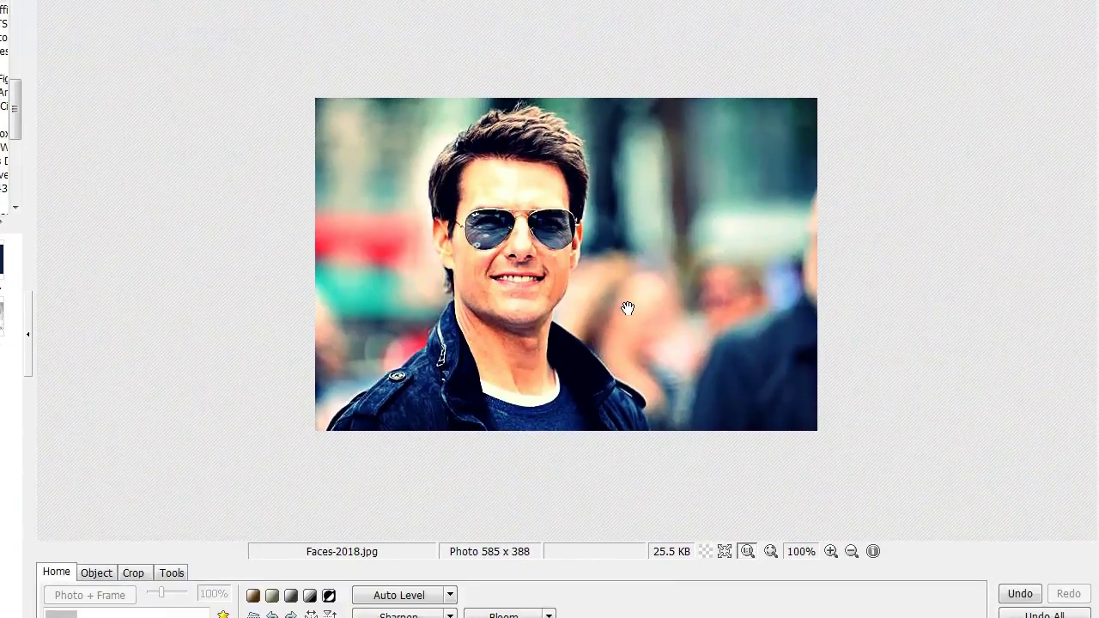
pyautogui.hotkey('ctrl', 'z')
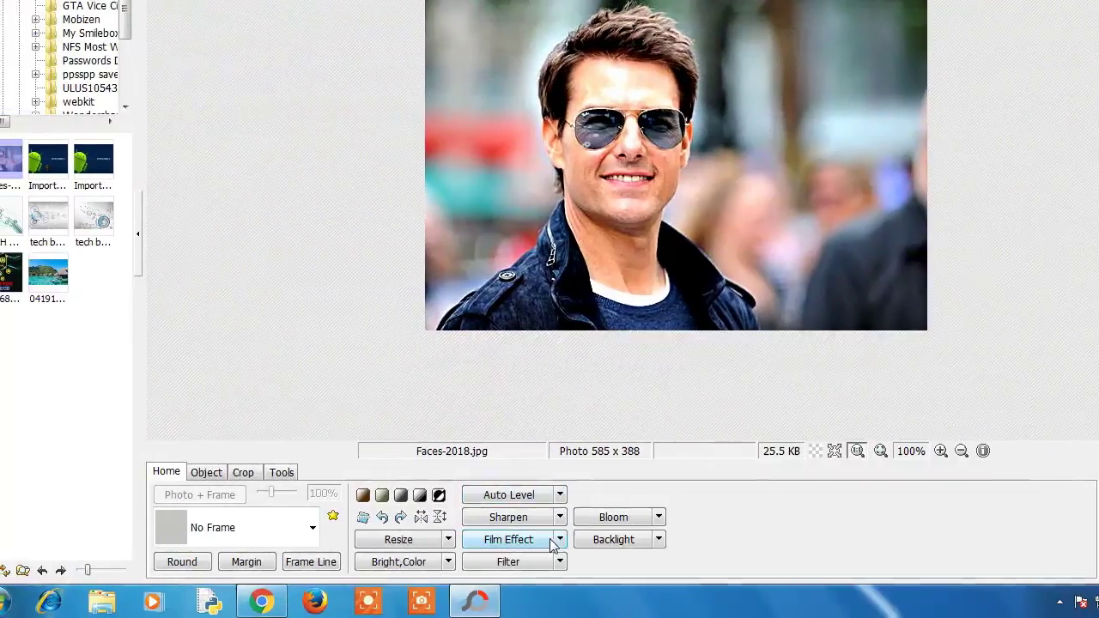
pyautogui.click(499, 539)
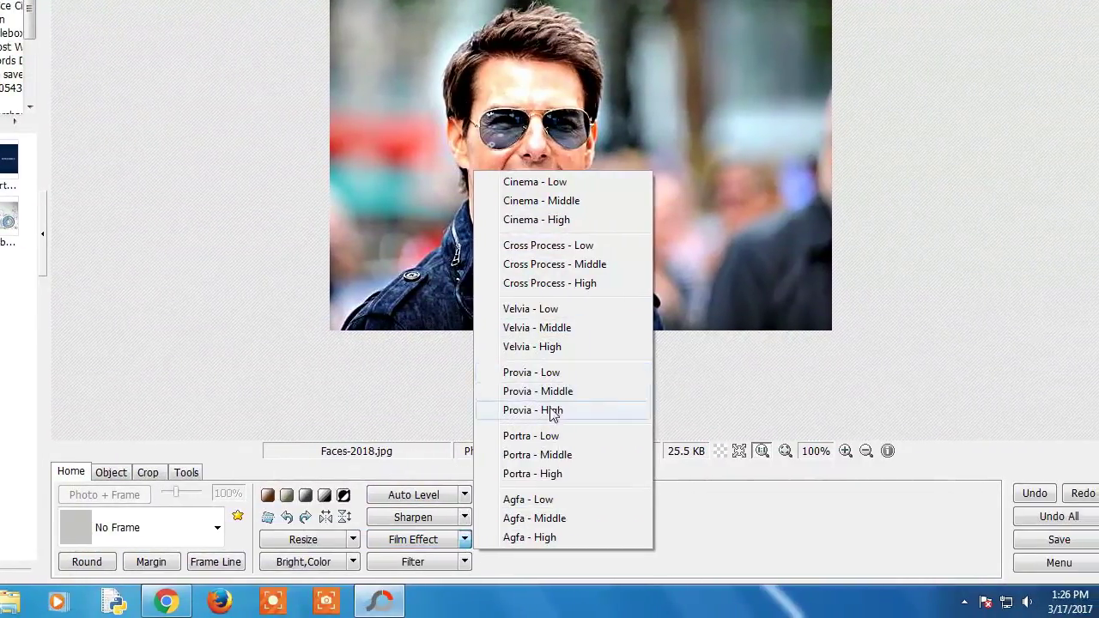
pyautogui.click(565, 454)
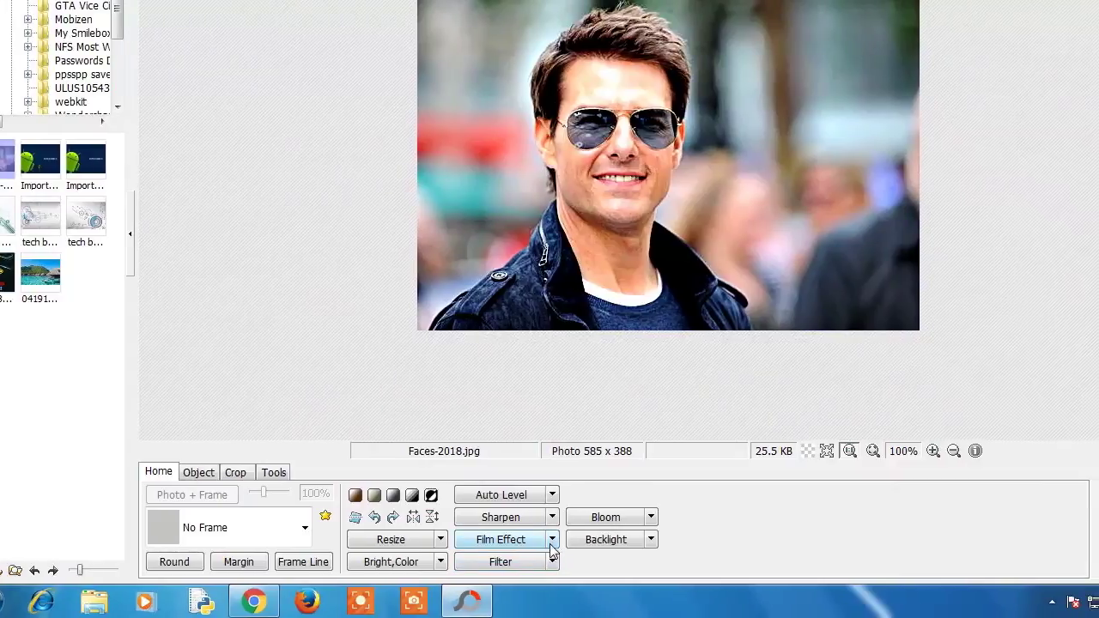
pyautogui.click(485, 539)
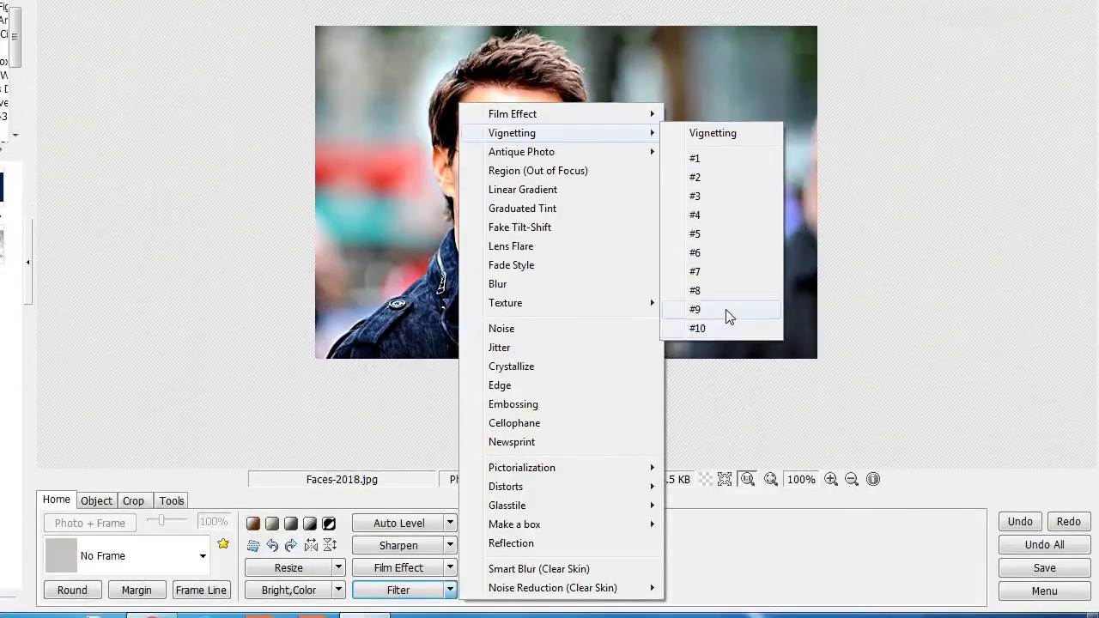
pyautogui.click(726, 316)
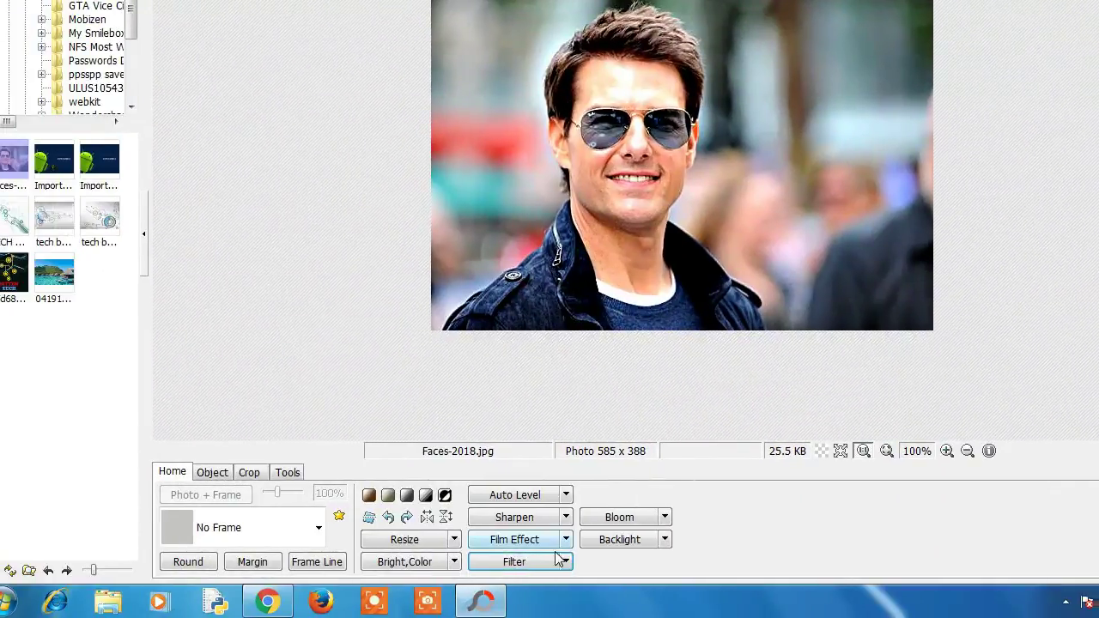
pyautogui.click(515, 559)
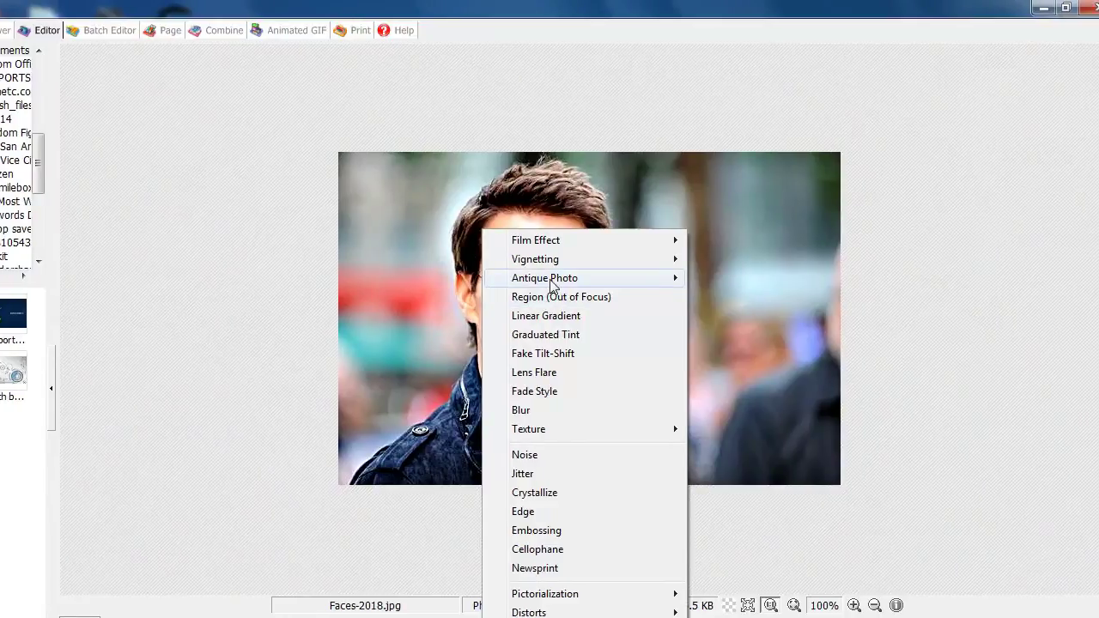
pyautogui.moveTo(552, 283)
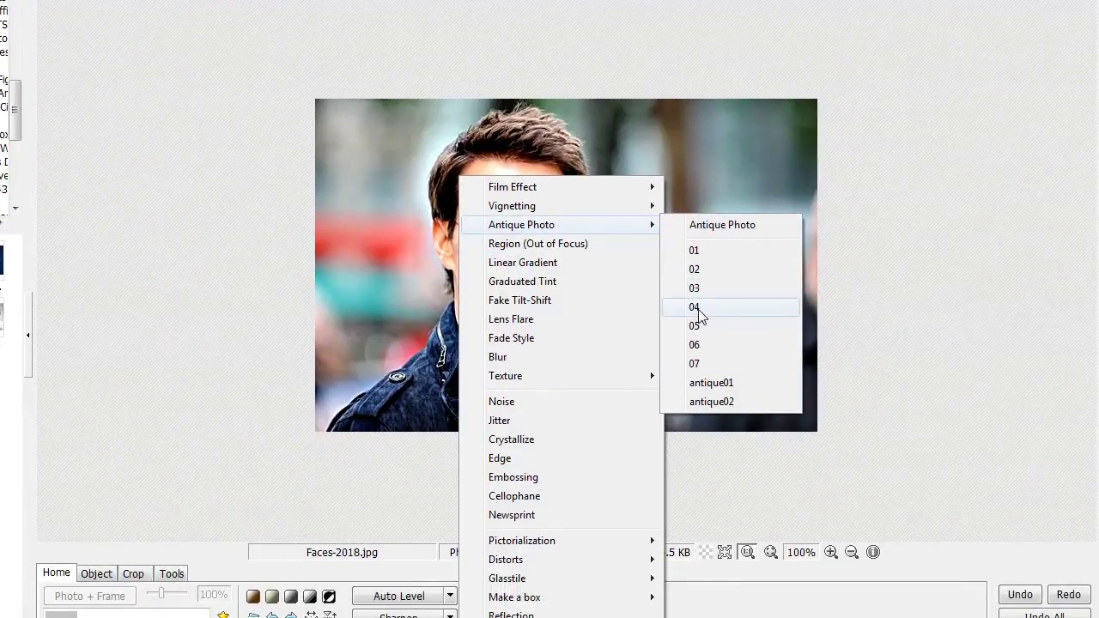
pyautogui.click(697, 329)
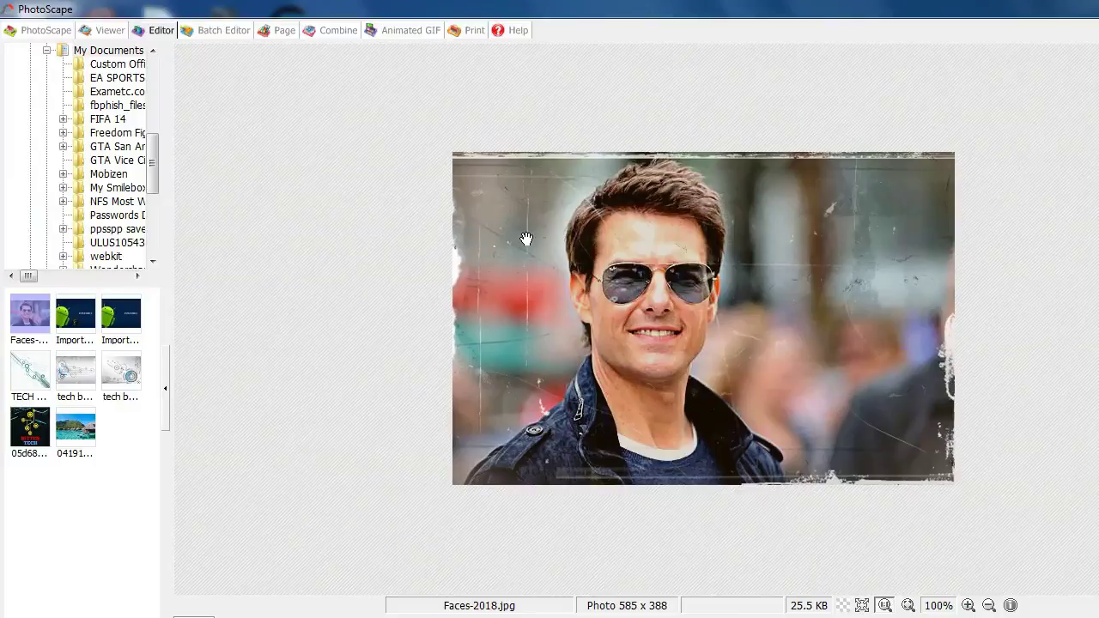
pyautogui.hotkey('ctrl', 'z')
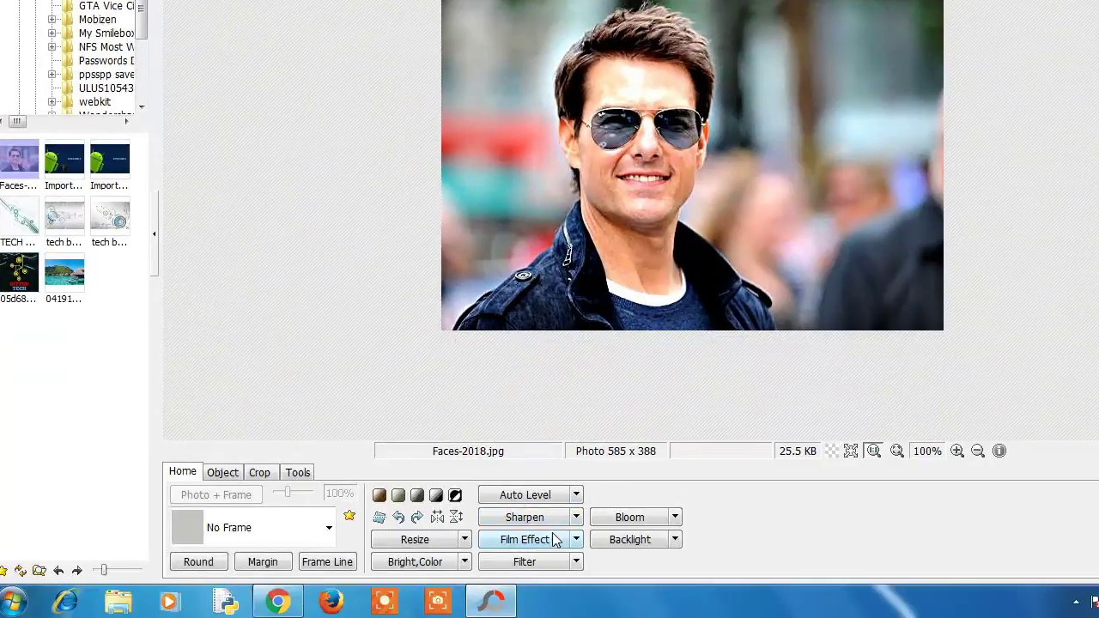
pyautogui.click(550, 537)
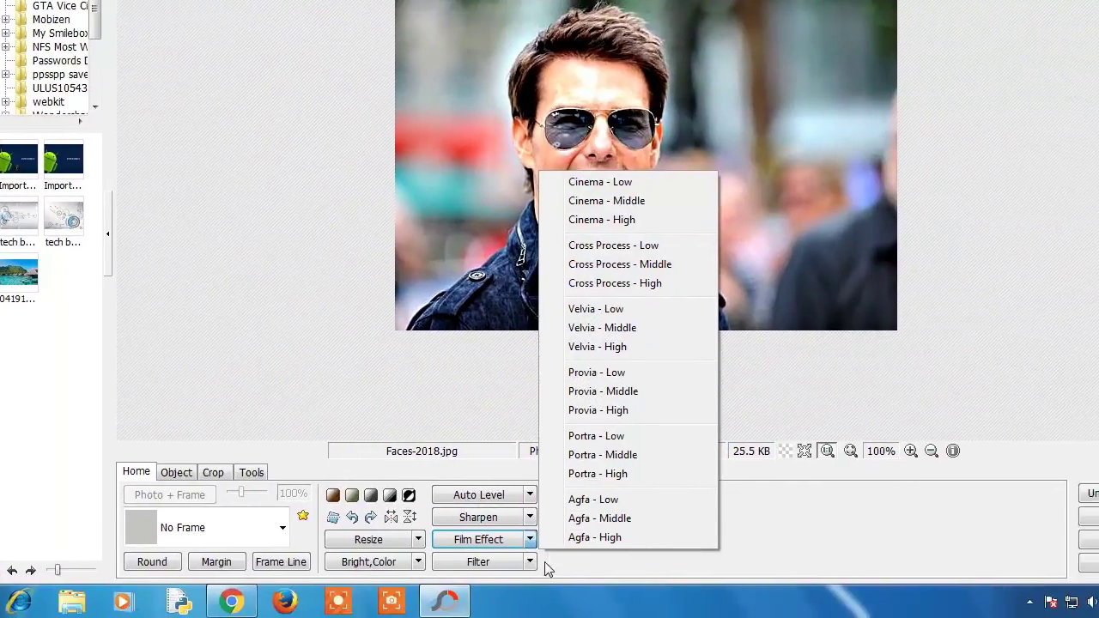
pyautogui.click(587, 581)
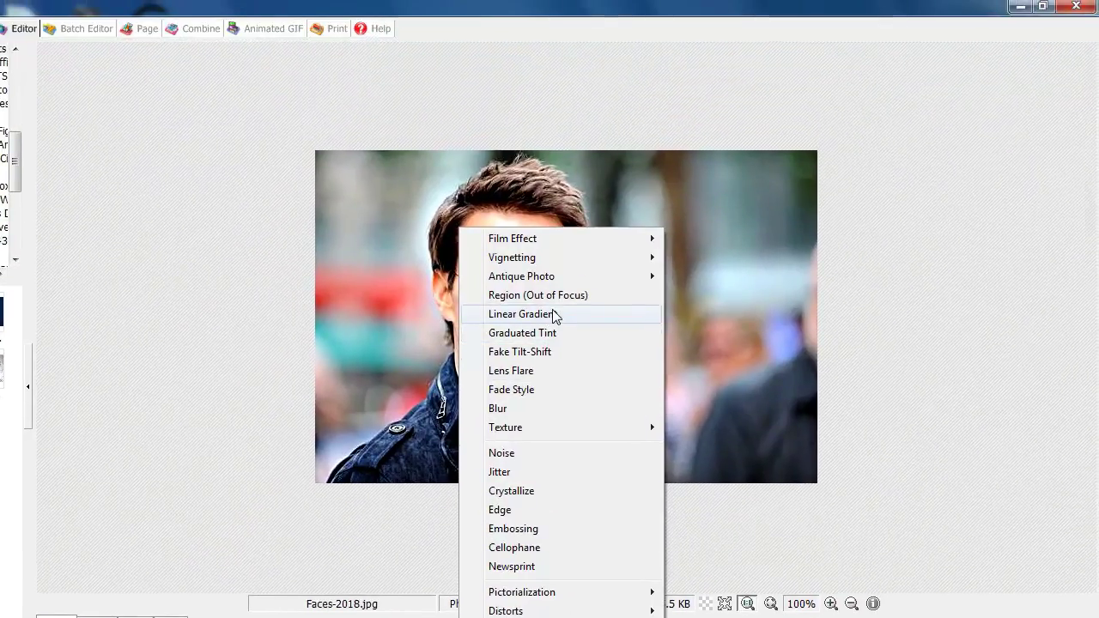
pyautogui.click(555, 317)
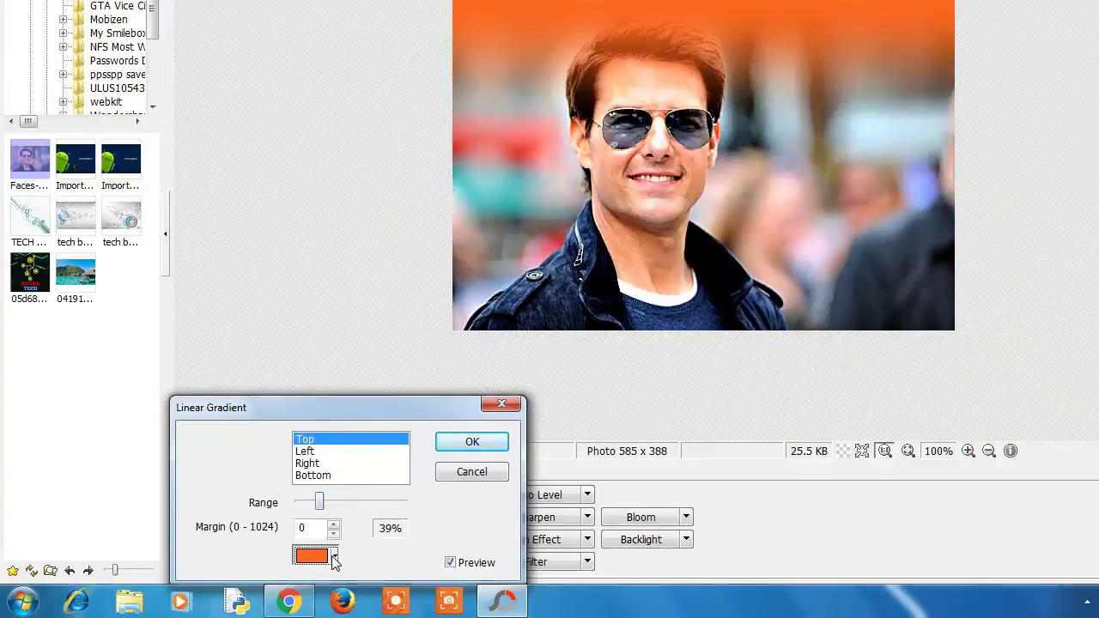
pyautogui.click(334, 555)
pyautogui.click(301, 444)
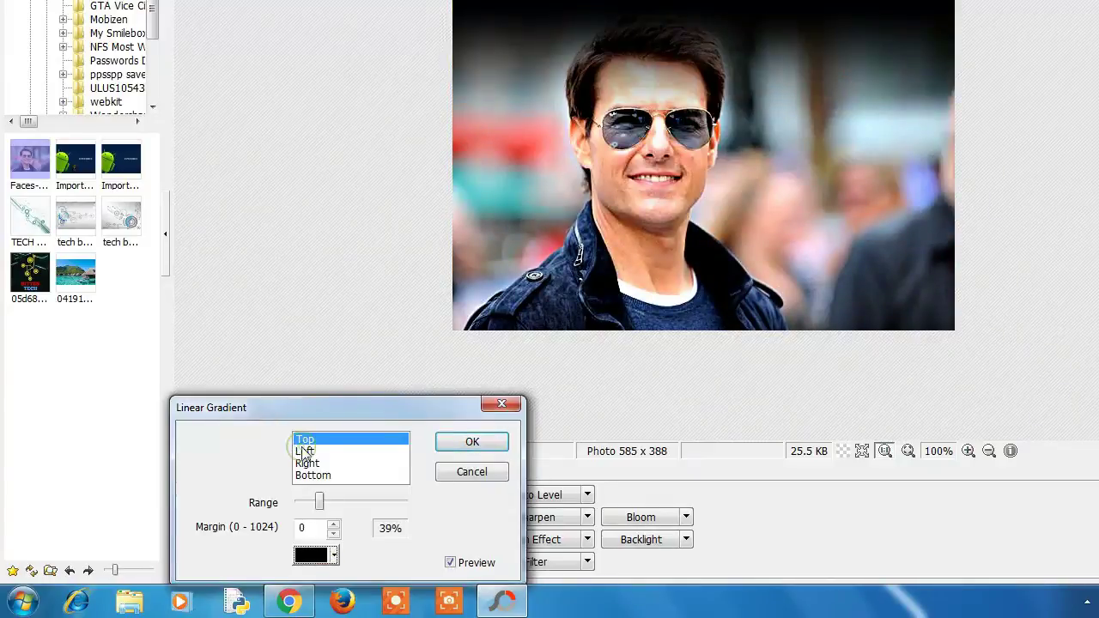
pyautogui.click(333, 558)
pyautogui.click(351, 468)
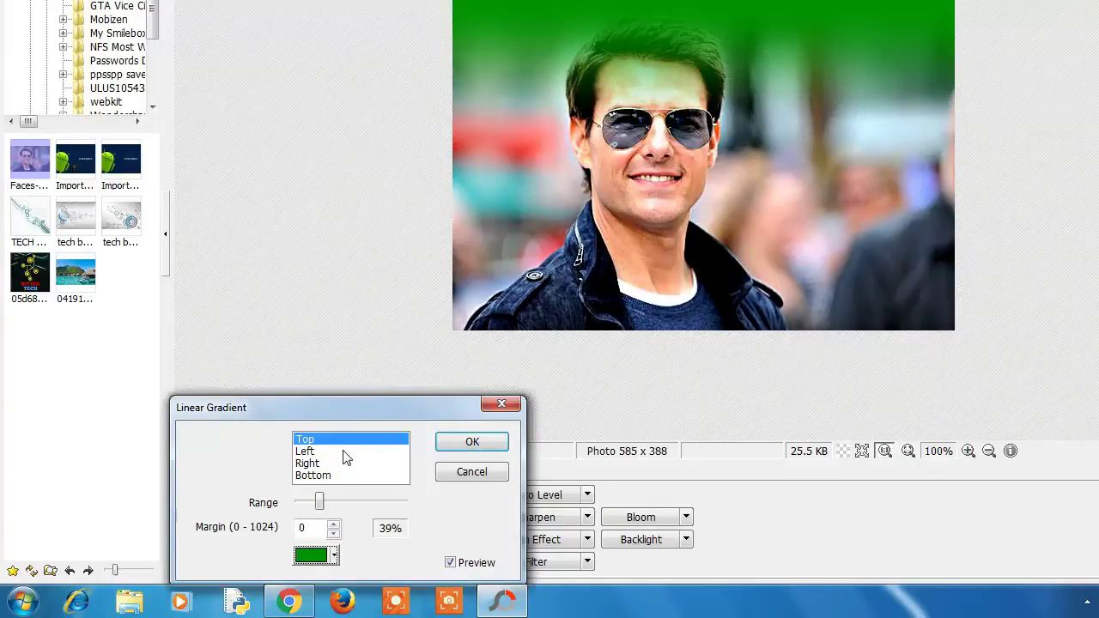
pyautogui.click(333, 558)
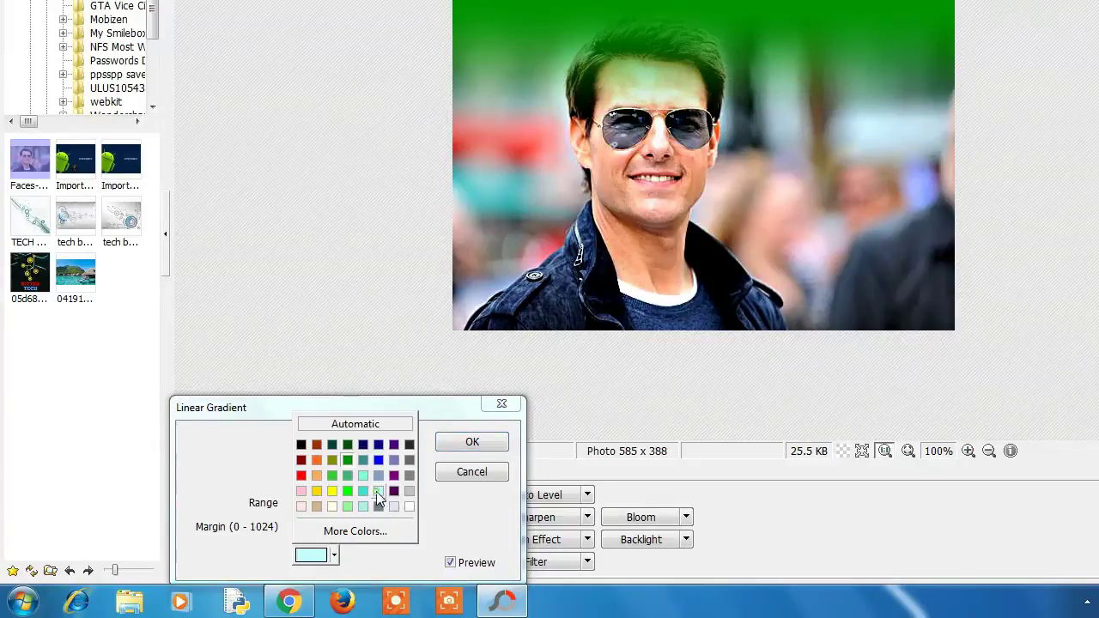
pyautogui.click(375, 502)
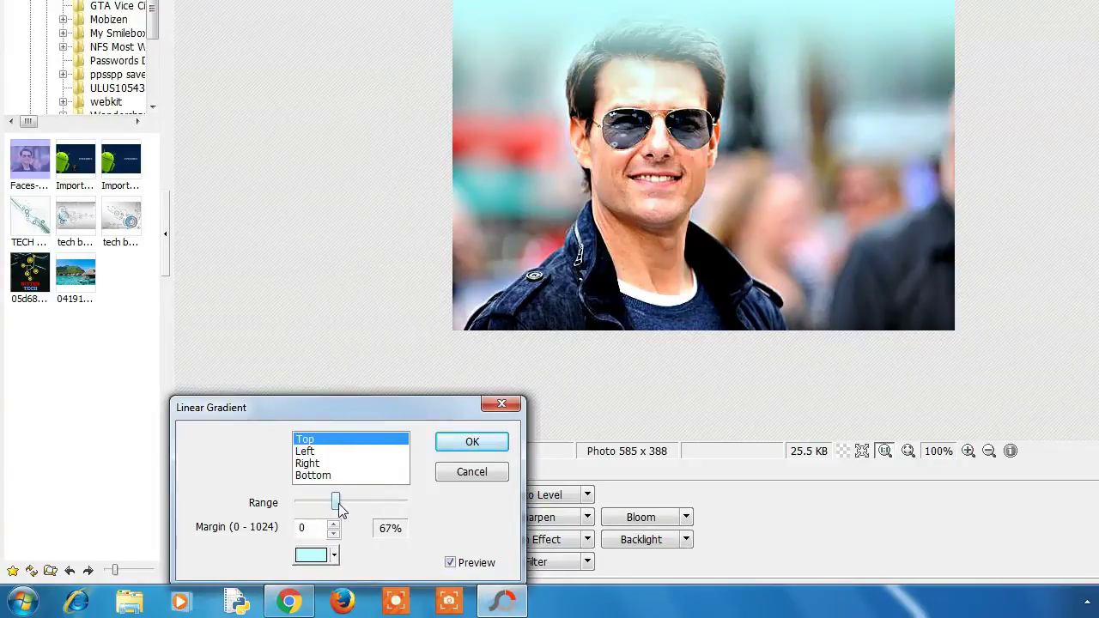
pyautogui.moveTo(333, 507); pyautogui.dragTo(317, 505)
pyautogui.click(502, 404)
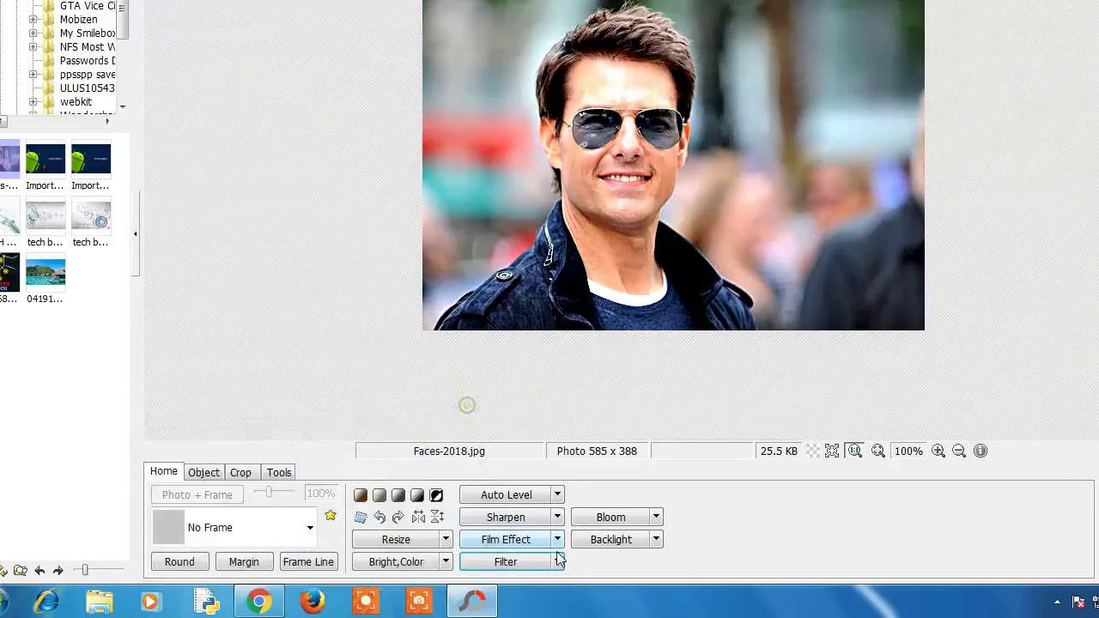
pyautogui.click(562, 561)
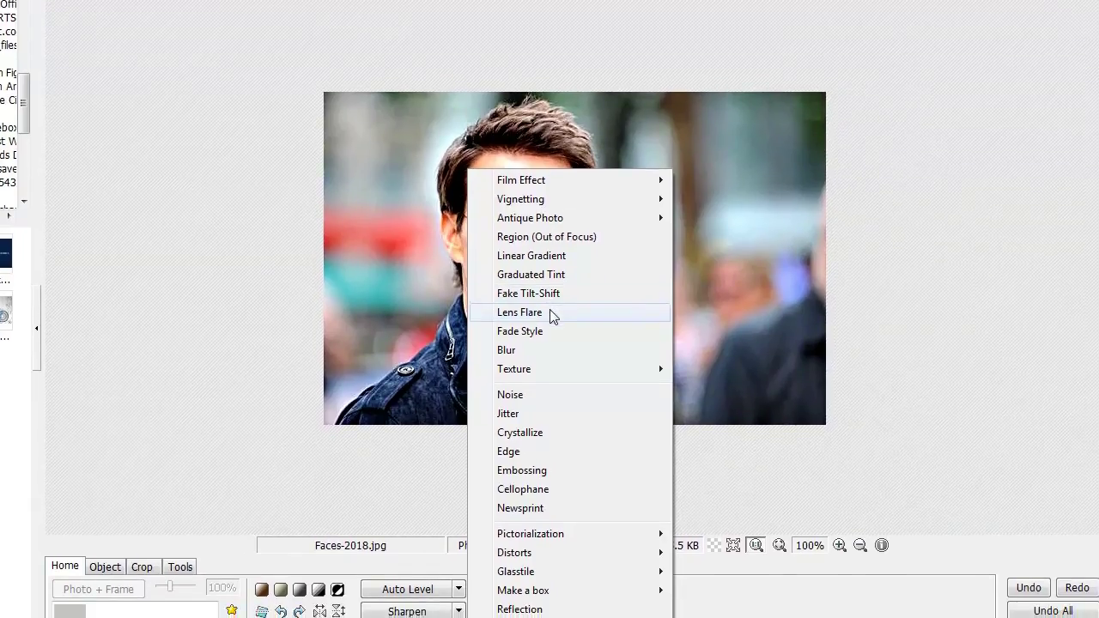
pyautogui.click(553, 322)
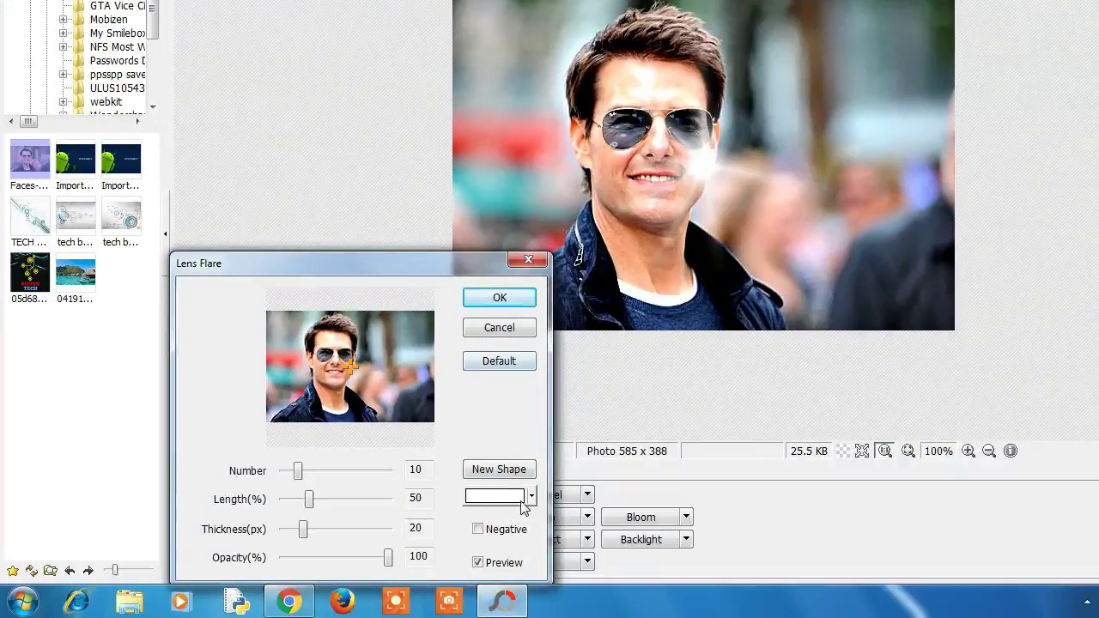
pyautogui.click(523, 499)
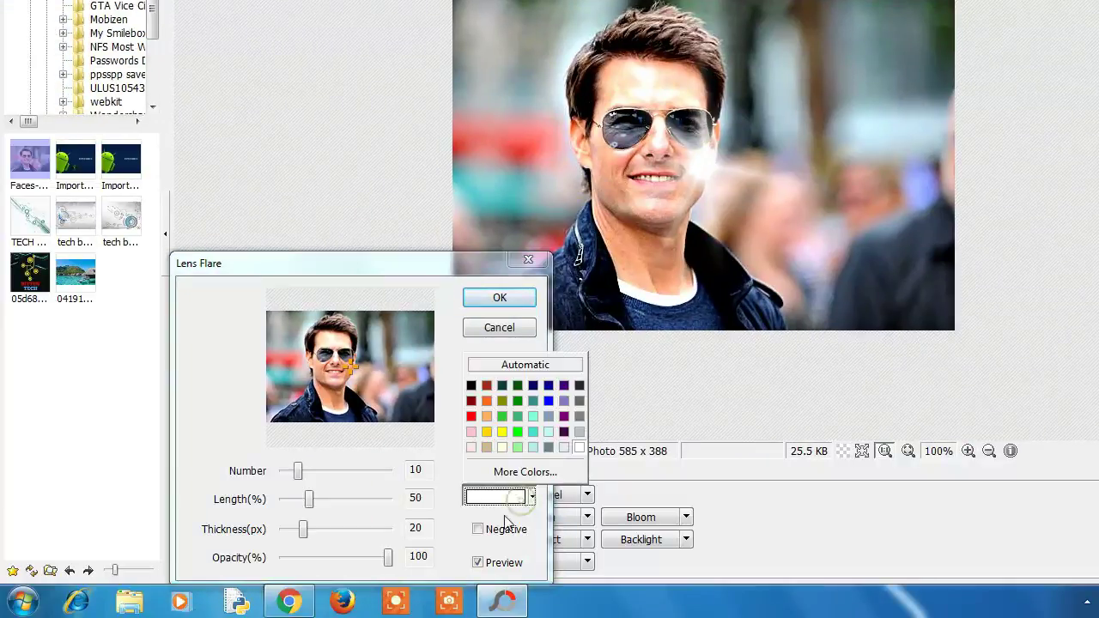
pyautogui.click(487, 401)
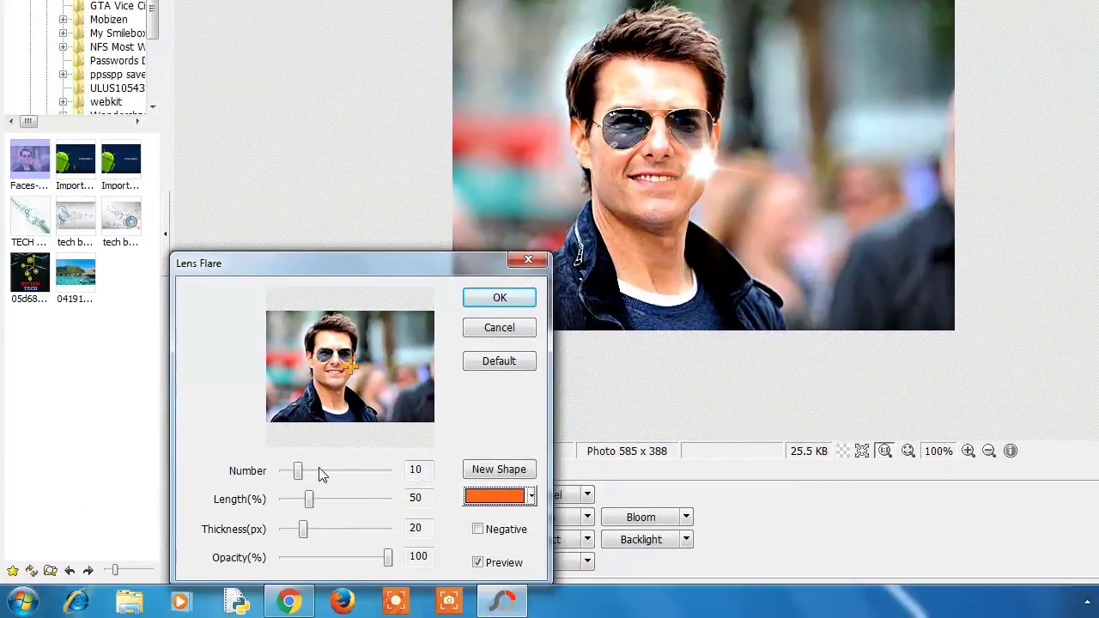
pyautogui.moveTo(340, 479); pyautogui.dragTo(302, 534)
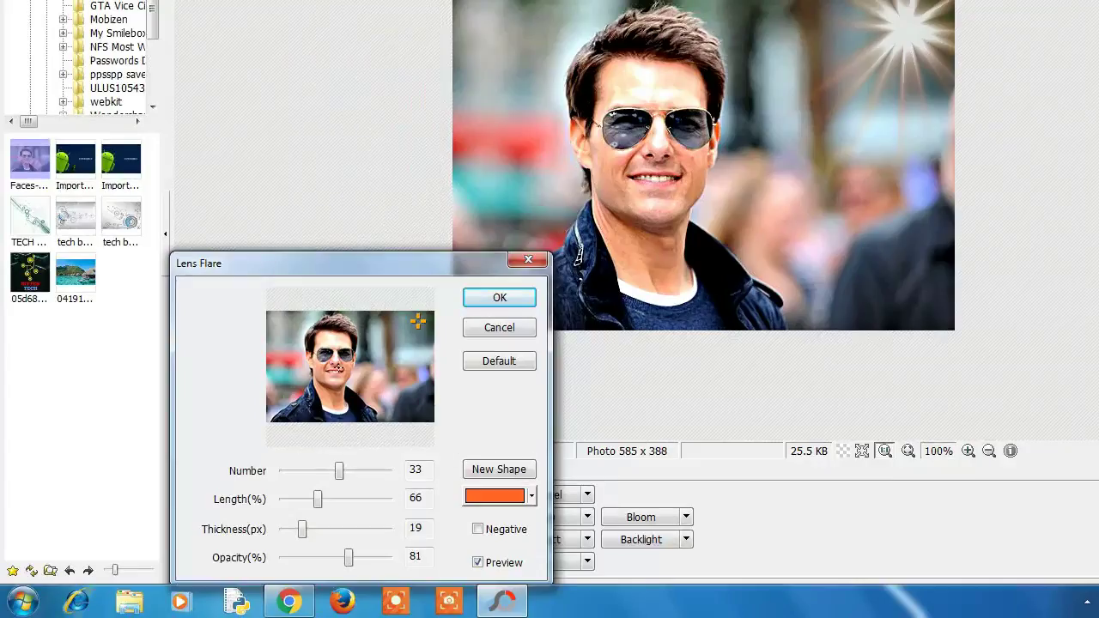
pyautogui.click(361, 482)
pyautogui.click(449, 617)
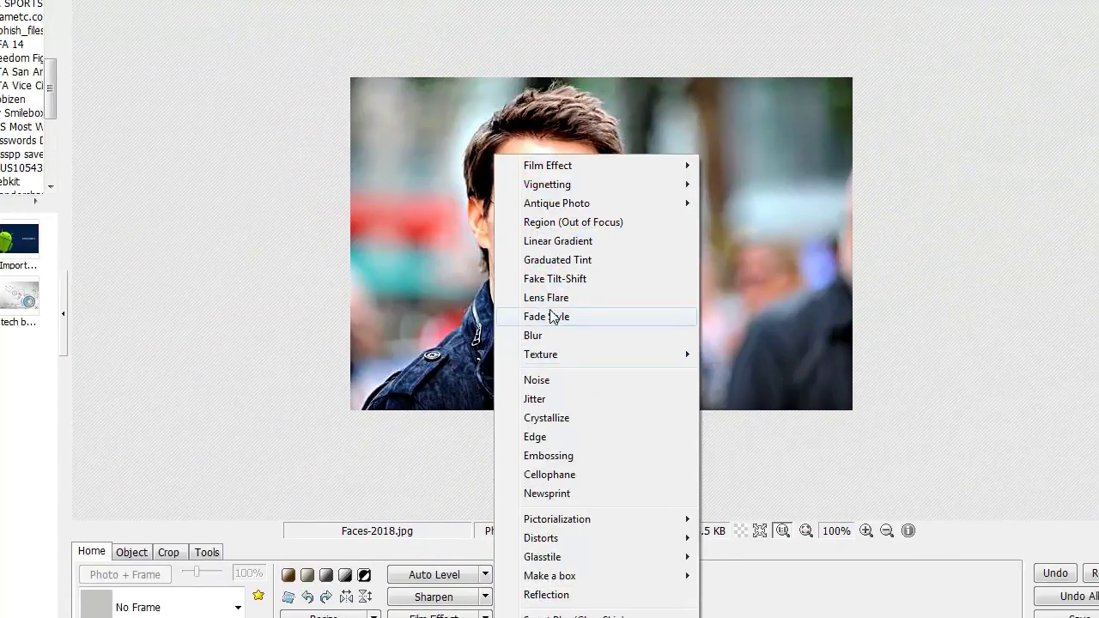
pyautogui.click(607, 237)
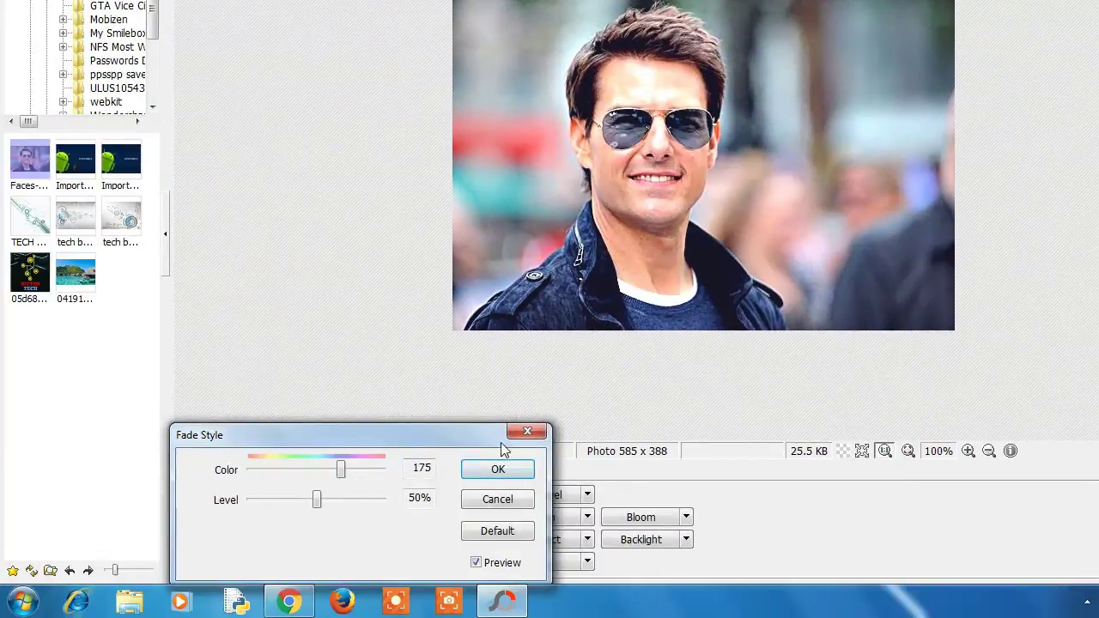
pyautogui.click(381, 615)
pyautogui.click(470, 617)
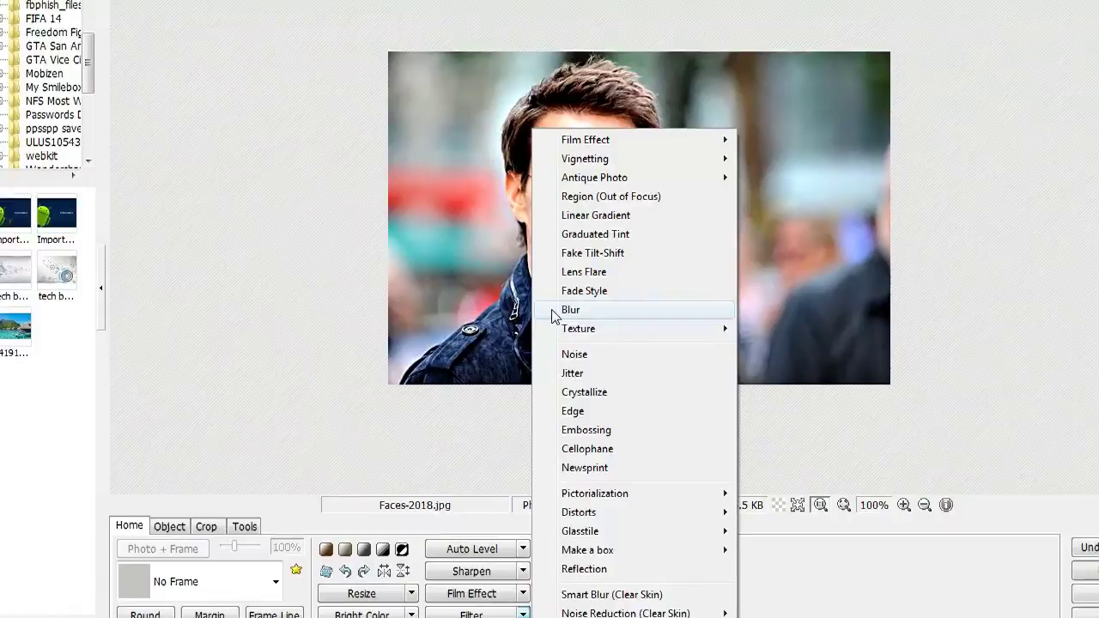
pyautogui.click(597, 255)
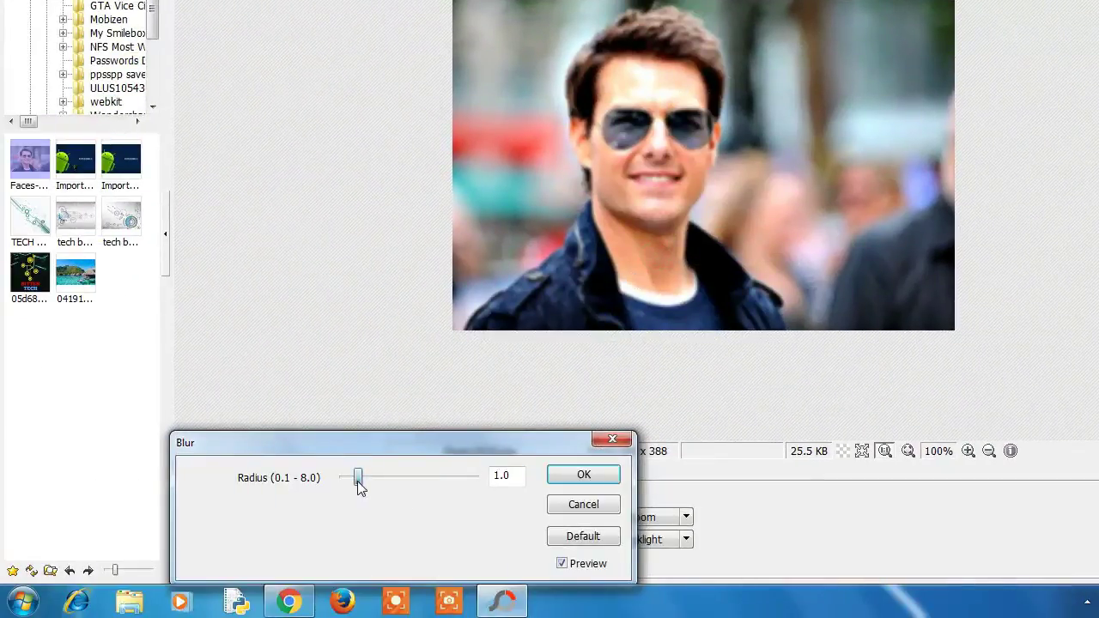
pyautogui.moveTo(361, 485); pyautogui.dragTo(376, 489)
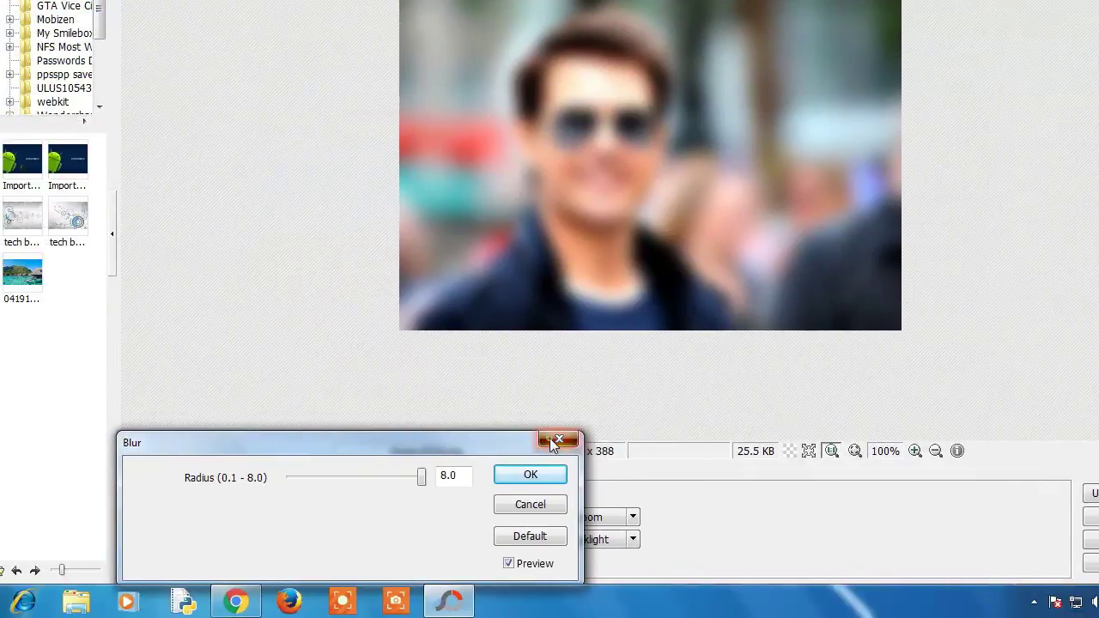
pyautogui.click(473, 434)
pyautogui.click(544, 560)
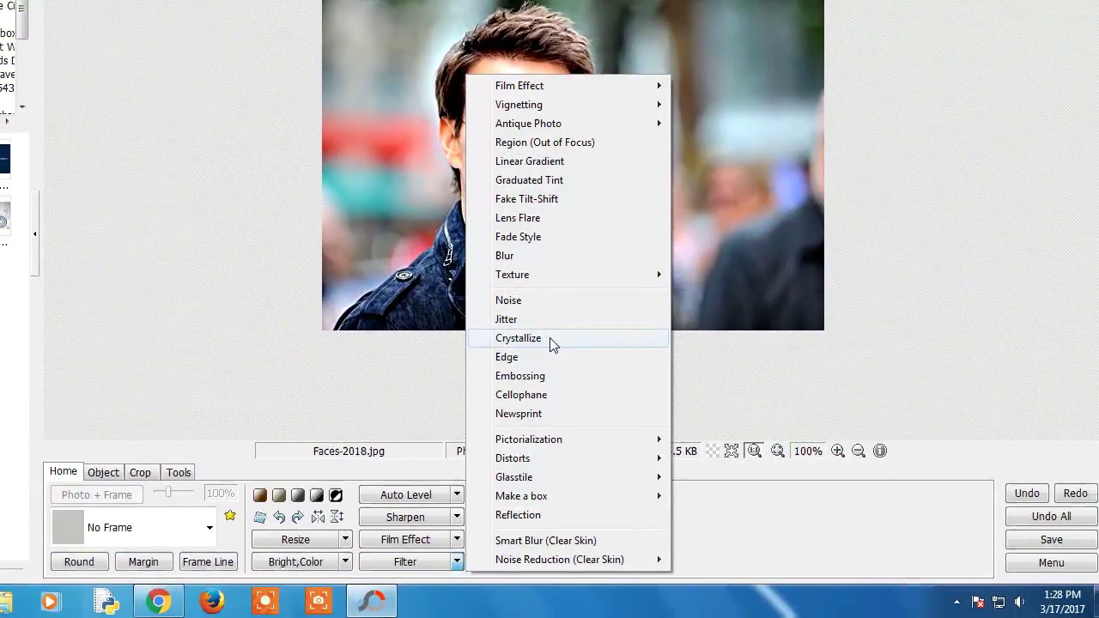
pyautogui.click(549, 338)
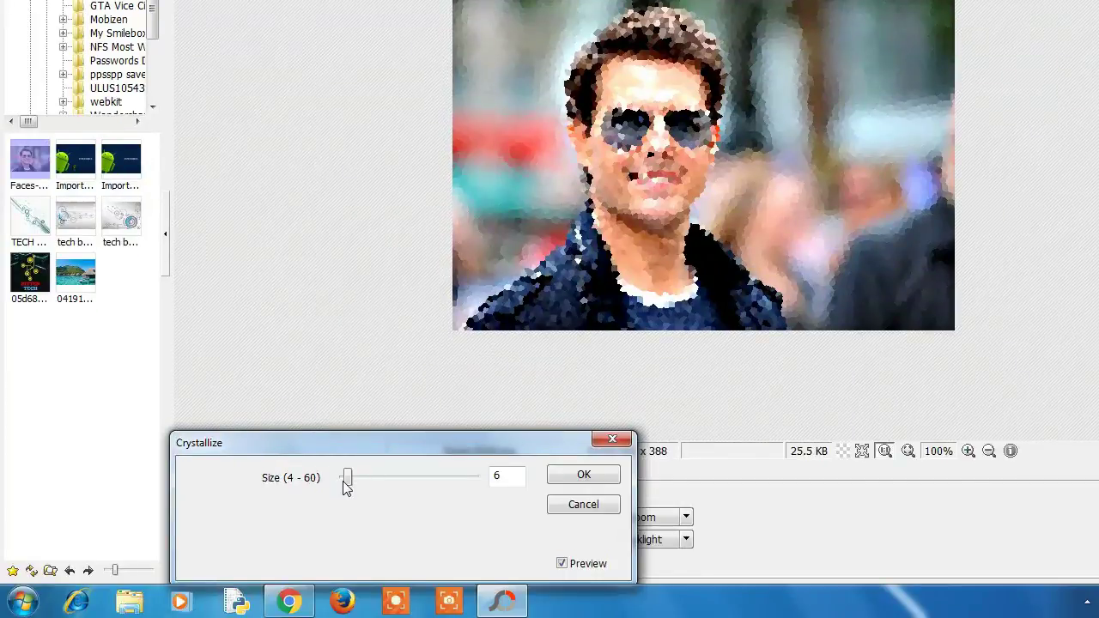
pyautogui.moveTo(344, 485); pyautogui.dragTo(339, 484)
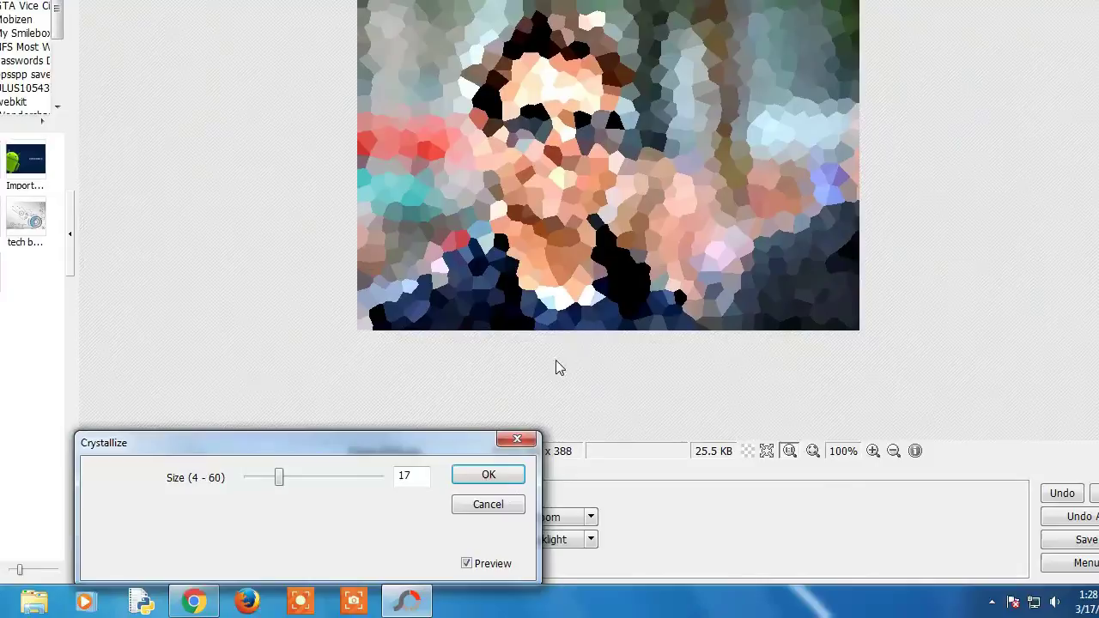
pyautogui.click(615, 439)
pyautogui.click(515, 561)
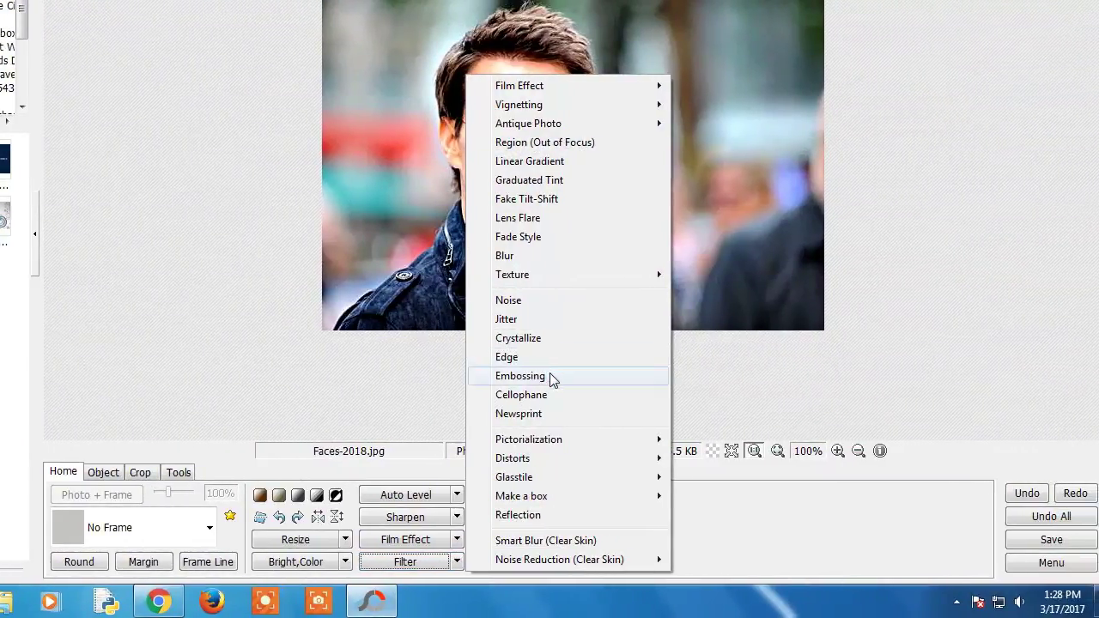
pyautogui.click(552, 402)
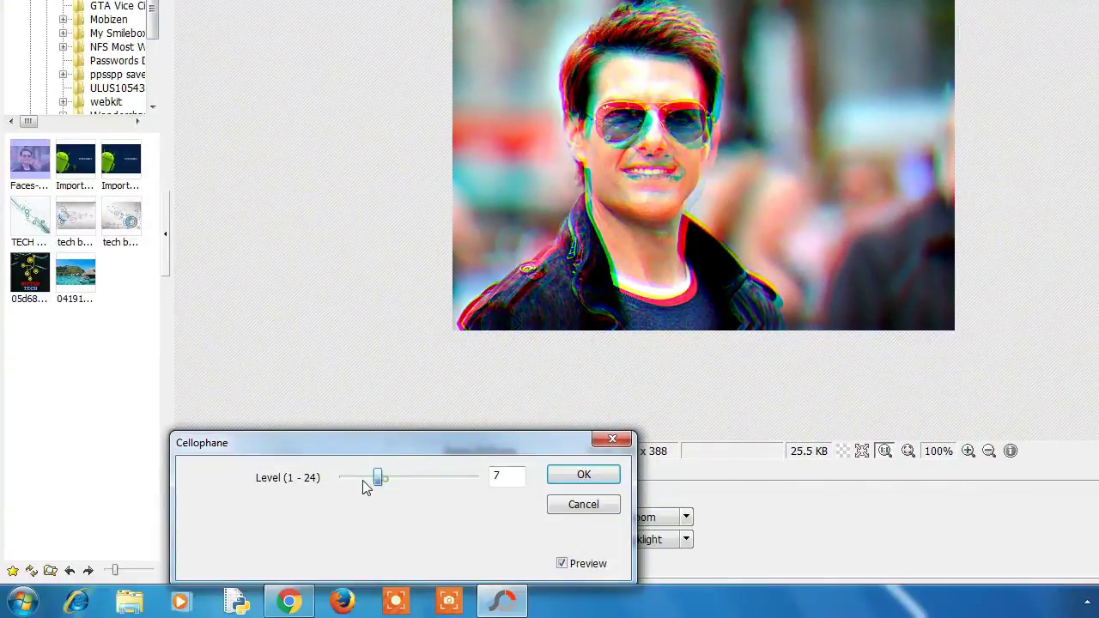
pyautogui.moveTo(378, 479); pyautogui.dragTo(342, 478)
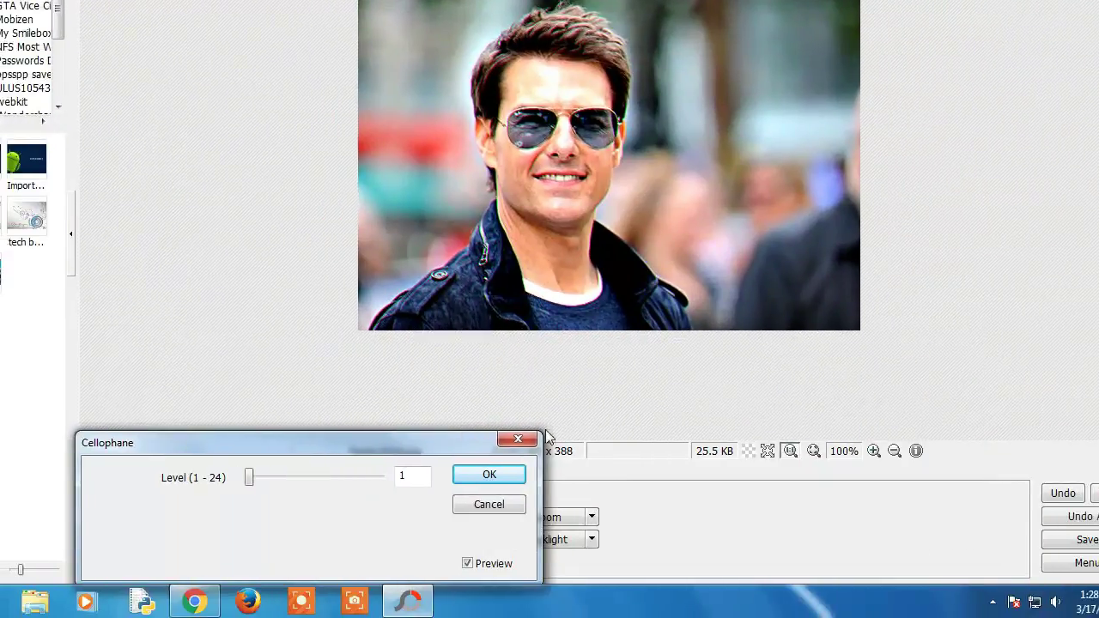
pyautogui.click(517, 439)
pyautogui.click(492, 561)
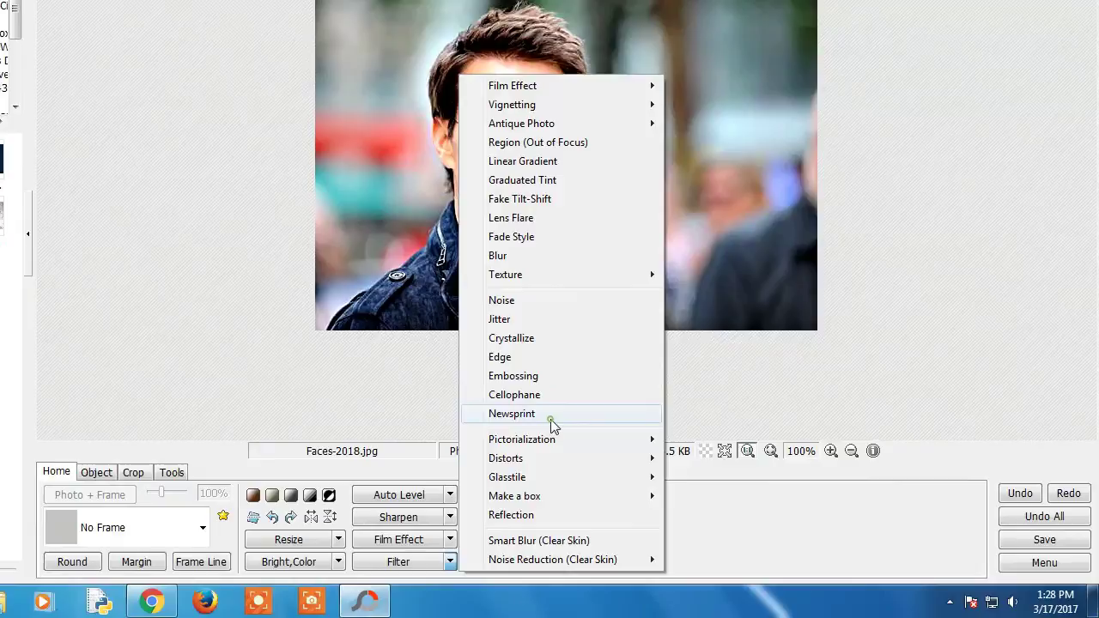
pyautogui.click(550, 415)
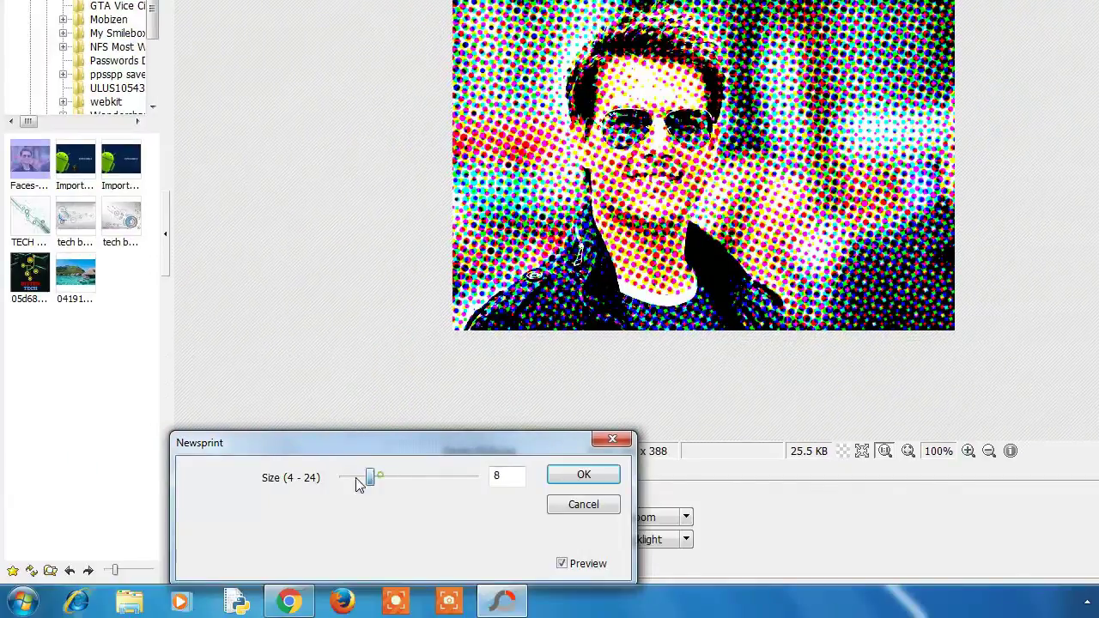
pyautogui.moveTo(359, 483); pyautogui.dragTo(326, 483)
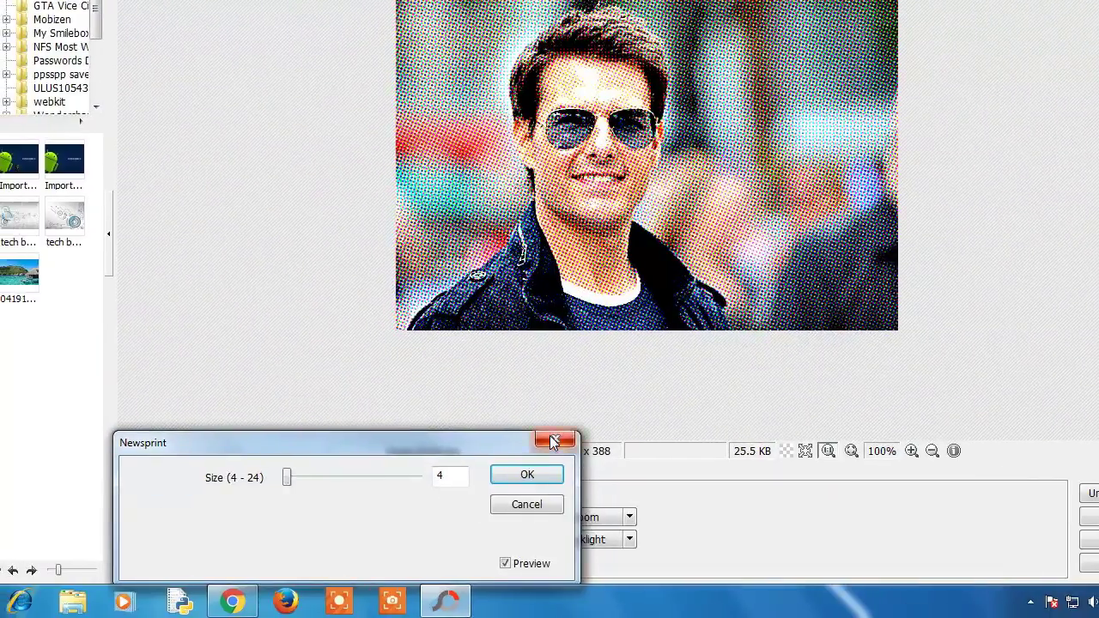
# Discard the newsprint effect, then try the Colored Pencil filter and discard it
pyautogui.click(446, 617)
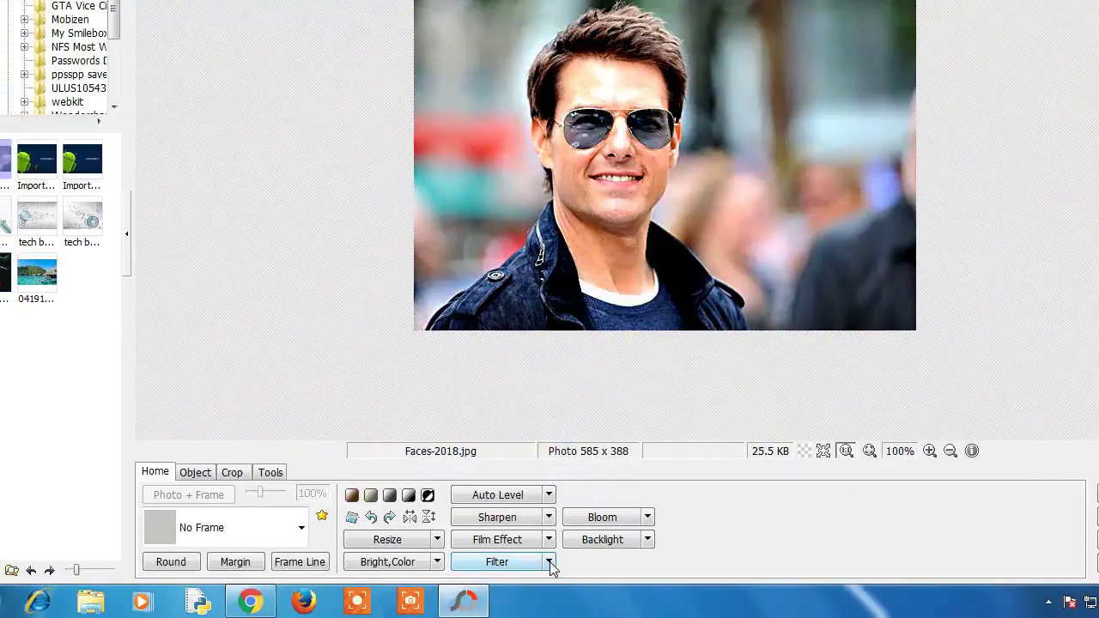
pyautogui.click(450, 617)
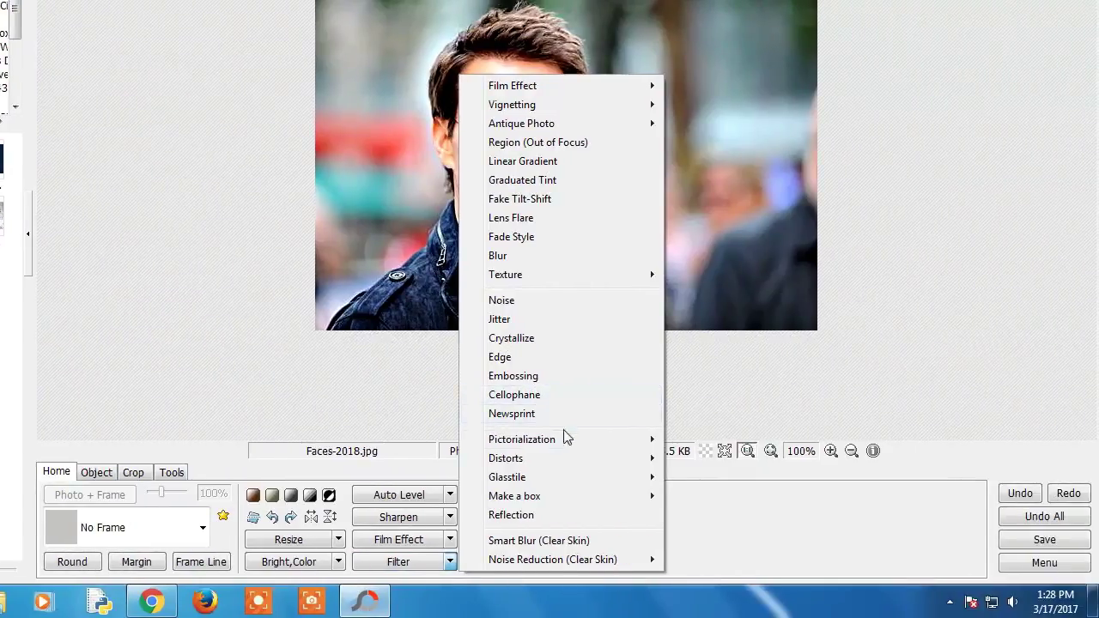
pyautogui.moveTo(711, 446)
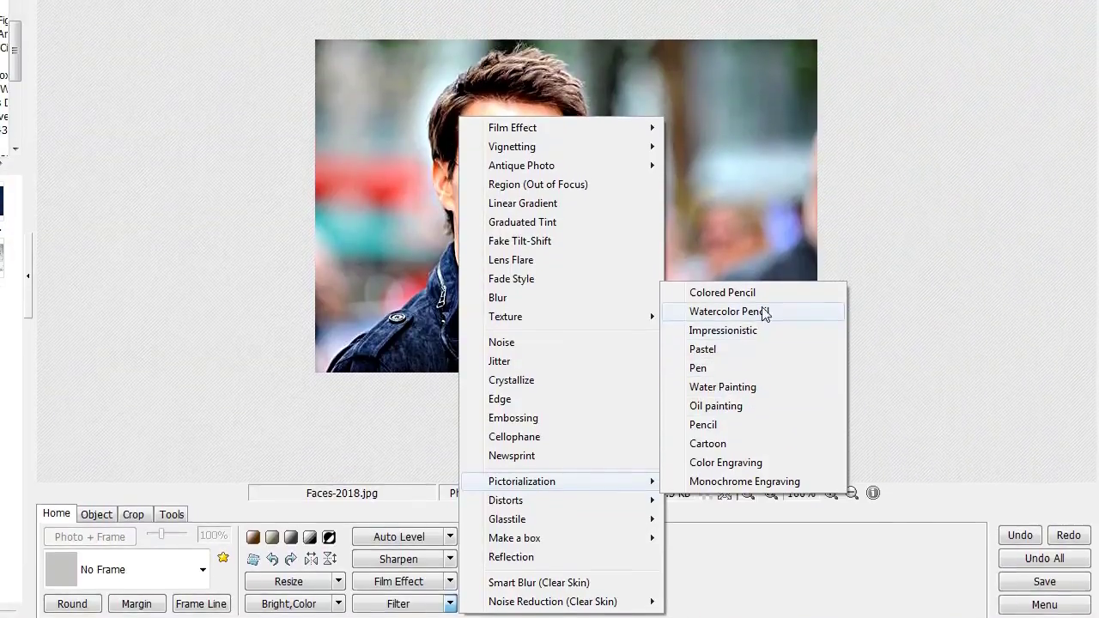
pyautogui.click(700, 292)
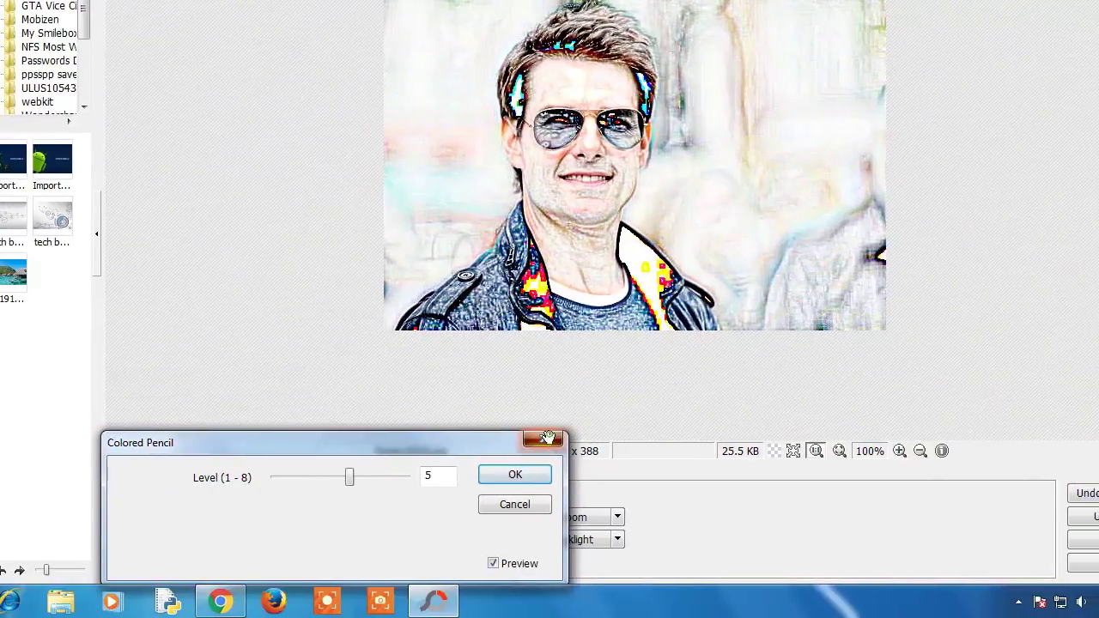
pyautogui.click(546, 438)
# Try Watercolor Pencil with the watercolor level lowered to 84, then discard it
pyautogui.click(523, 565)
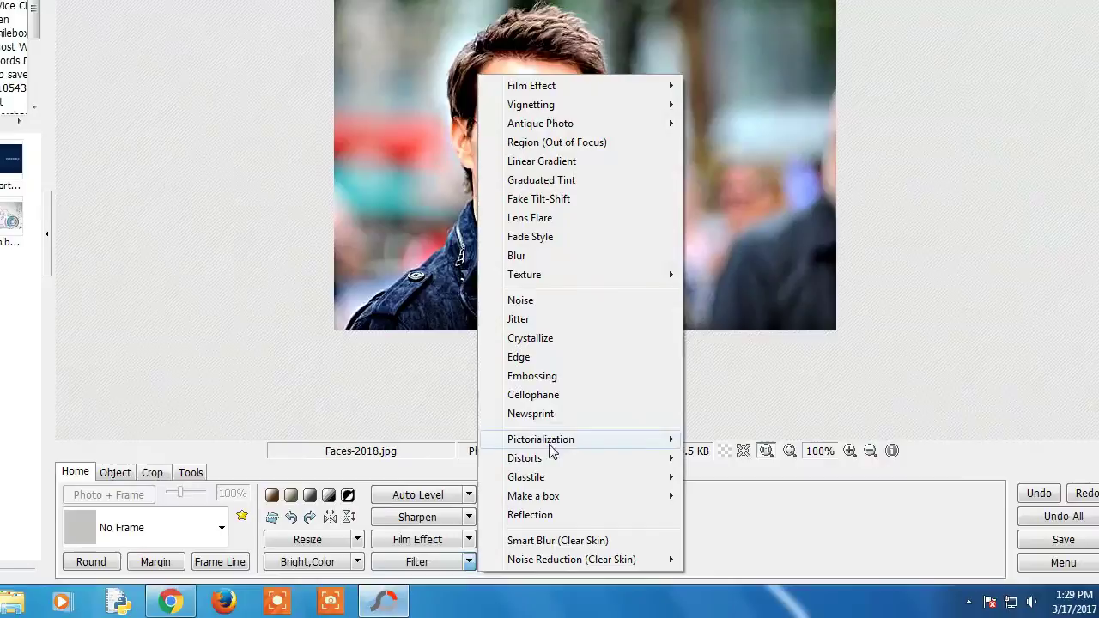
pyautogui.moveTo(601, 439)
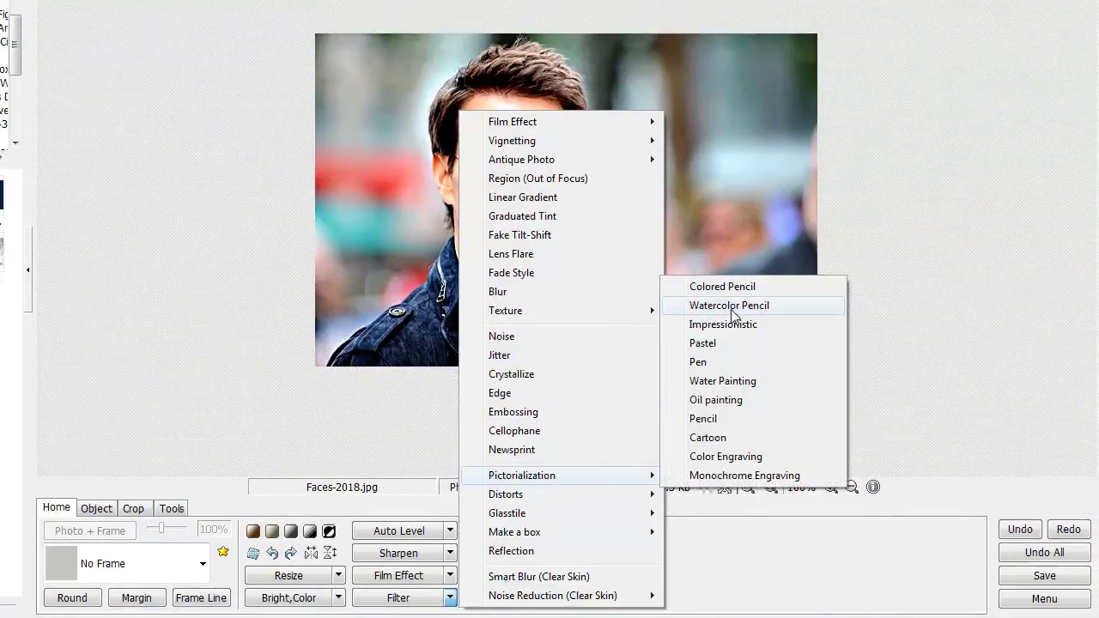
pyautogui.click(730, 306)
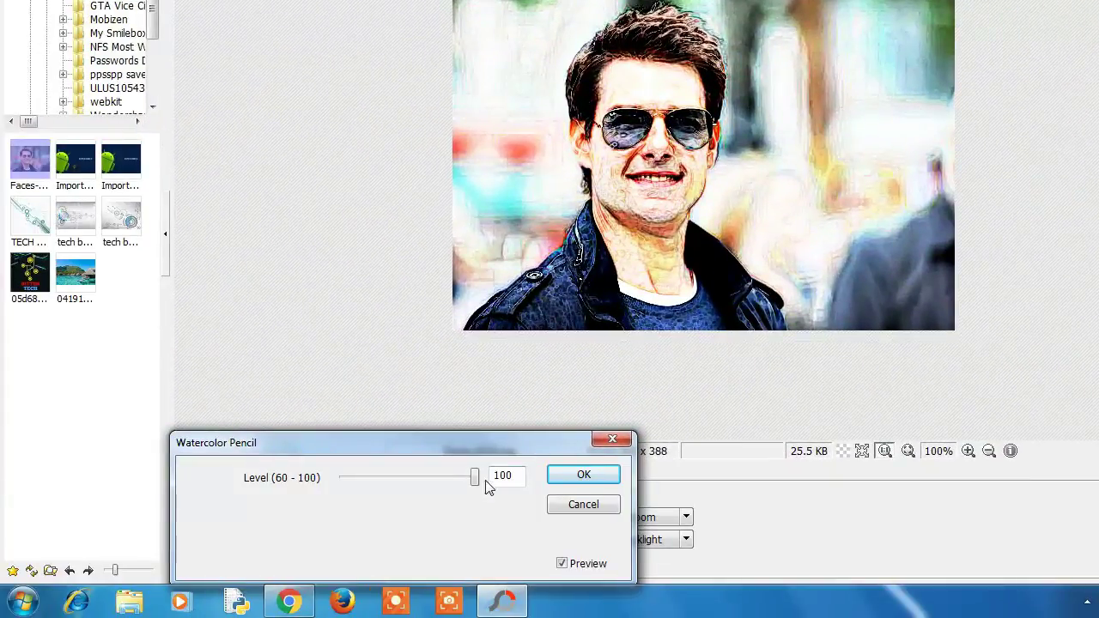
pyautogui.moveTo(473, 478); pyautogui.dragTo(358, 492)
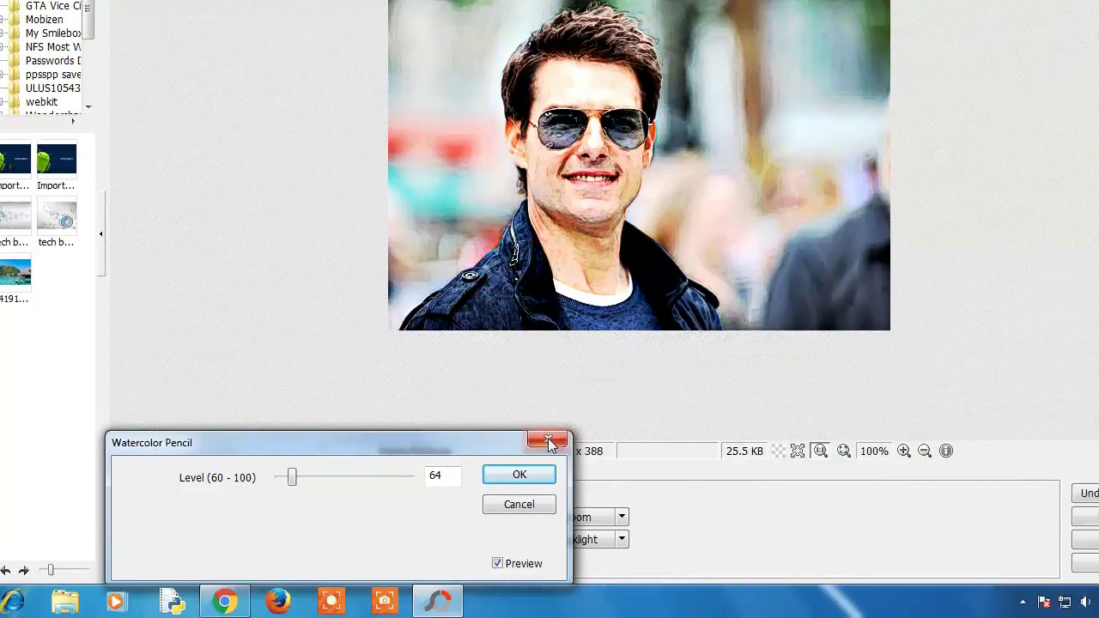
pyautogui.click(580, 520)
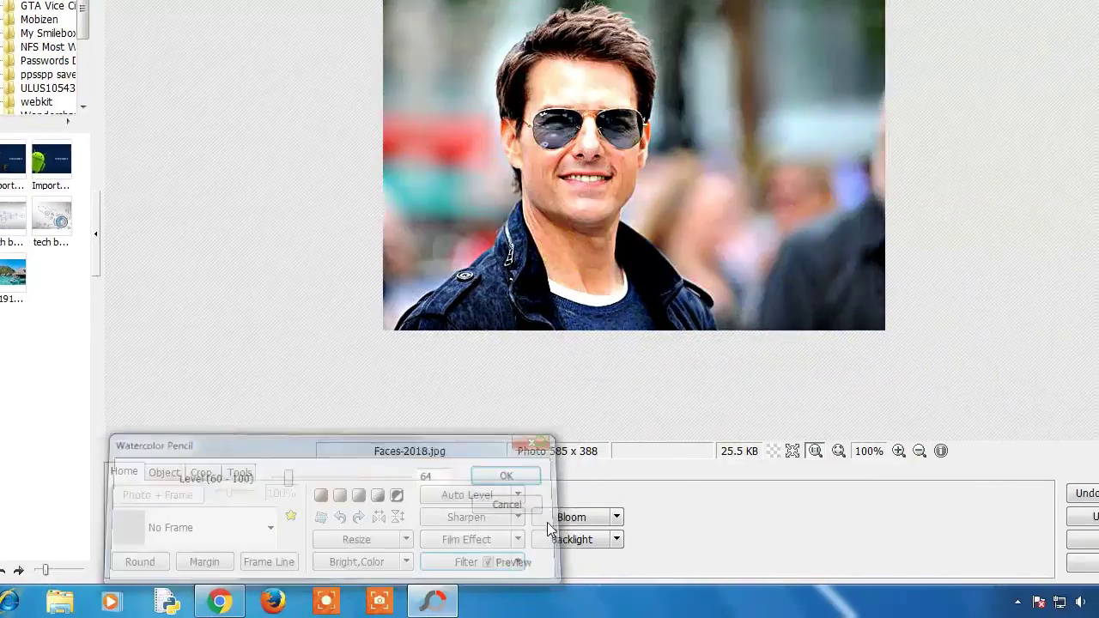
# Try the Pencil sketch filter at pen thickness 2, then cancel it
pyautogui.click(584, 577)
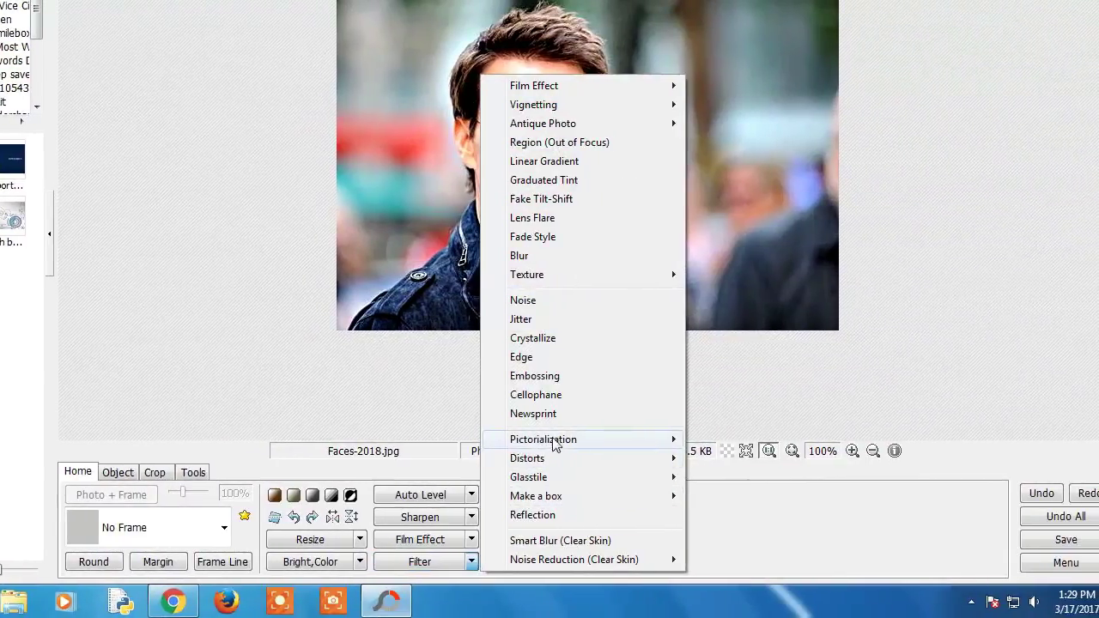
pyautogui.moveTo(757, 440)
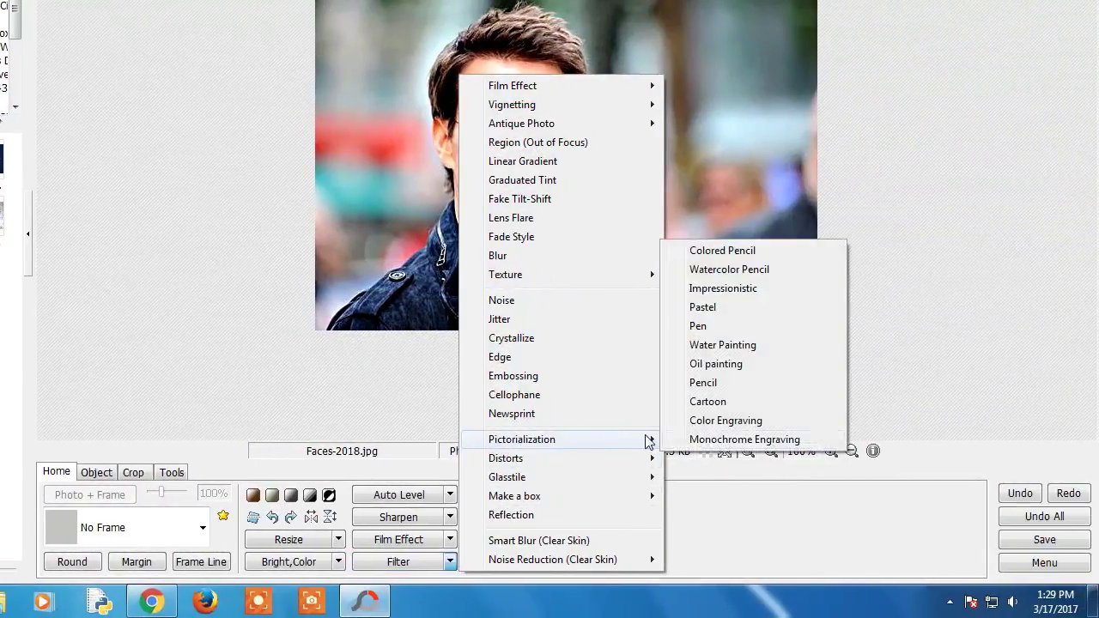
pyautogui.click(736, 383)
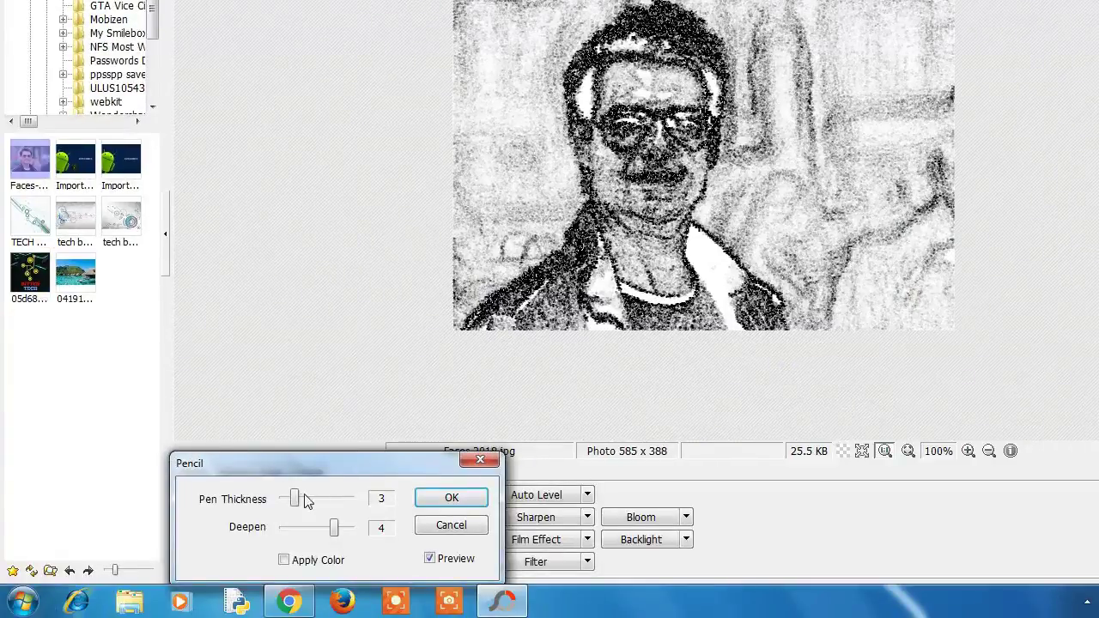
pyautogui.moveTo(315, 503); pyautogui.dragTo(242, 507)
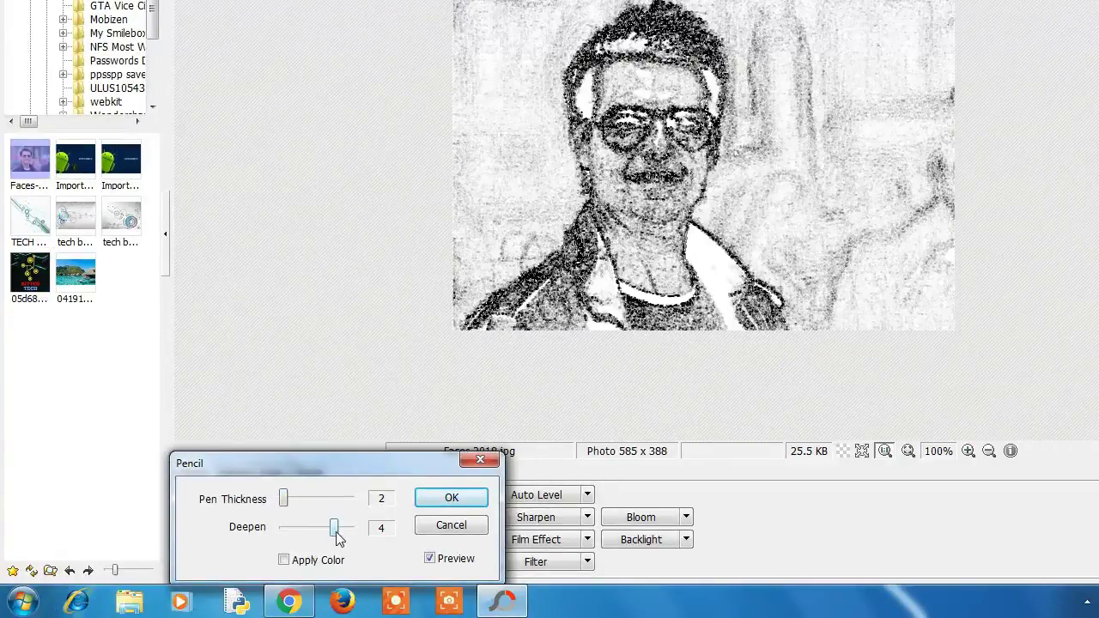
pyautogui.click(451, 524)
# Apply Monochrome Engraving and undo it, restoring the original colours
pyautogui.click(536, 561)
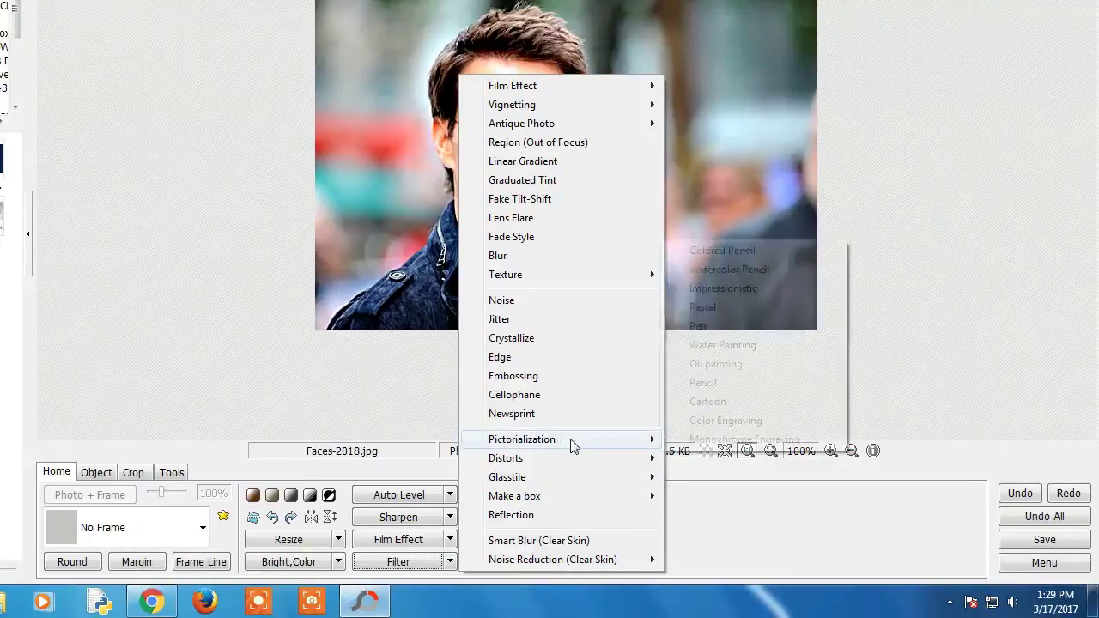
pyautogui.click(729, 441)
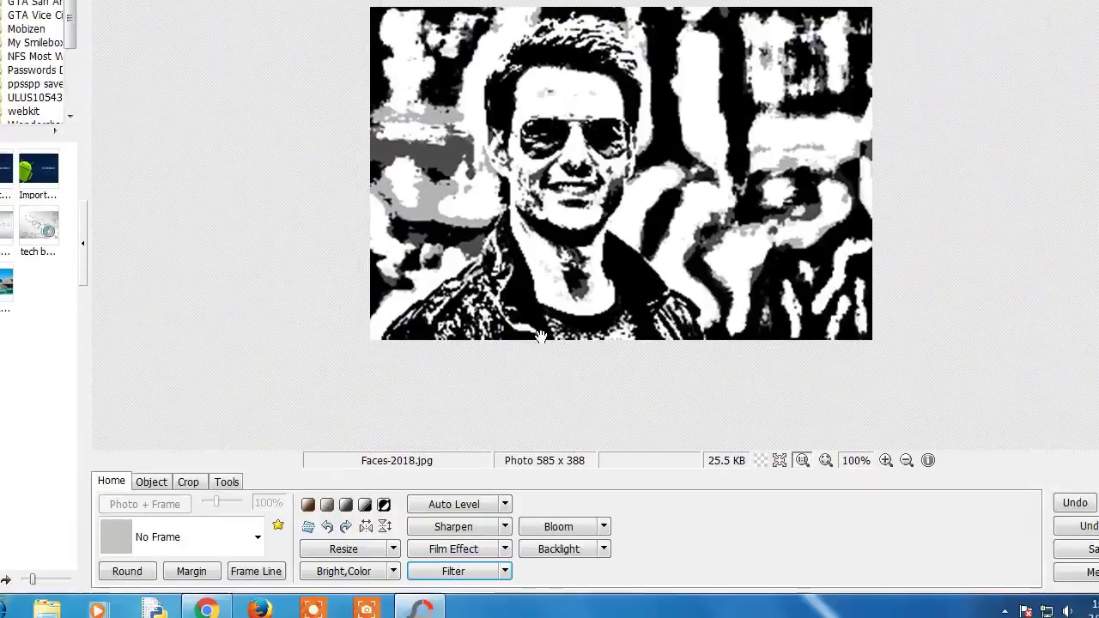
pyautogui.hotkey('ctrl', 'z')
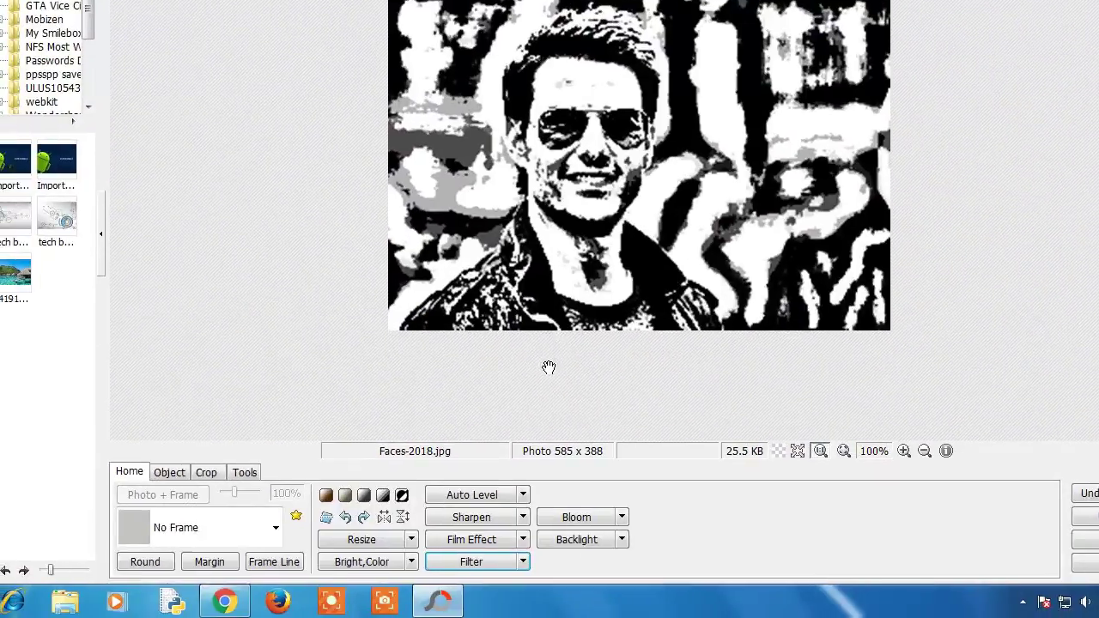
pyautogui.click(547, 561)
pyautogui.moveTo(670, 466)
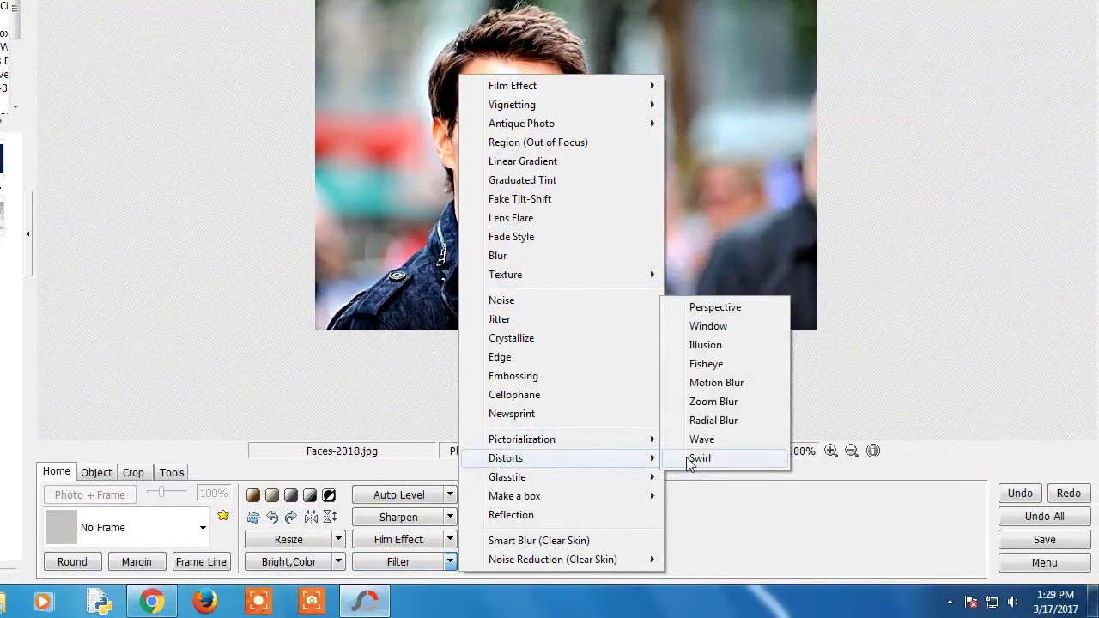
pyautogui.click(751, 319)
pyautogui.moveTo(444, 426); pyautogui.dragTo(361, 249)
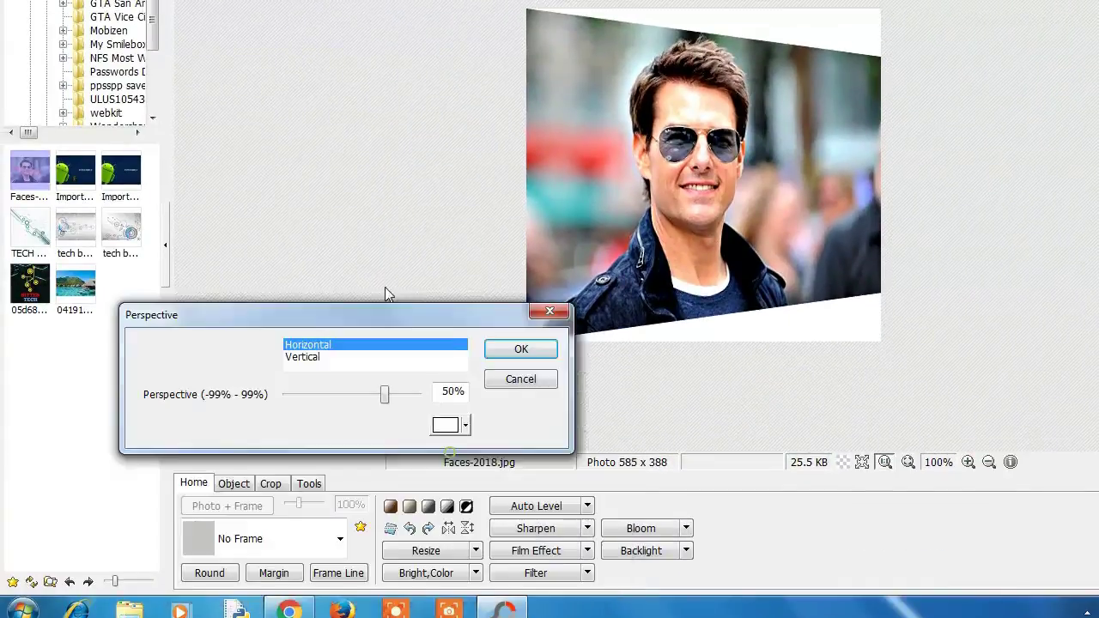
pyautogui.click(313, 318)
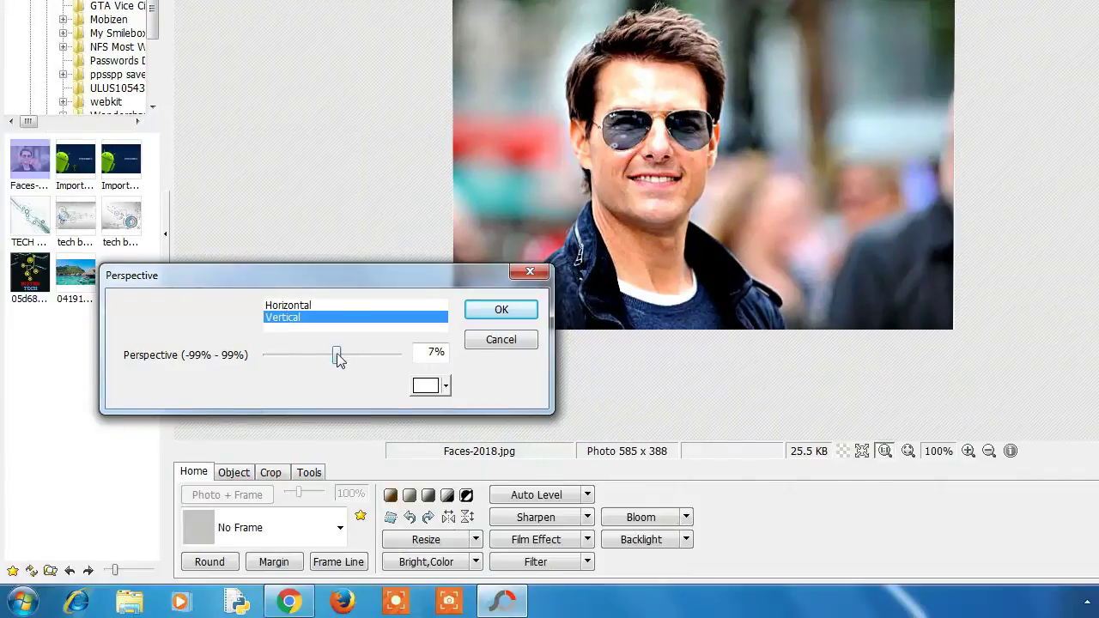
pyautogui.moveTo(309, 360)
pyautogui.mouseDown()
pyautogui.moveTo(295, 360)
pyautogui.moveTo(312, 354)
pyautogui.mouseUp()
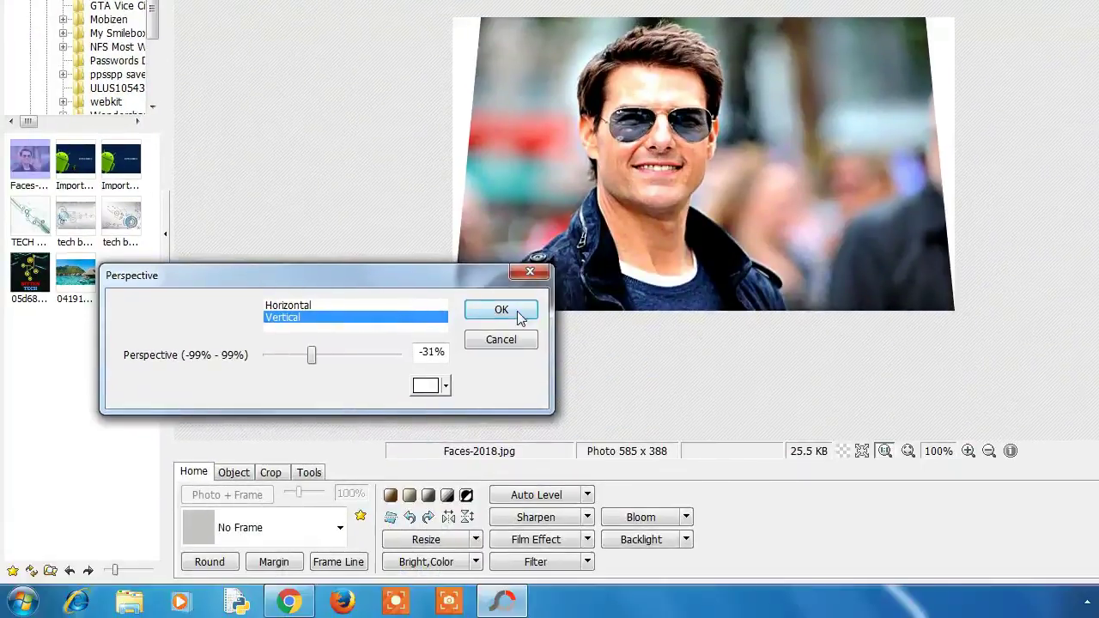
pyautogui.click(501, 310)
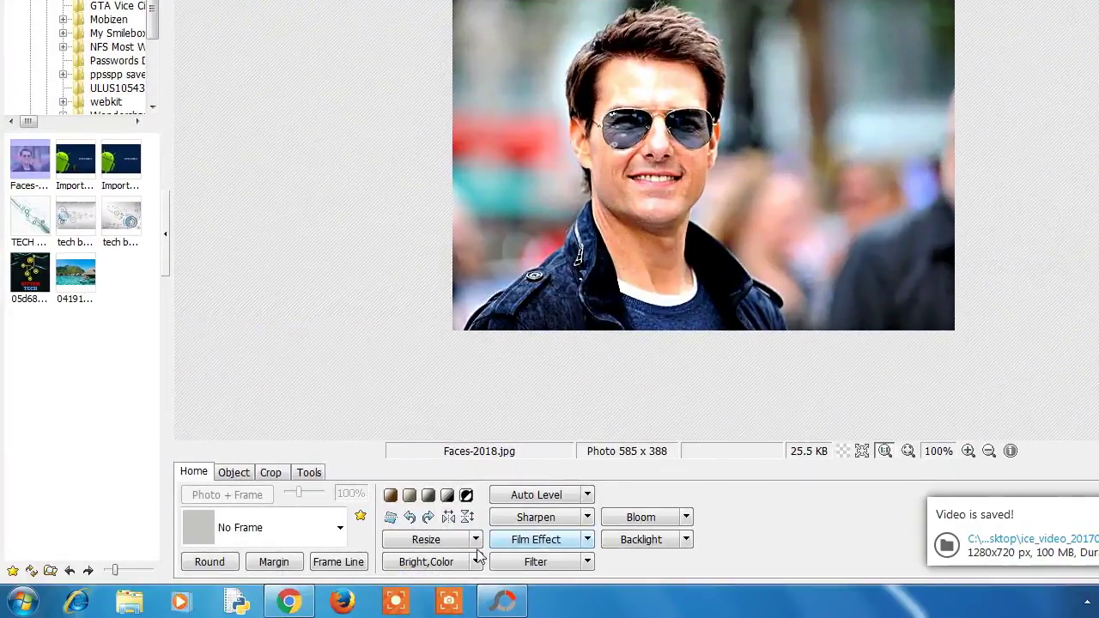
pyautogui.click(547, 564)
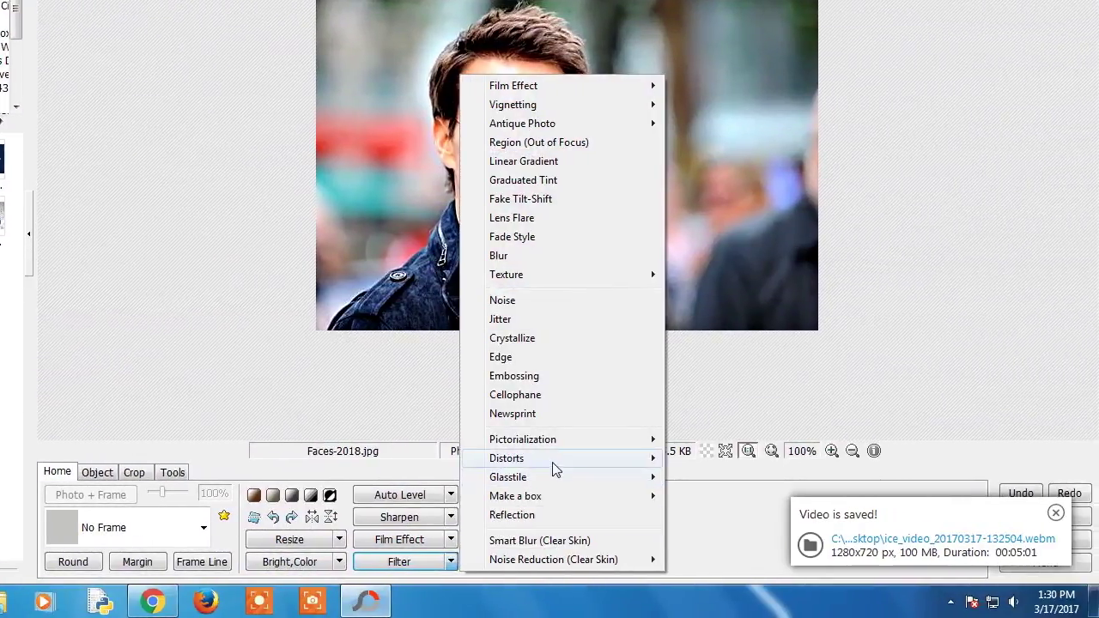
pyautogui.moveTo(763, 461)
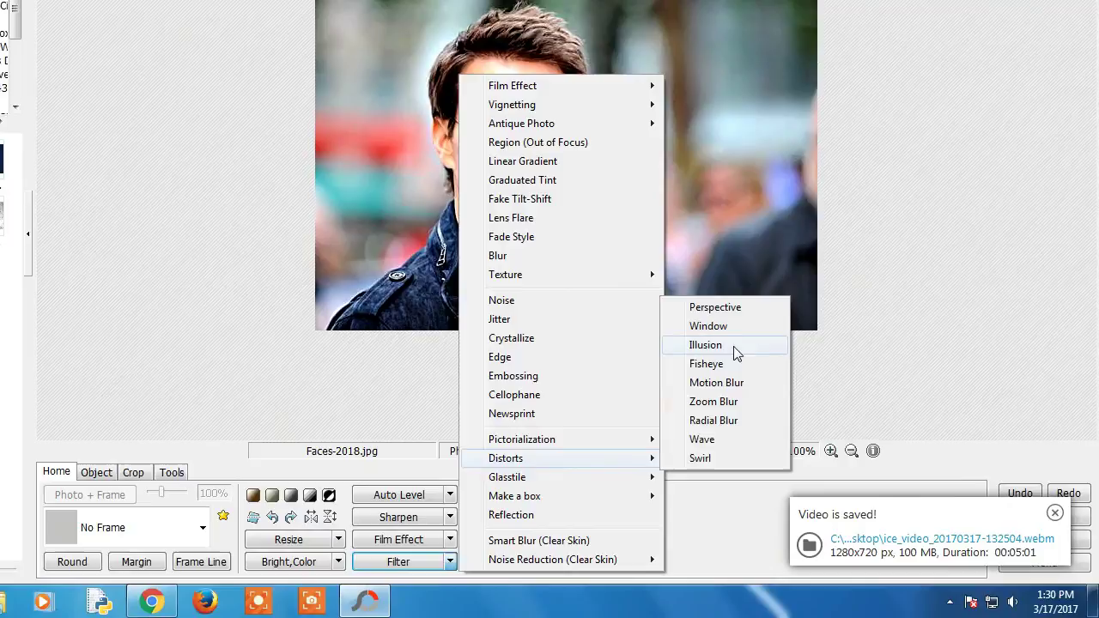
pyautogui.click(728, 402)
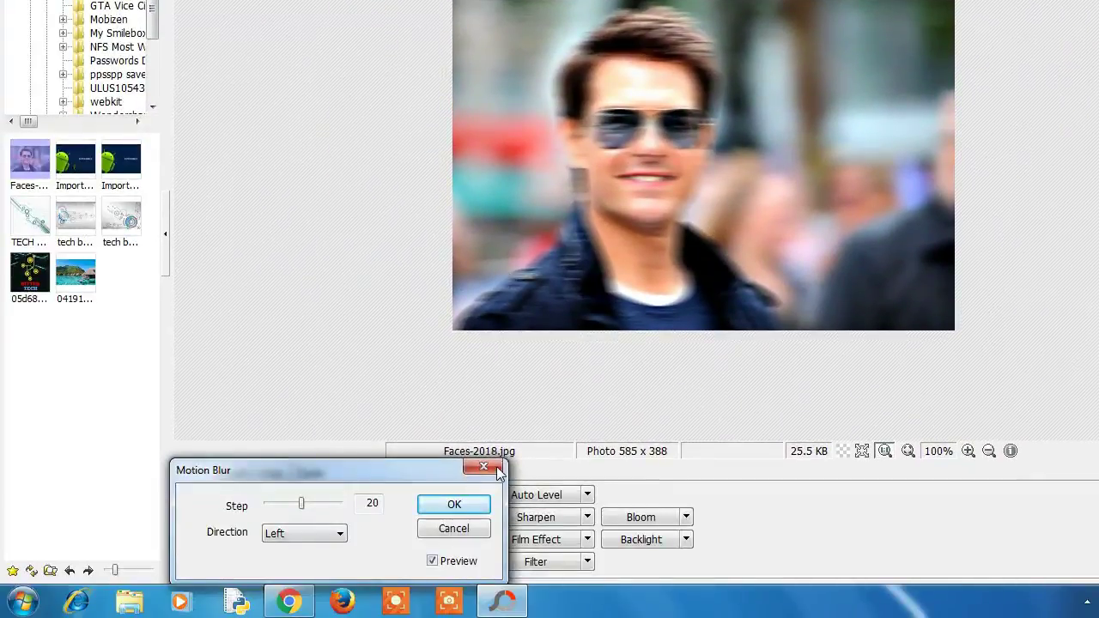
pyautogui.click(496, 470)
pyautogui.click(588, 561)
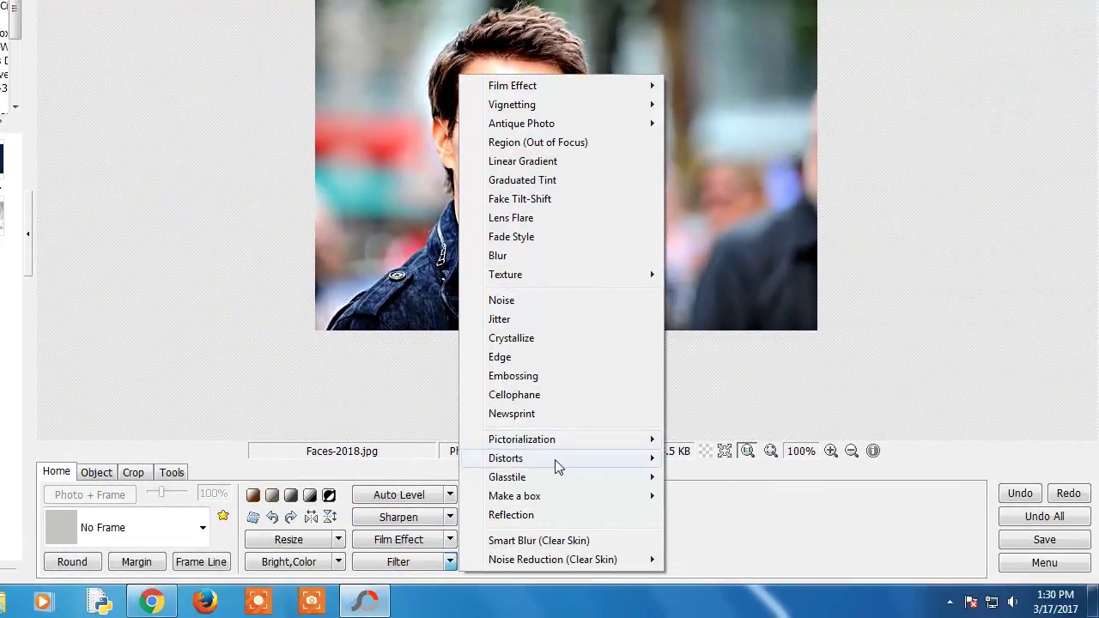
pyautogui.click(705, 346)
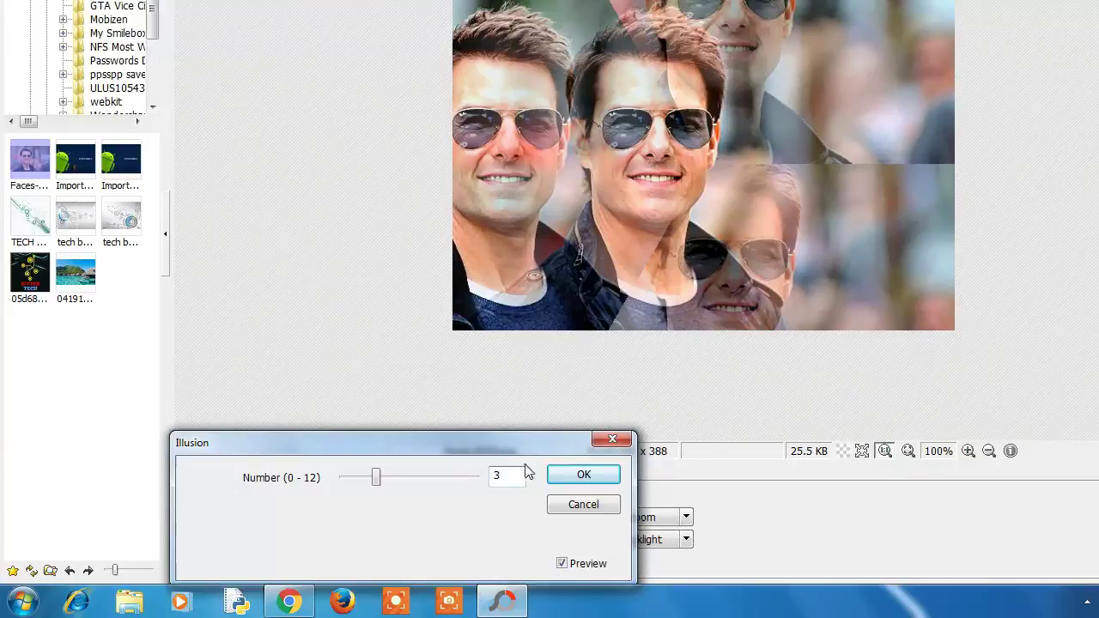
pyautogui.press('BackSpace')
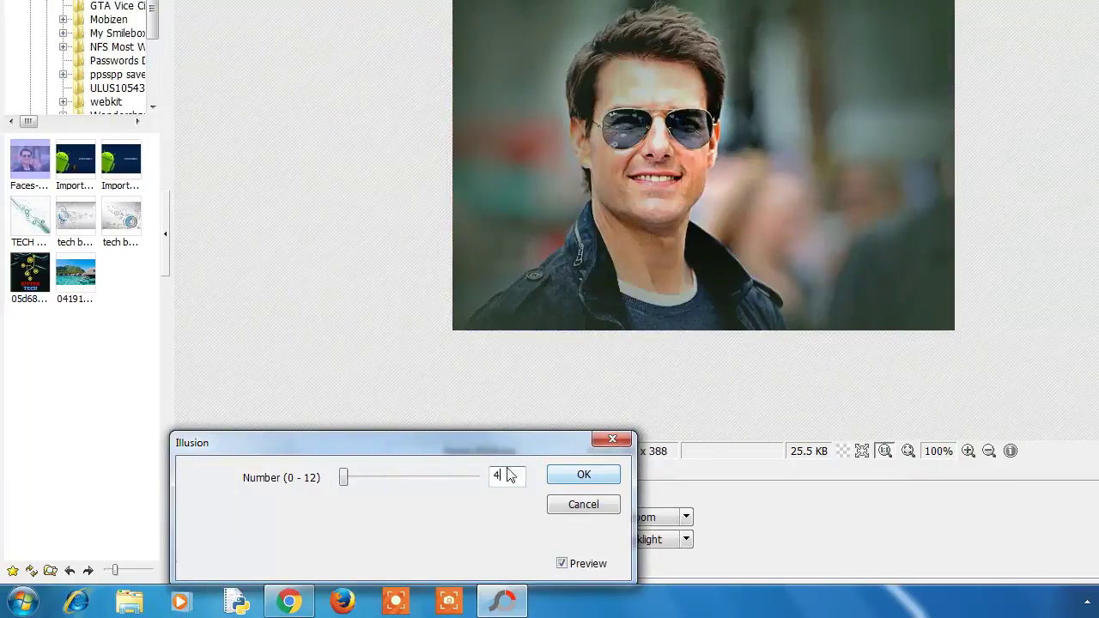
pyautogui.click(549, 475)
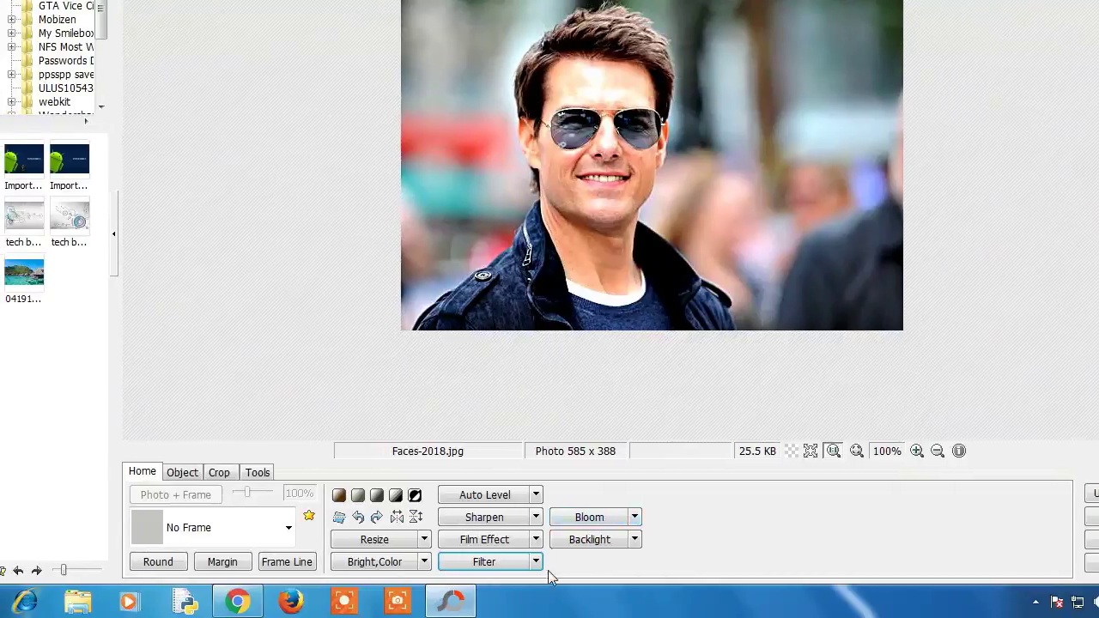
pyautogui.click(536, 563)
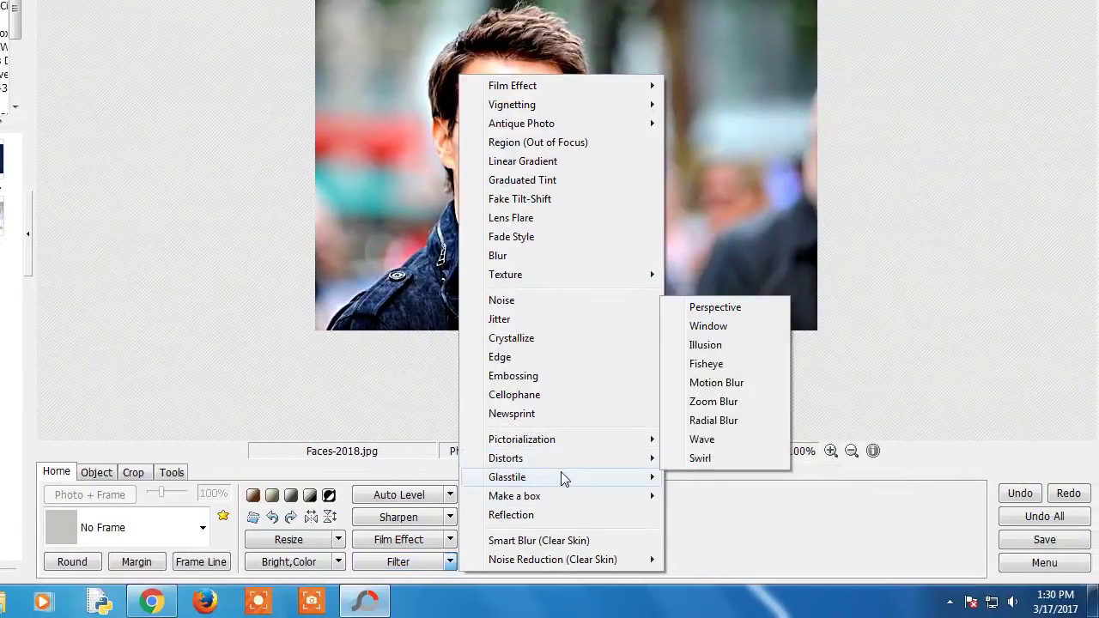
# Preview the Double-faced Glasstile filter with taller, wider strips, then cancel it
pyautogui.moveTo(560, 477)
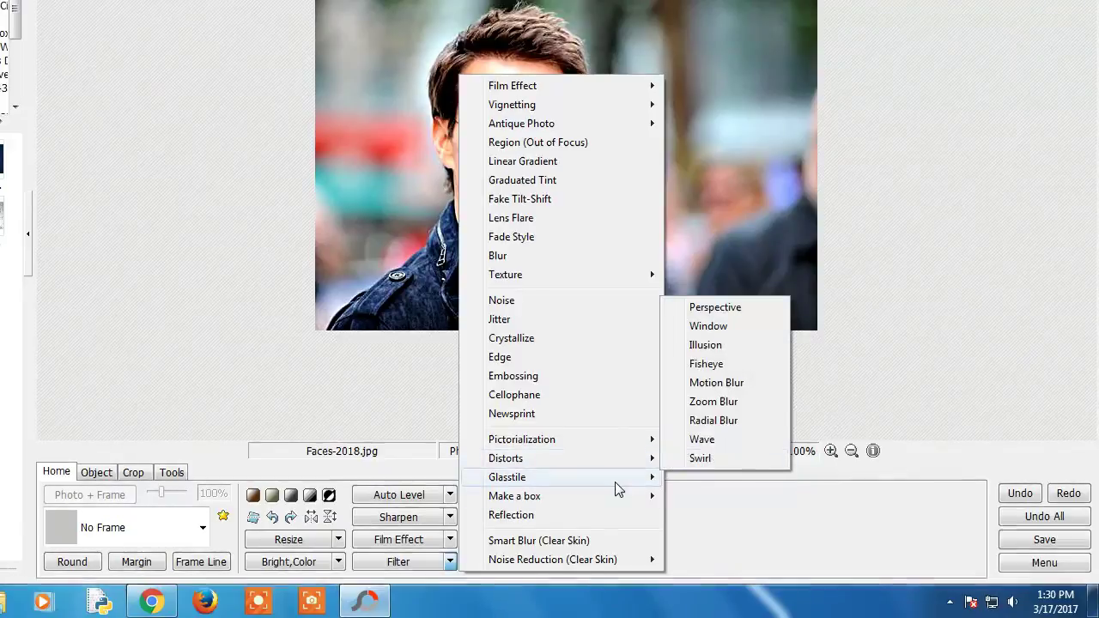
pyautogui.moveTo(617, 488)
pyautogui.click(721, 484)
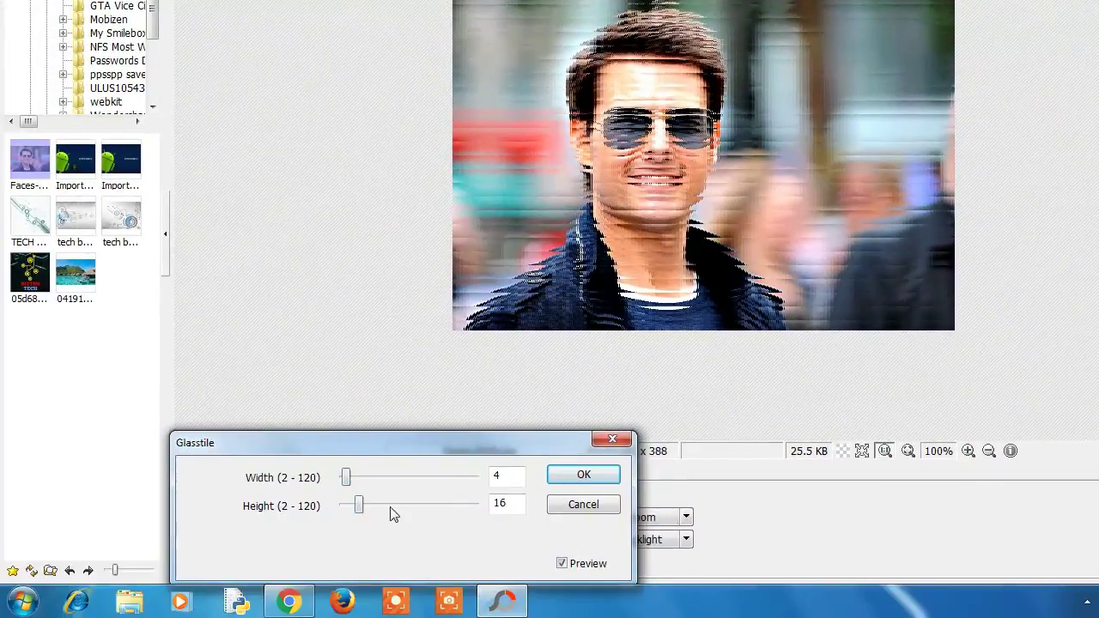
pyautogui.click(390, 507)
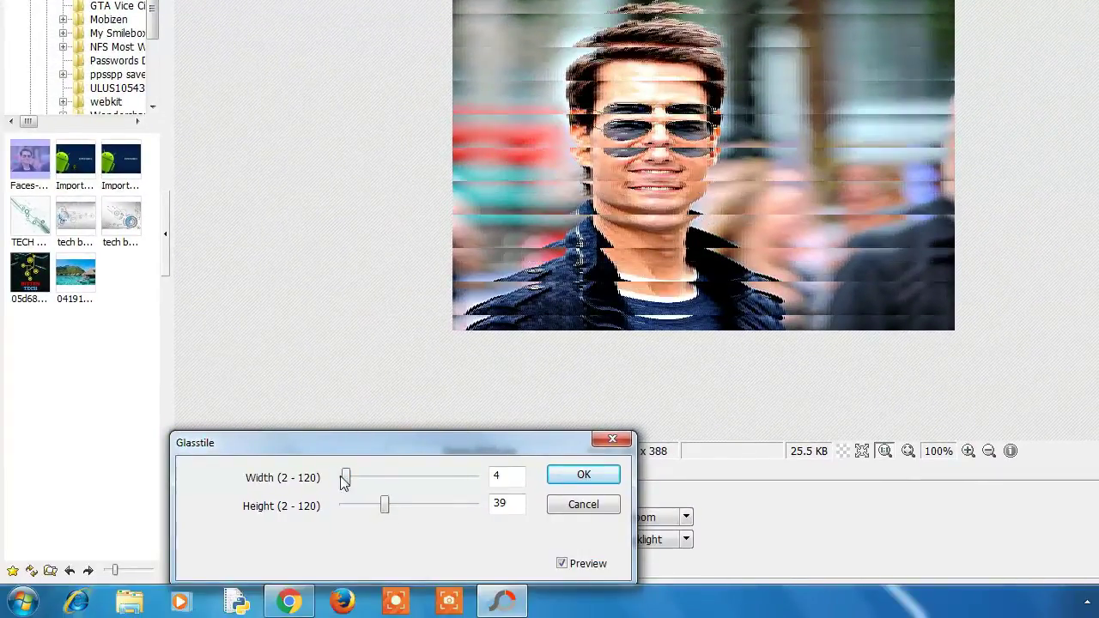
pyautogui.moveTo(345, 477); pyautogui.dragTo(396, 477)
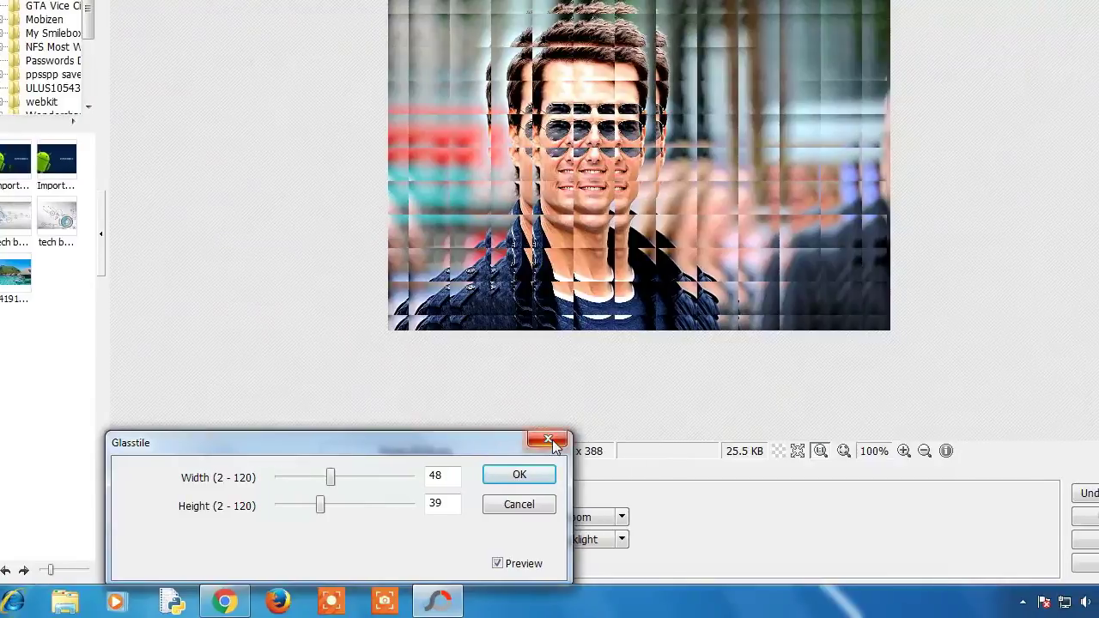
pyautogui.click(548, 441)
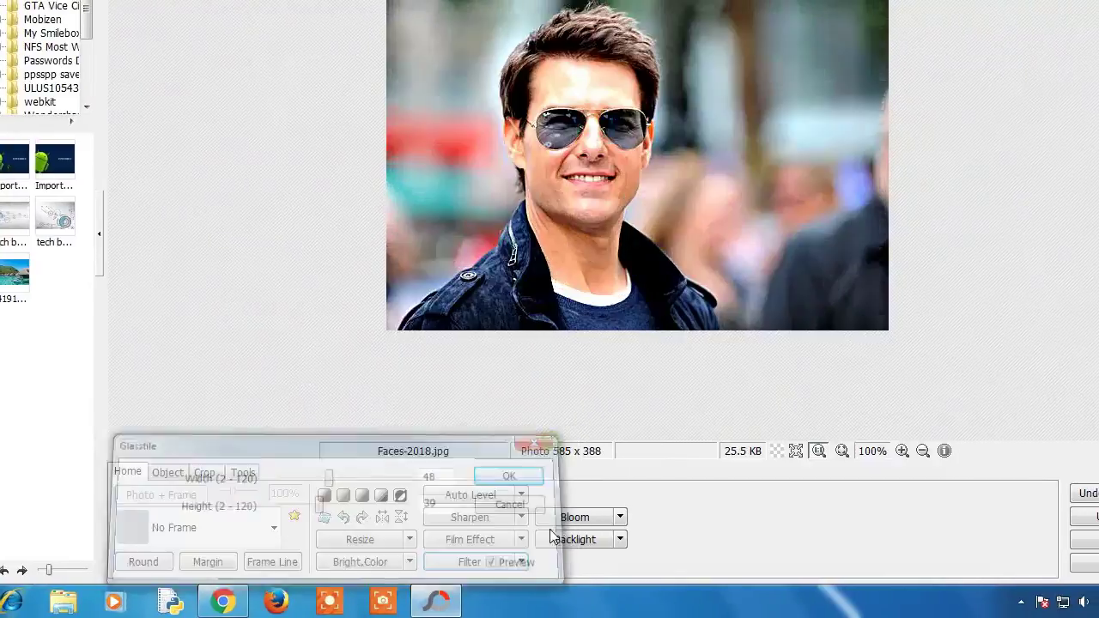
# Apply Make a box with 'The box that shows the right side'
pyautogui.click(522, 562)
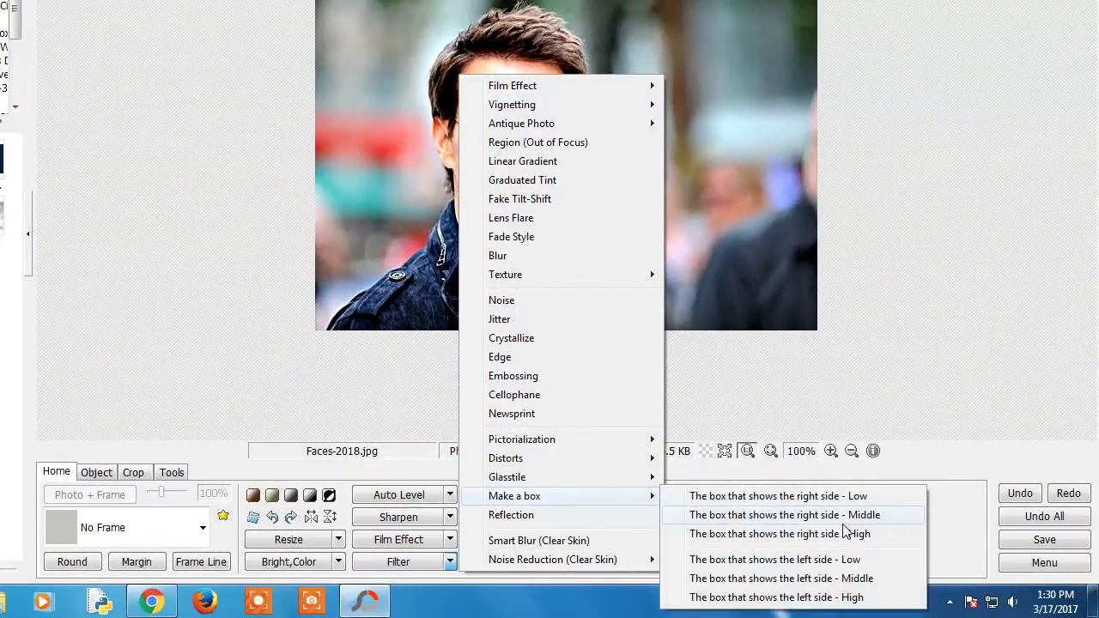
pyautogui.click(888, 517)
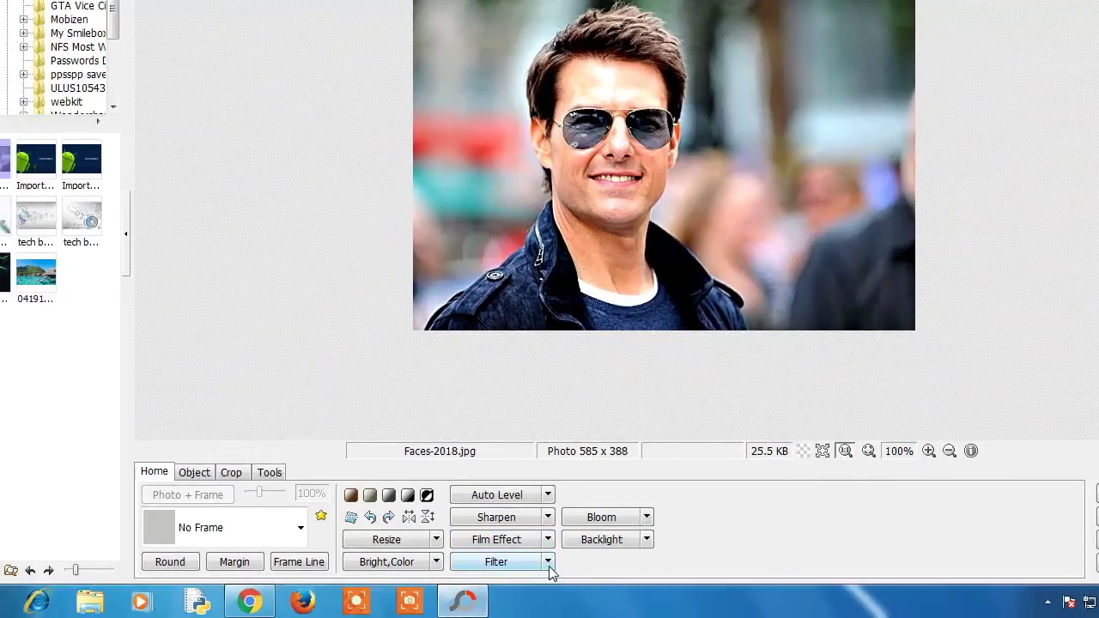
pyautogui.click(547, 562)
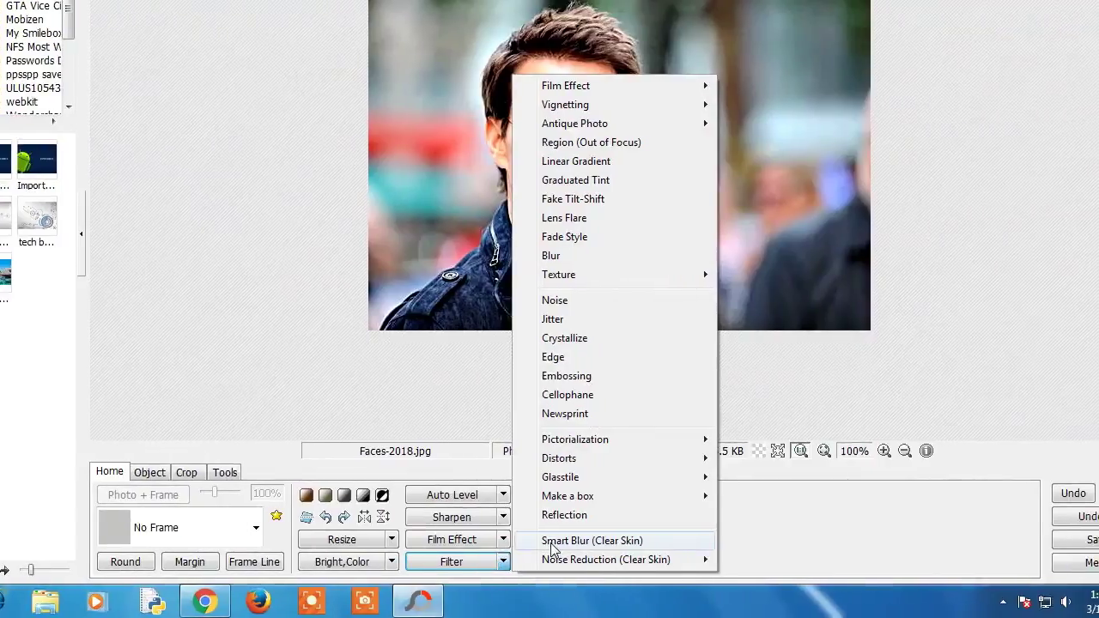
# Insert the BITTEN TECH logo image onto the photo, accepting its default opacity and position
pyautogui.click(614, 529)
pyautogui.click(232, 473)
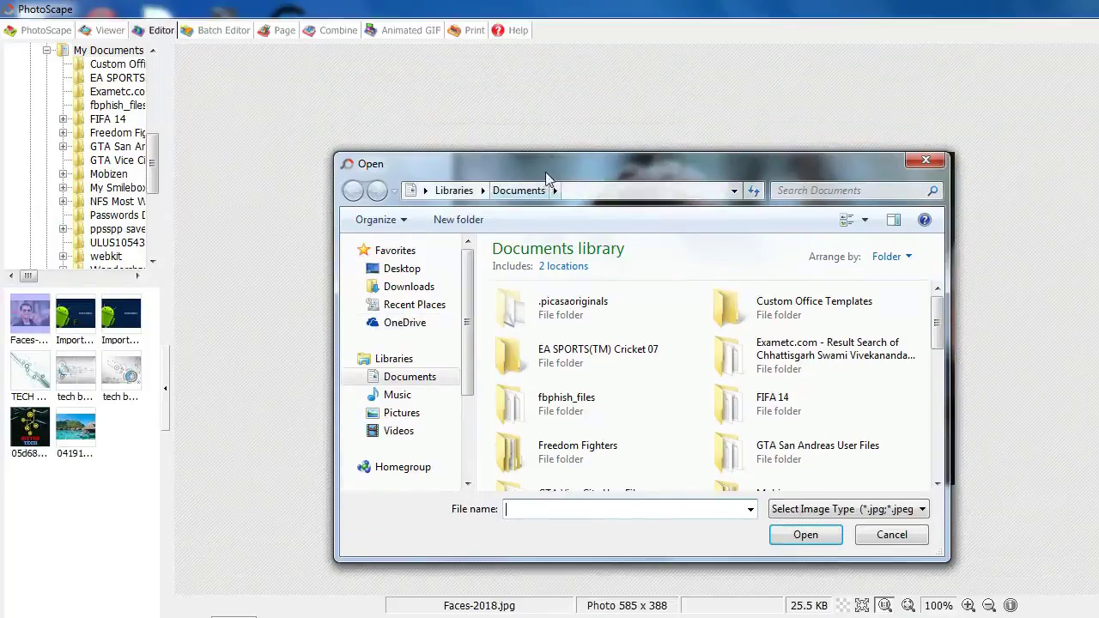
pyautogui.moveTo(546, 177); pyautogui.dragTo(142, 172)
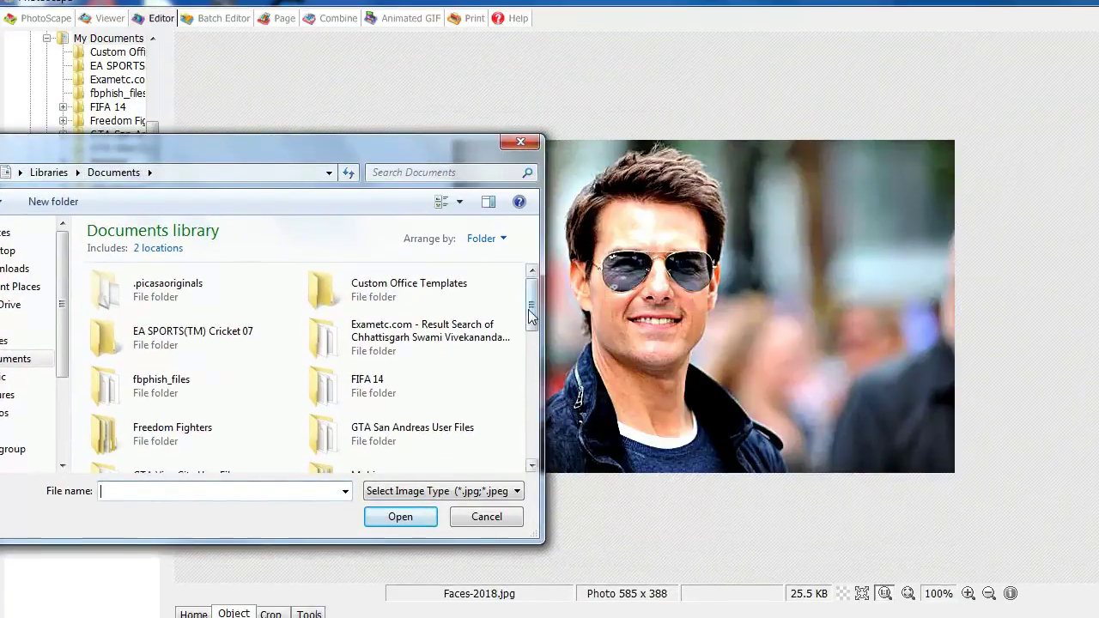
pyautogui.moveTo(532, 314); pyautogui.dragTo(529, 443)
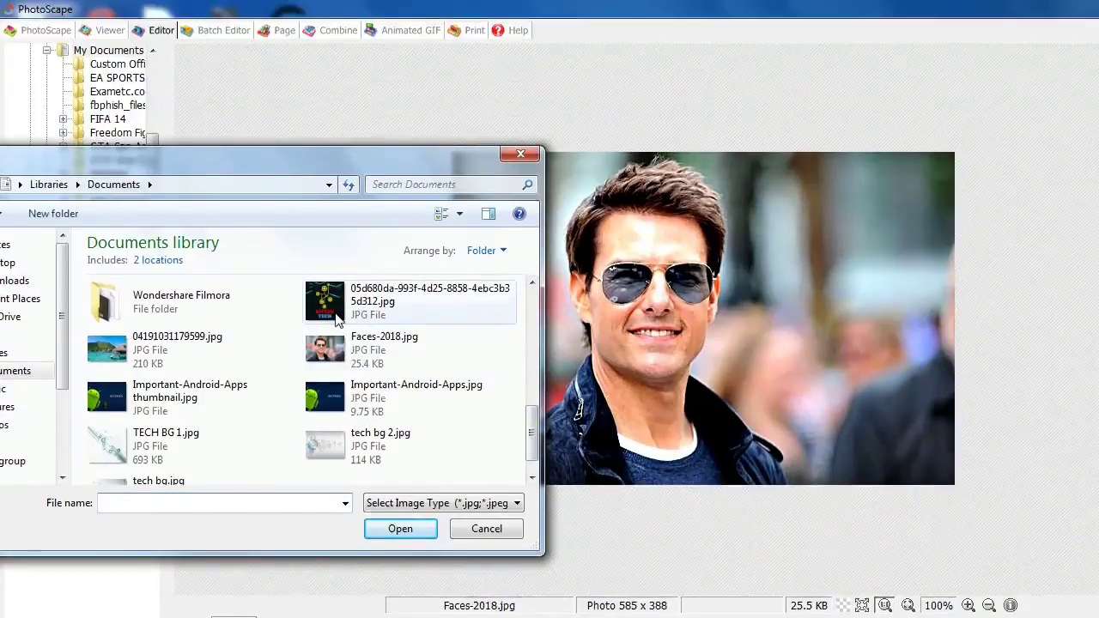
pyautogui.click(399, 192)
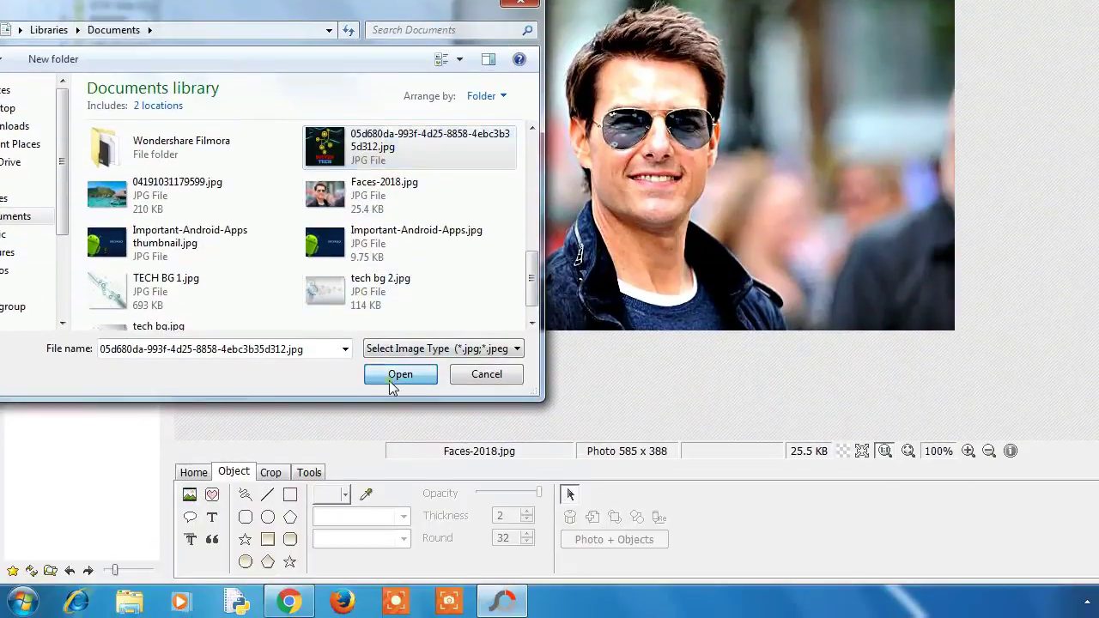
pyautogui.click(398, 525)
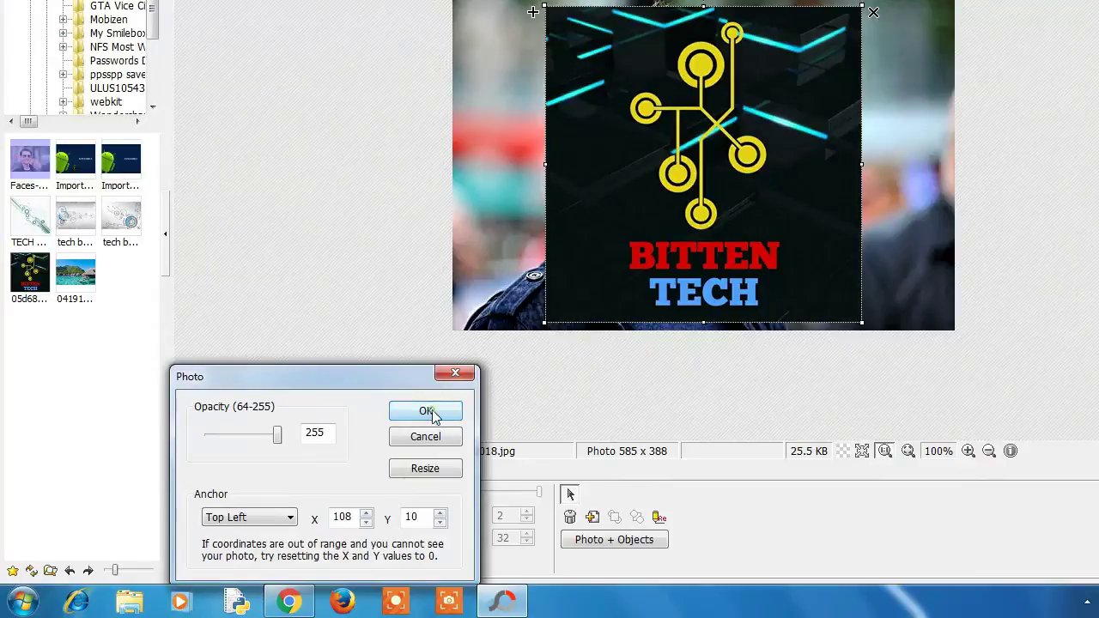
pyautogui.click(427, 412)
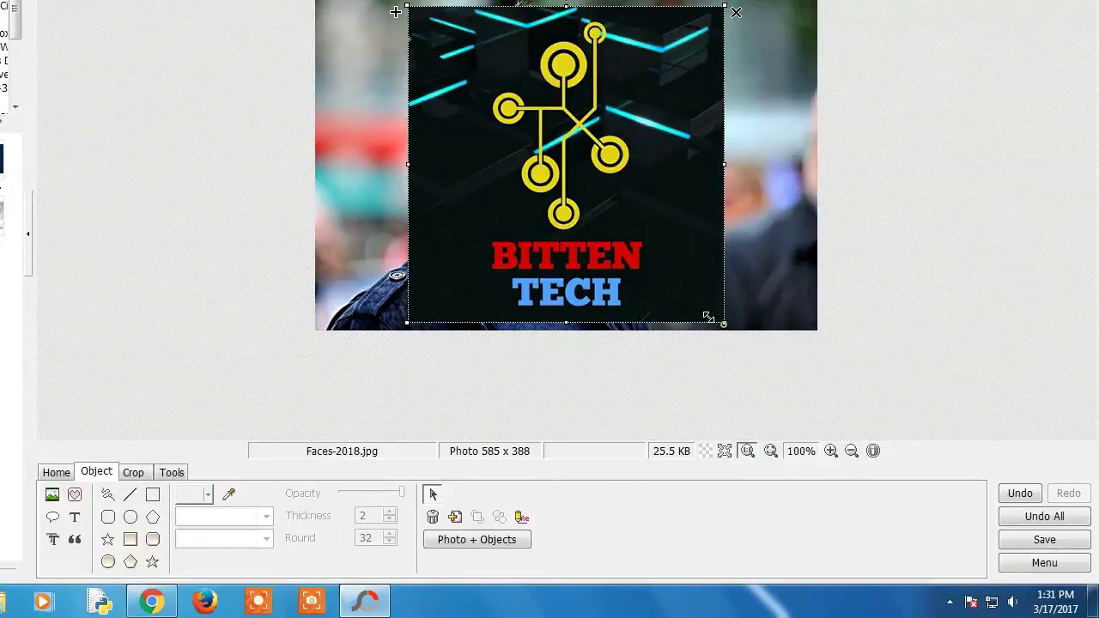
# Shrink the logo and place it in the photo's top-right corner
pyautogui.moveTo(708, 318); pyautogui.dragTo(557, 146)
pyautogui.moveTo(479, 99); pyautogui.dragTo(691, 106)
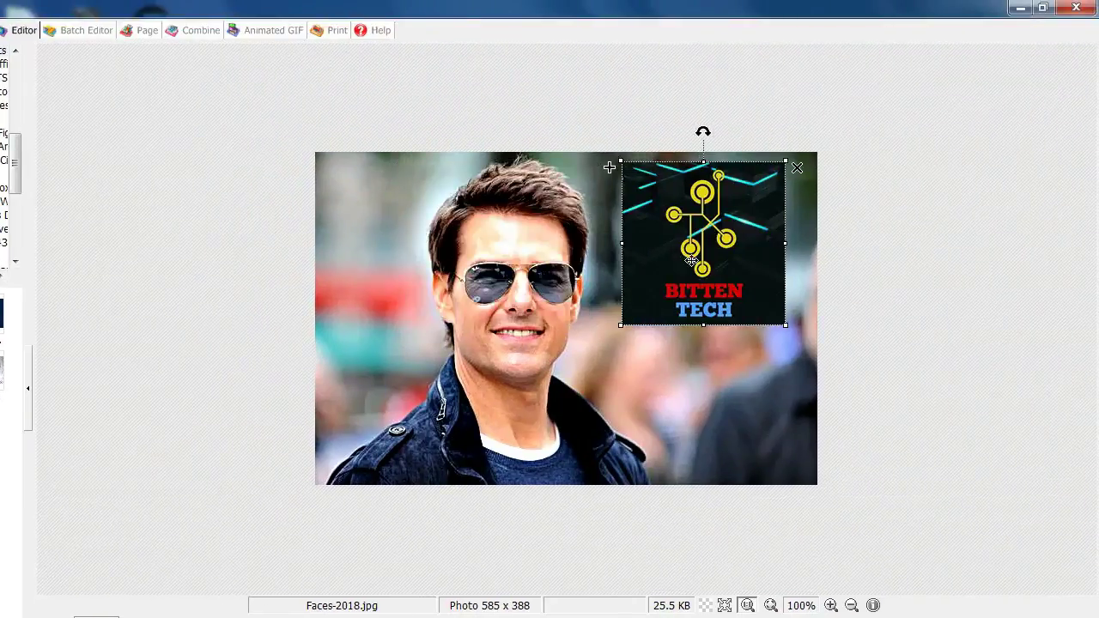
pyautogui.moveTo(691, 260); pyautogui.dragTo(709, 263)
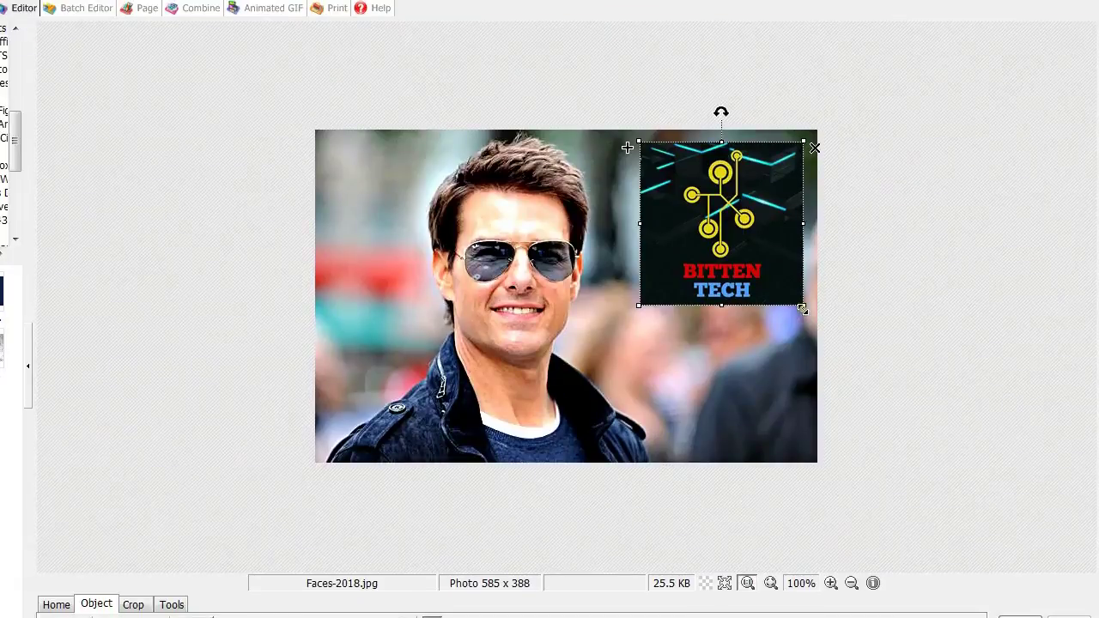
pyautogui.moveTo(802, 309); pyautogui.dragTo(736, 250)
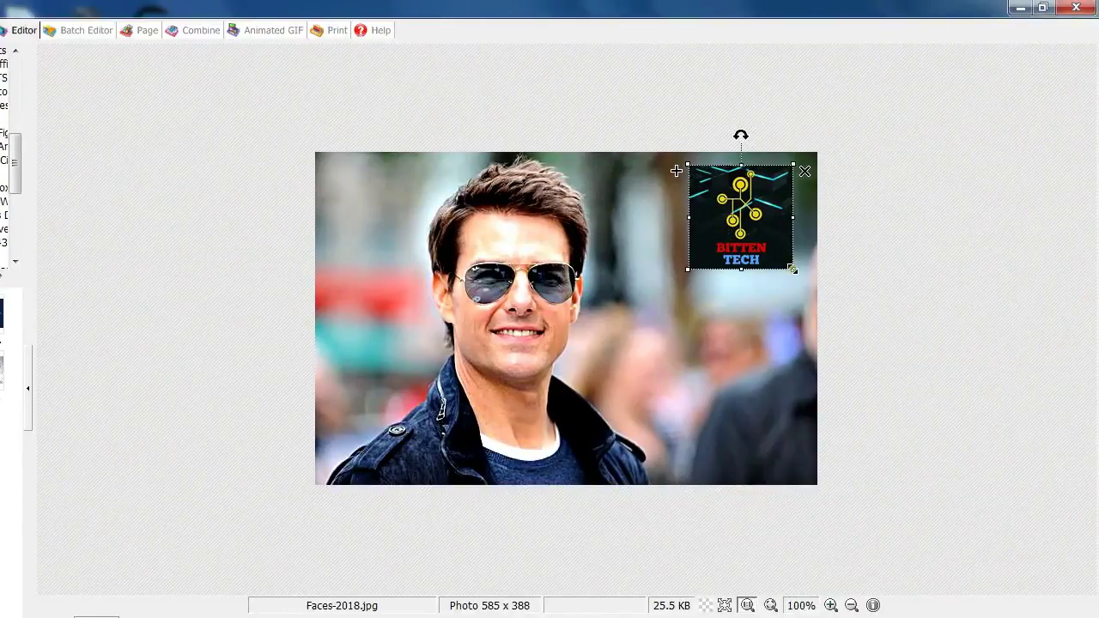
pyautogui.moveTo(792, 269); pyautogui.dragTo(765, 244)
pyautogui.moveTo(743, 208); pyautogui.dragTo(764, 202)
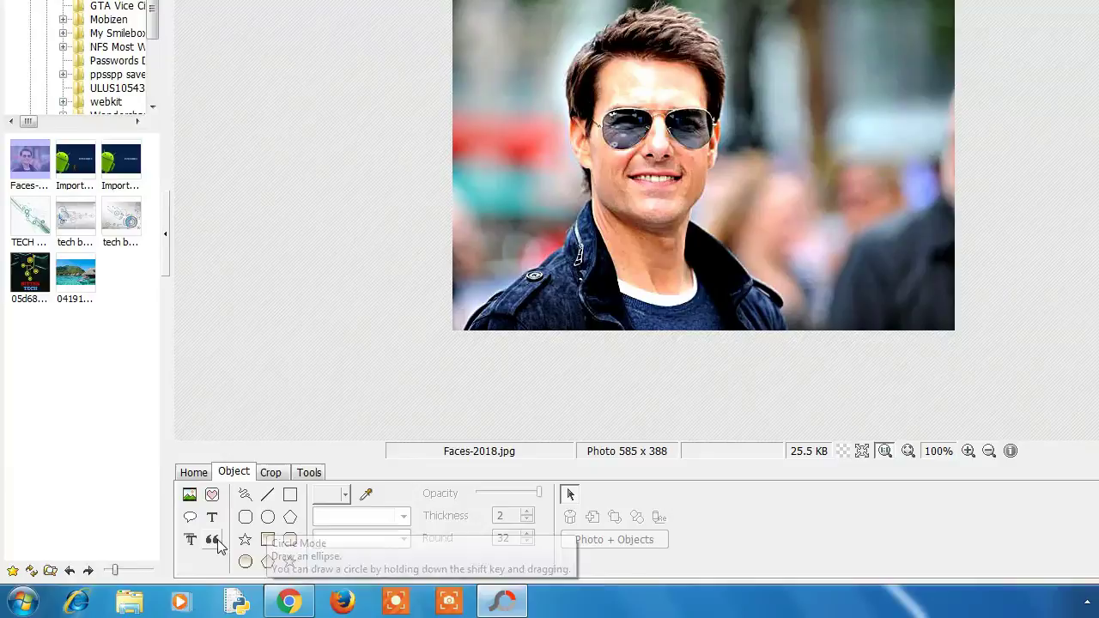
# Pixelate the eyes with Mosaic - Middle from the Tools tab, then undo it
pyautogui.click(270, 473)
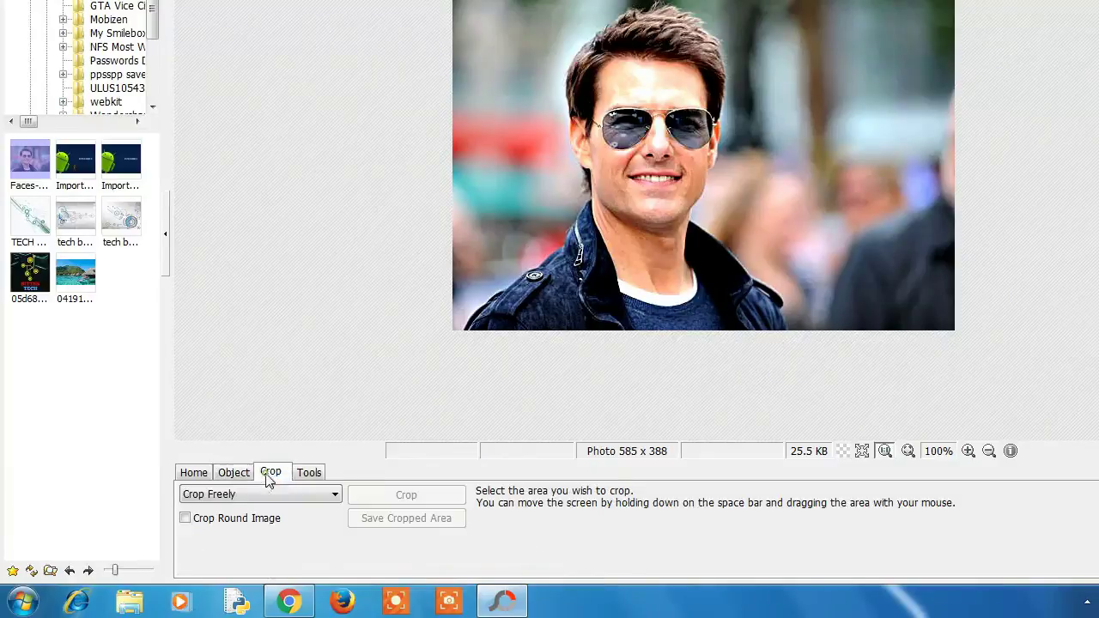
pyautogui.click(309, 473)
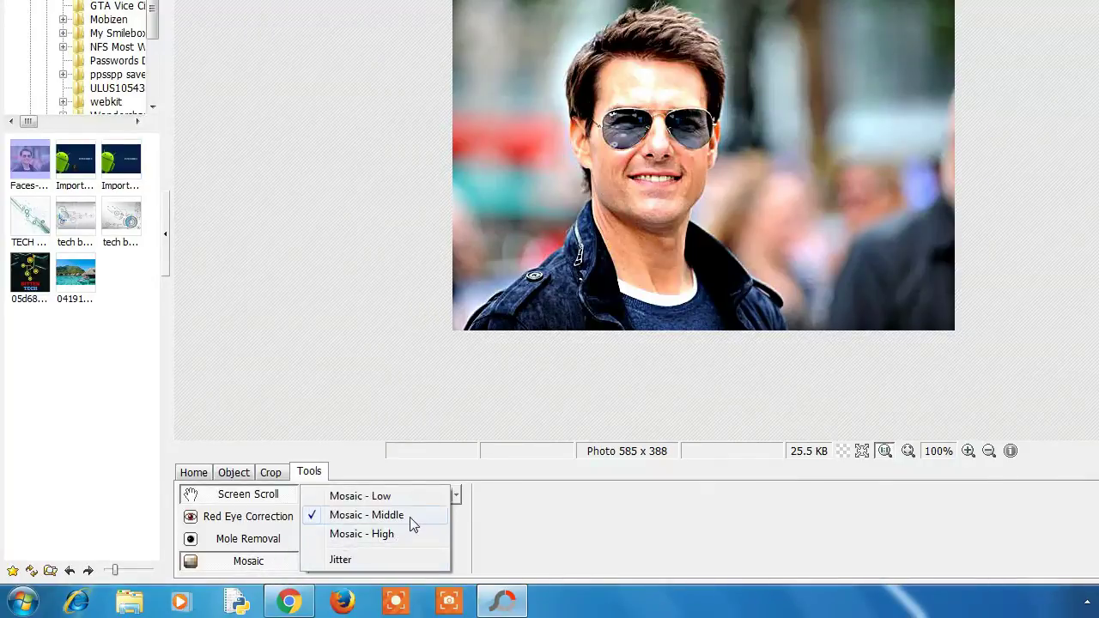
pyautogui.click(410, 524)
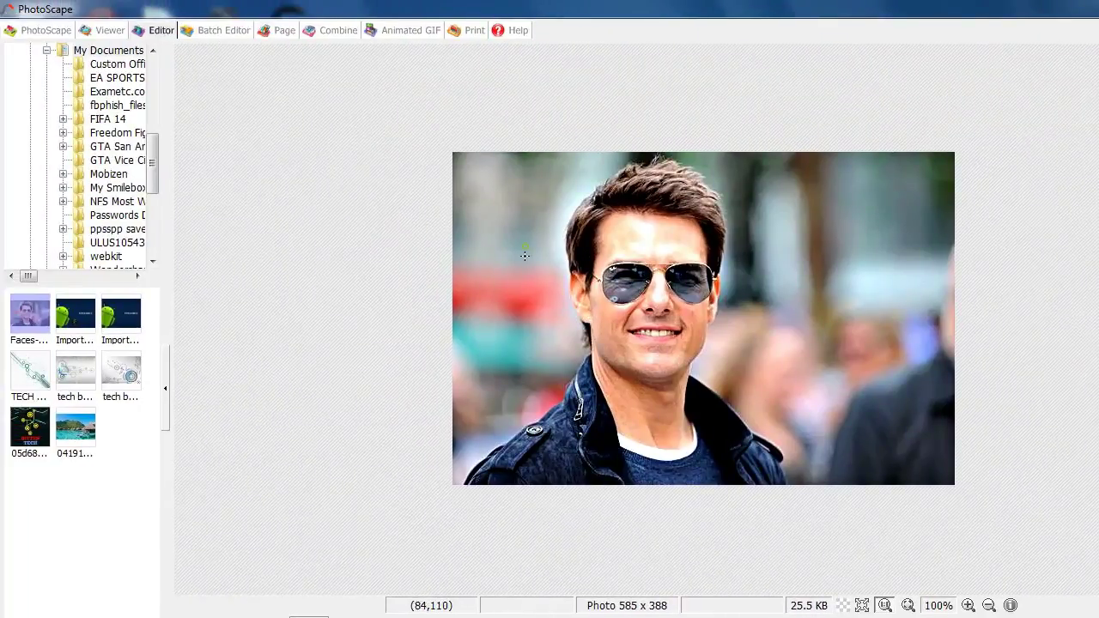
pyautogui.moveTo(525, 255); pyautogui.dragTo(800, 315)
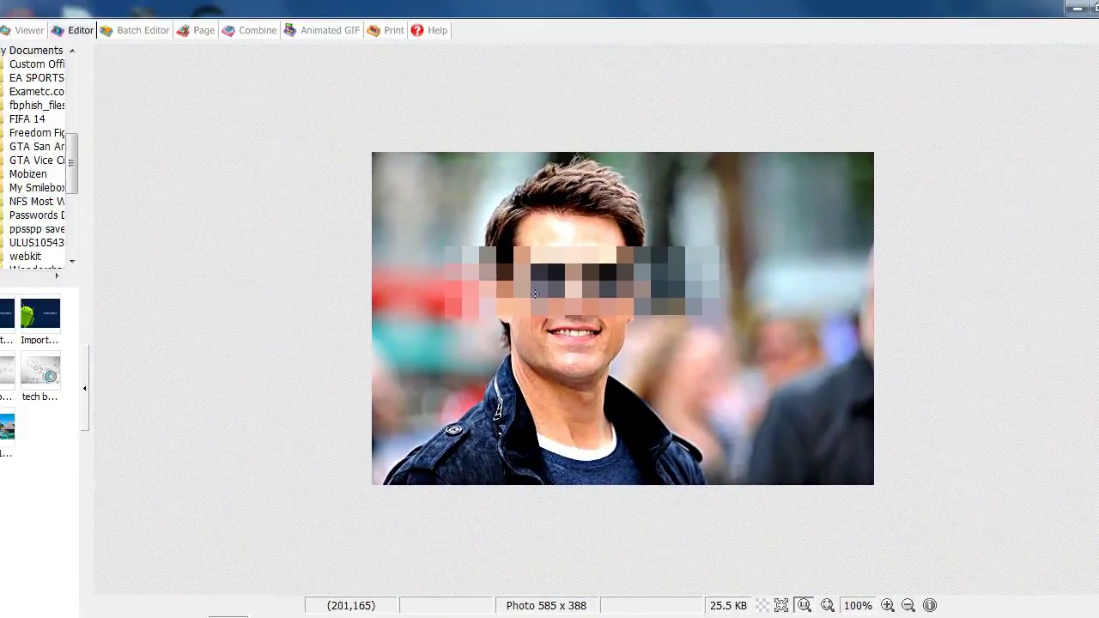
pyautogui.hotkey('ctrl', 'z')
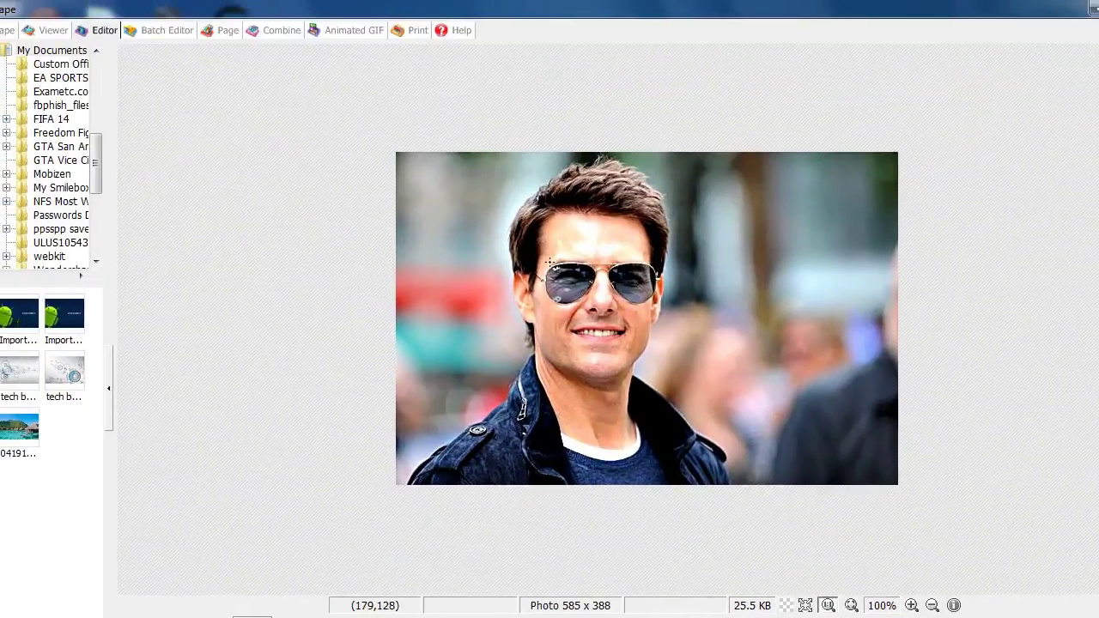
# Paint red strokes right of the face, undoing a 'TC' attempt and leaving a vertical stroke
pyautogui.moveTo(605, 106); pyautogui.dragTo(645, 152)
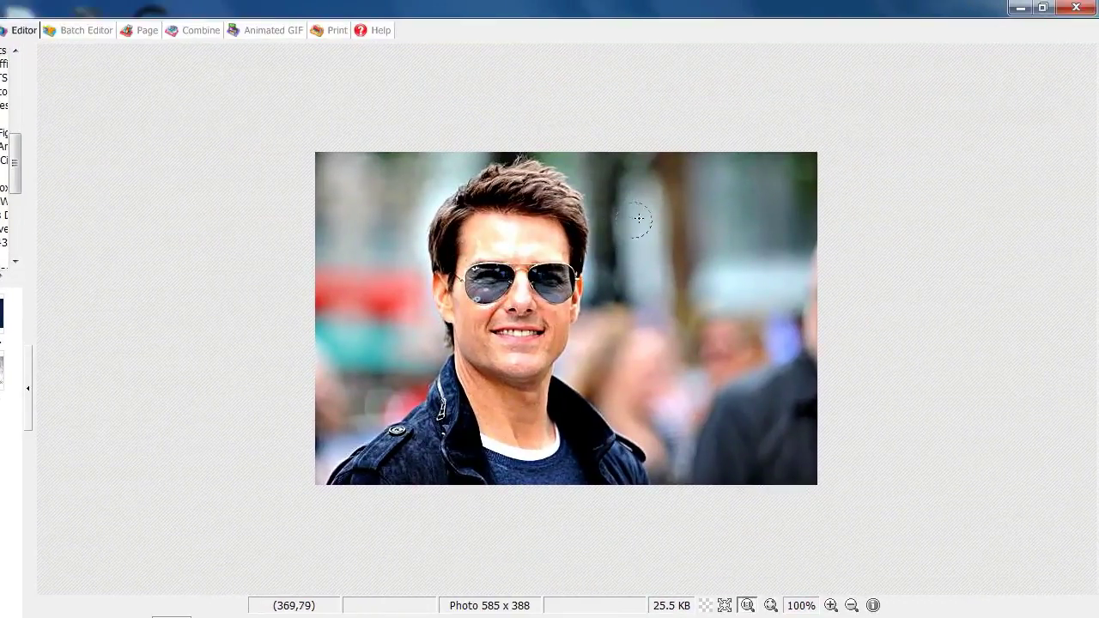
pyautogui.moveTo(673, 214)
pyautogui.mouseDown()
pyautogui.moveTo(692, 344)
pyautogui.moveTo(773, 223)
pyautogui.moveTo(717, 459)
pyautogui.mouseUp()
pyautogui.moveTo(688, 237); pyautogui.dragTo(691, 393)
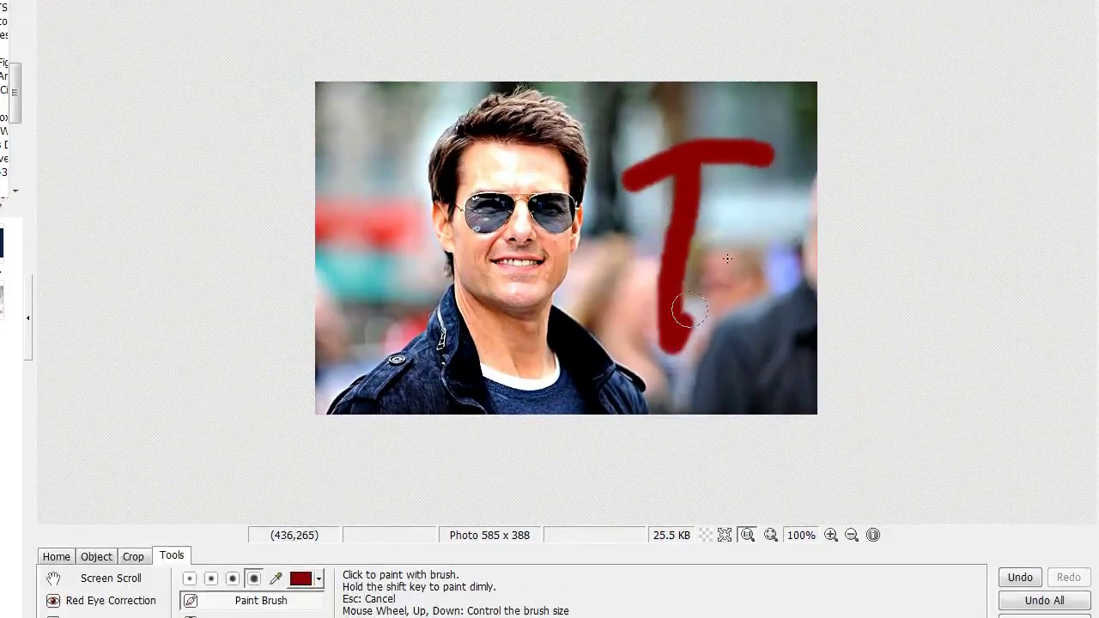
pyautogui.moveTo(717, 292)
pyautogui.mouseDown()
pyautogui.moveTo(736, 385)
pyautogui.moveTo(777, 370)
pyautogui.mouseUp()
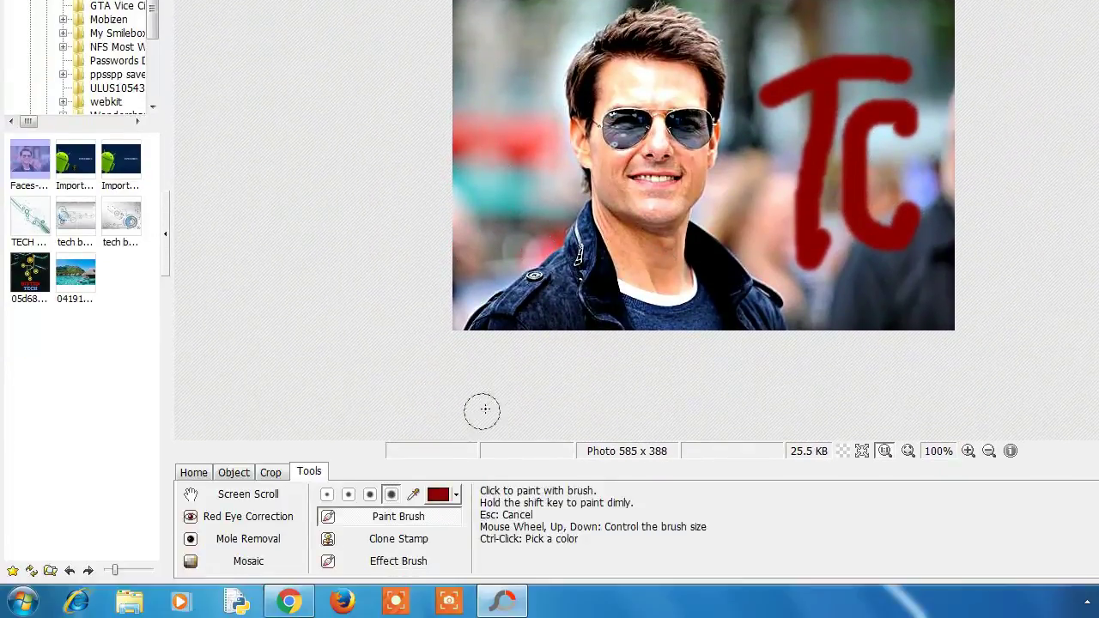
pyautogui.hotkey('ctrl', 'z')
pyautogui.hotkey('ctrl', 'z')
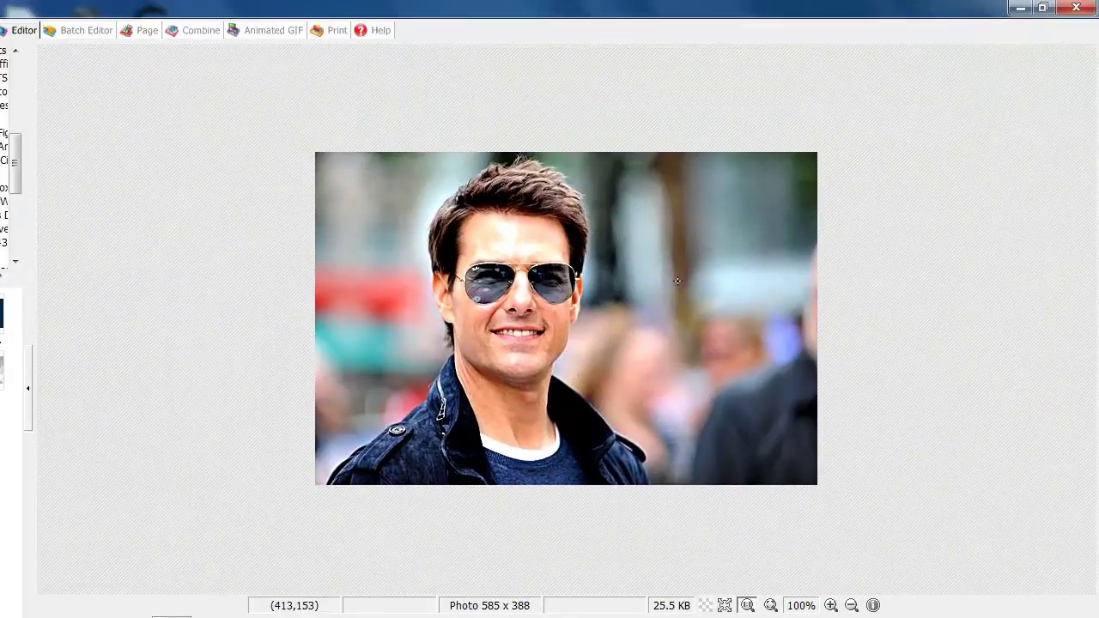
pyautogui.moveTo(791, 86); pyautogui.dragTo(792, 255)
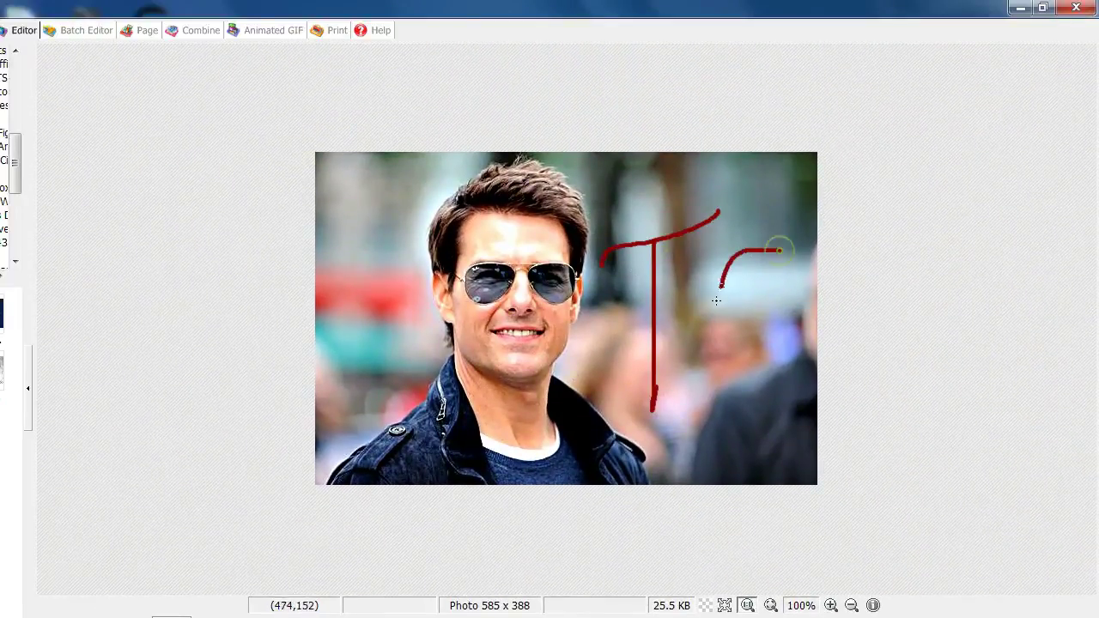
pyautogui.moveTo(716, 300); pyautogui.dragTo(797, 361)
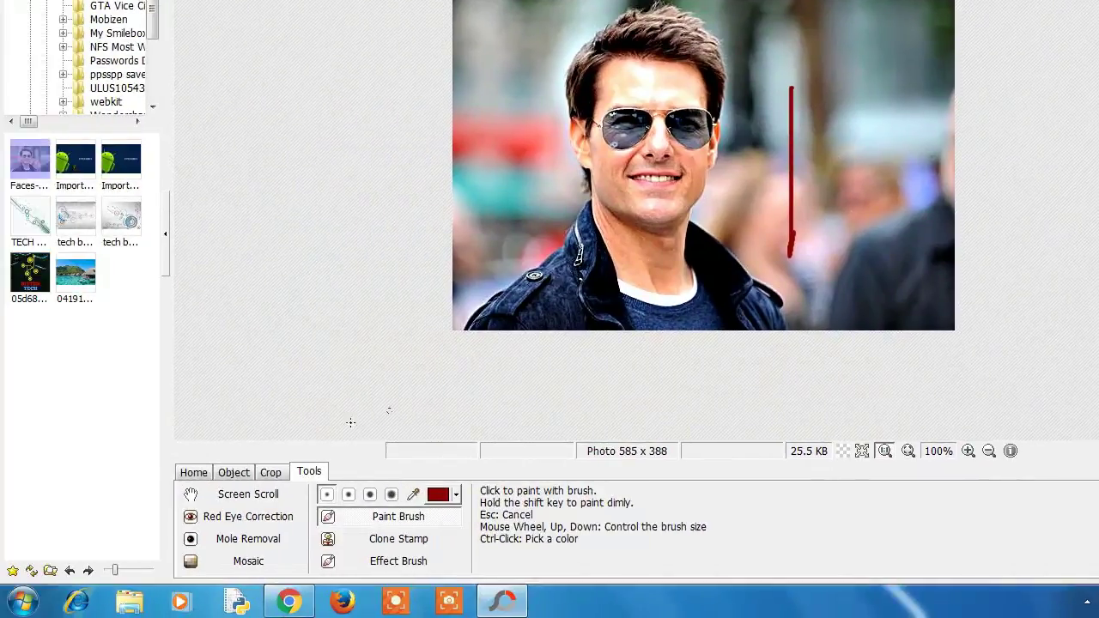
# Apply a Middle bloom to the photo from the Home tab
pyautogui.click(194, 473)
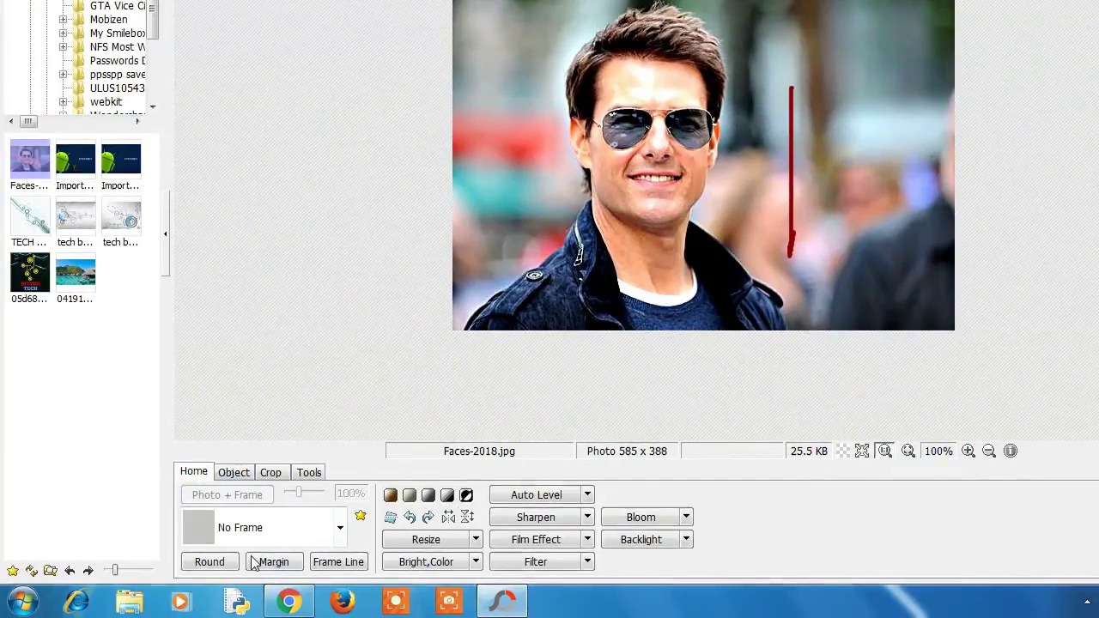
pyautogui.click(685, 516)
pyautogui.click(619, 496)
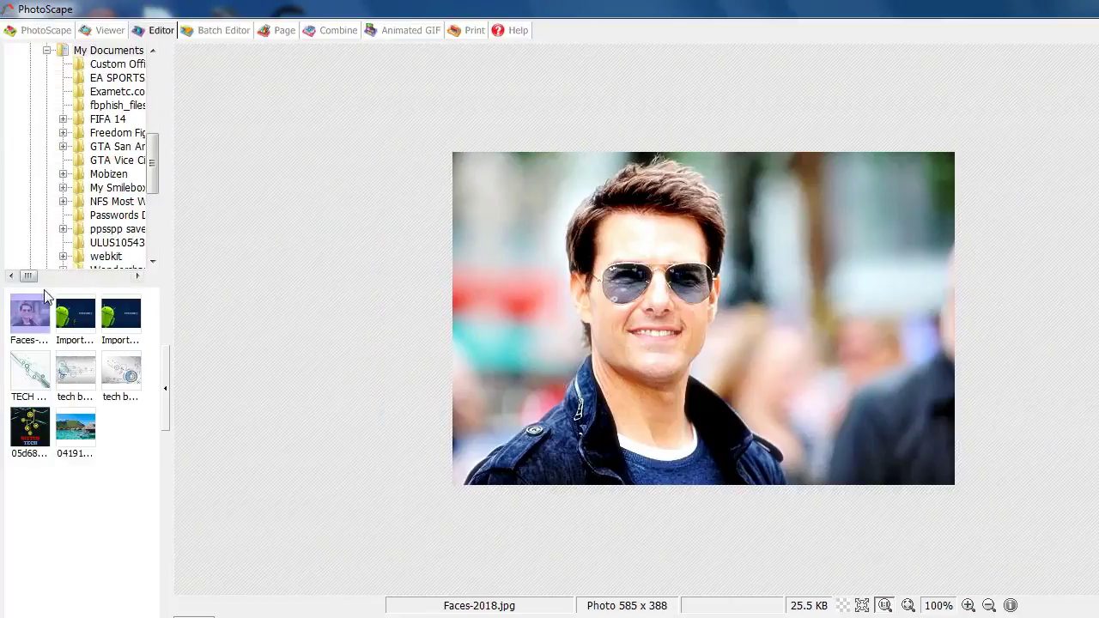
# Drag another thumbnail onto the photo and cancel the unsaved-photo prompt
pyautogui.moveTo(0, 315); pyautogui.dragTo(552, 346)
pyautogui.moveTo(577, 311); pyautogui.dragTo(576, 311)
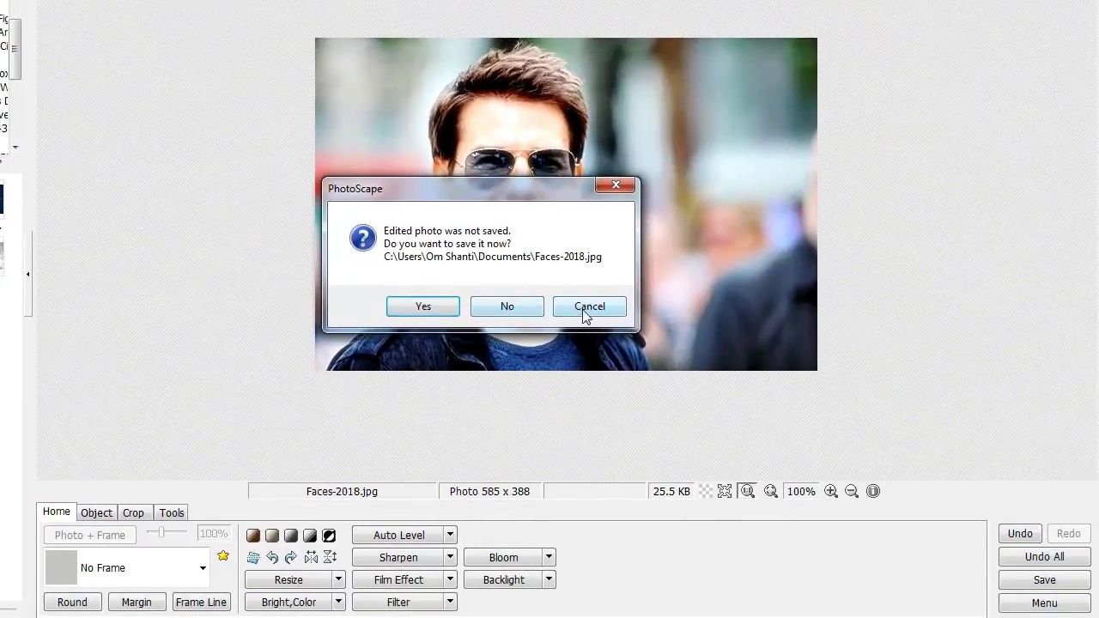
pyautogui.click(634, 318)
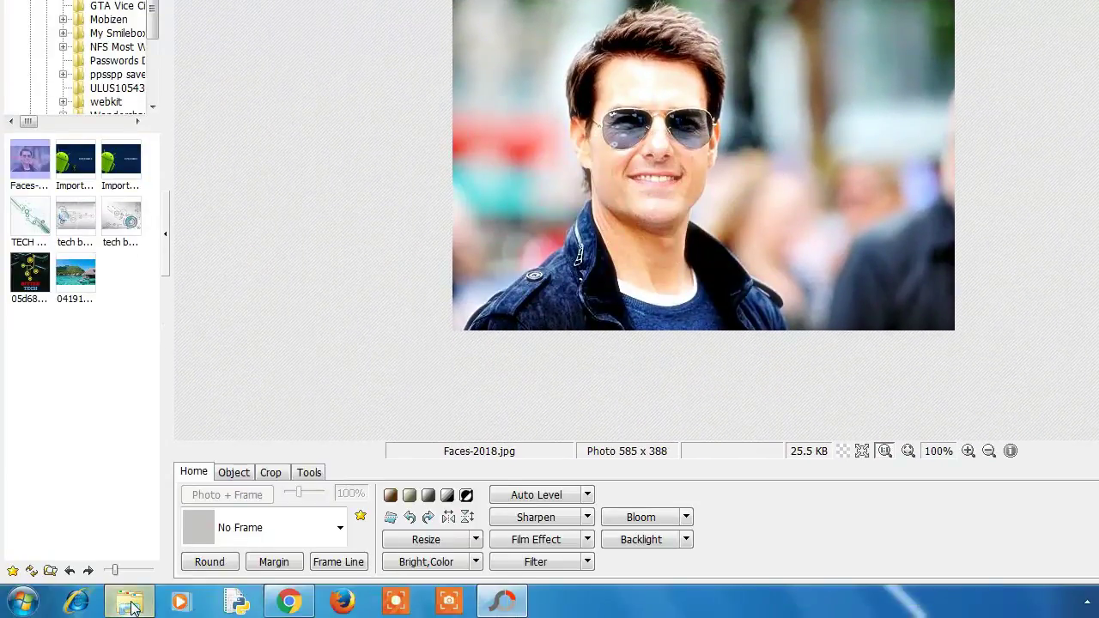
# Open Windows Explorer's Documents library and scroll to Faces-2018.jpg
pyautogui.click(130, 607)
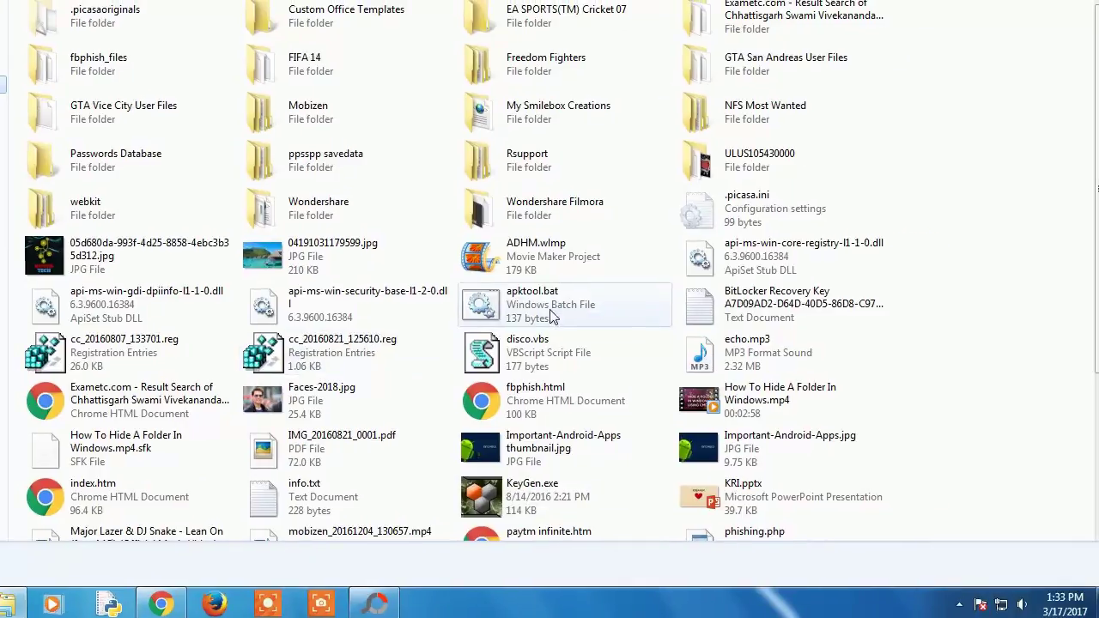
pyautogui.click(682, 306)
pyautogui.scroll(-5, 552, 335)
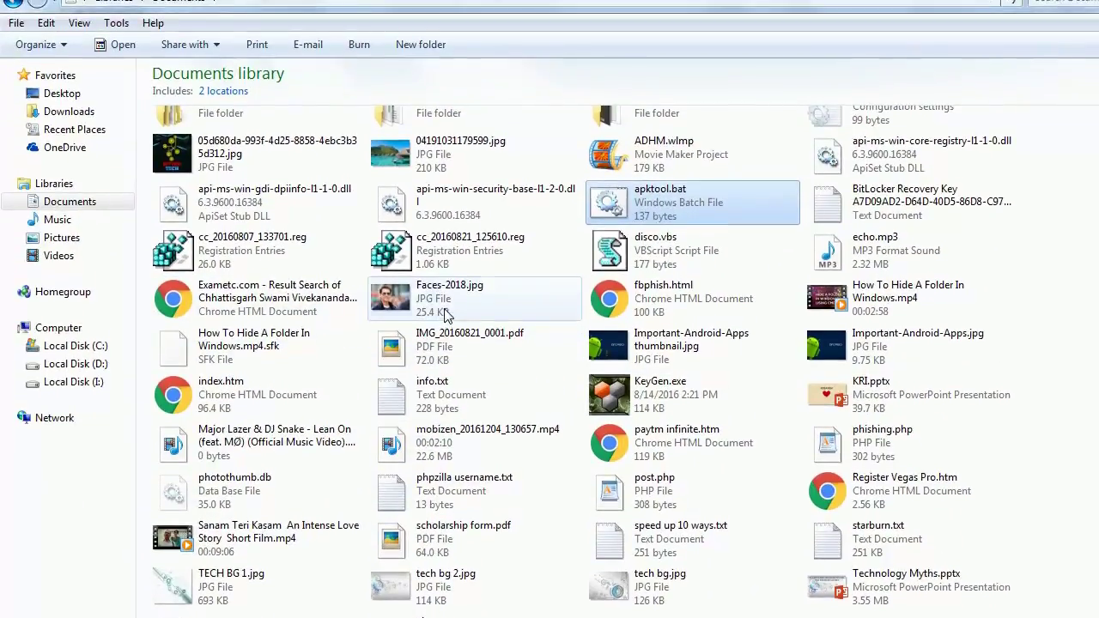
# Open Faces-2018.jpg in Picasa Photo Viewer
pyautogui.doubleClick(447, 196)
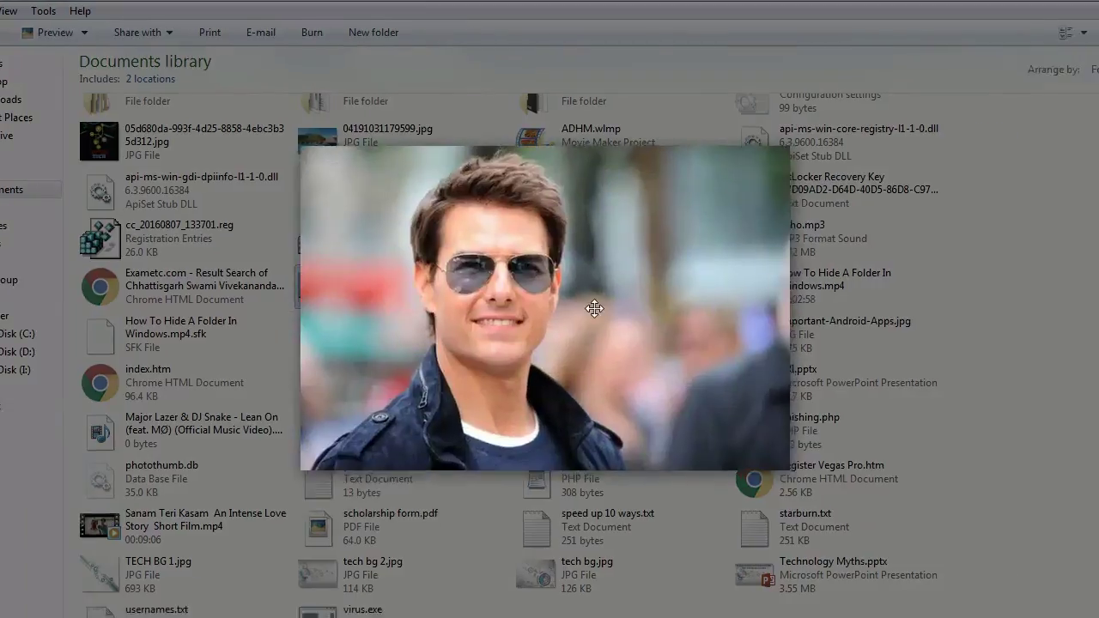
pyautogui.scroll(3, 762, 324)
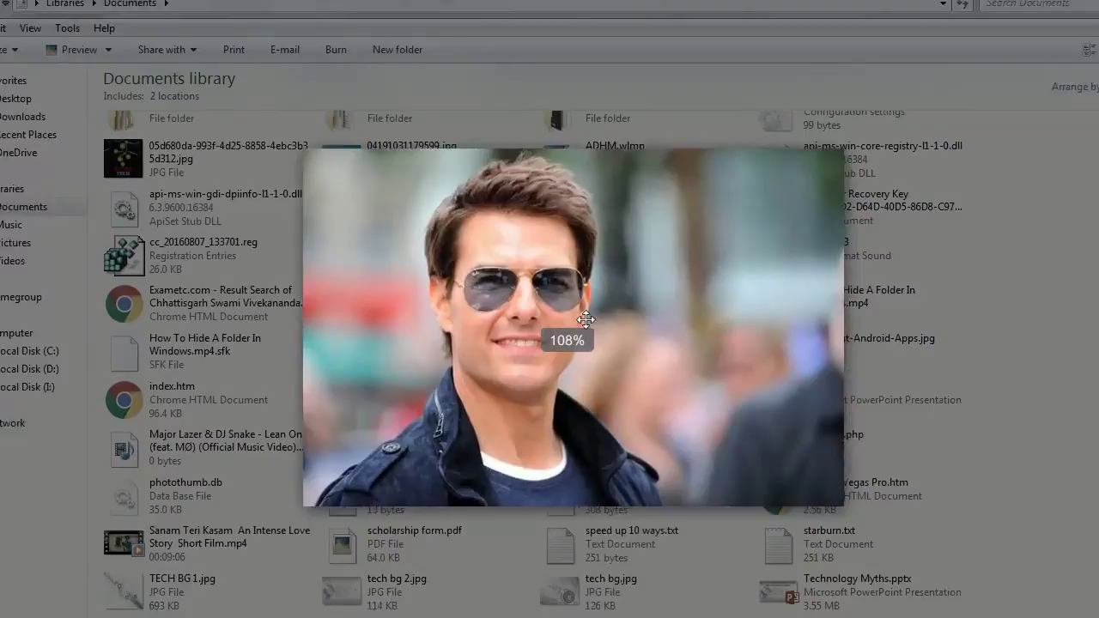
pyautogui.scroll(1, 625, 310)
pyautogui.scroll(3, 625, 309)
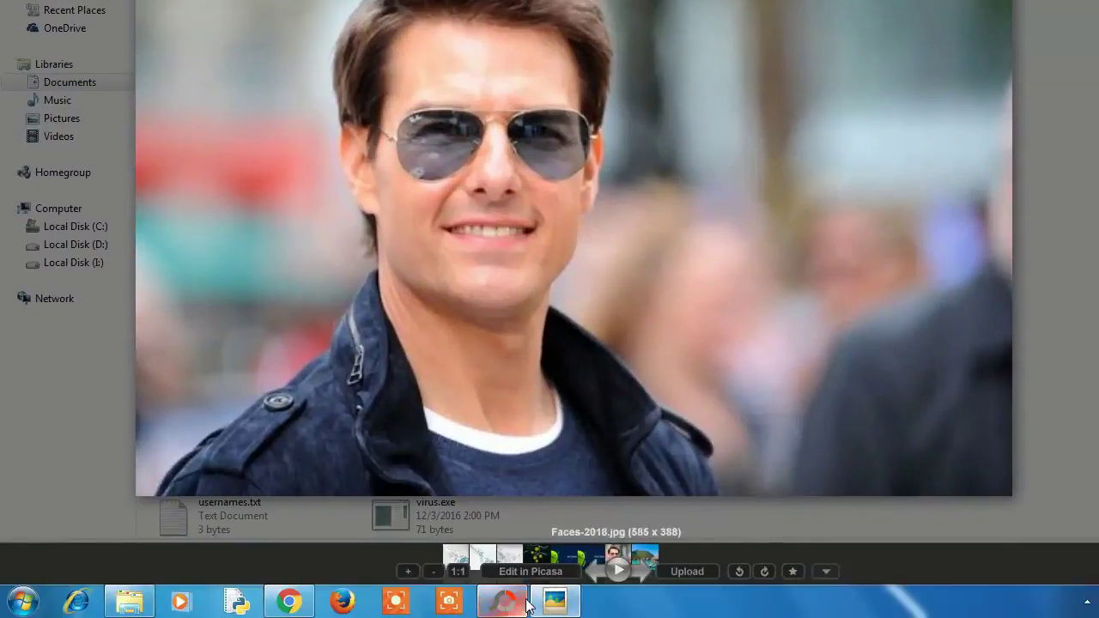
# Shorten the Picasa window and move it to the lower left beside PhotoScape
pyautogui.click(526, 601)
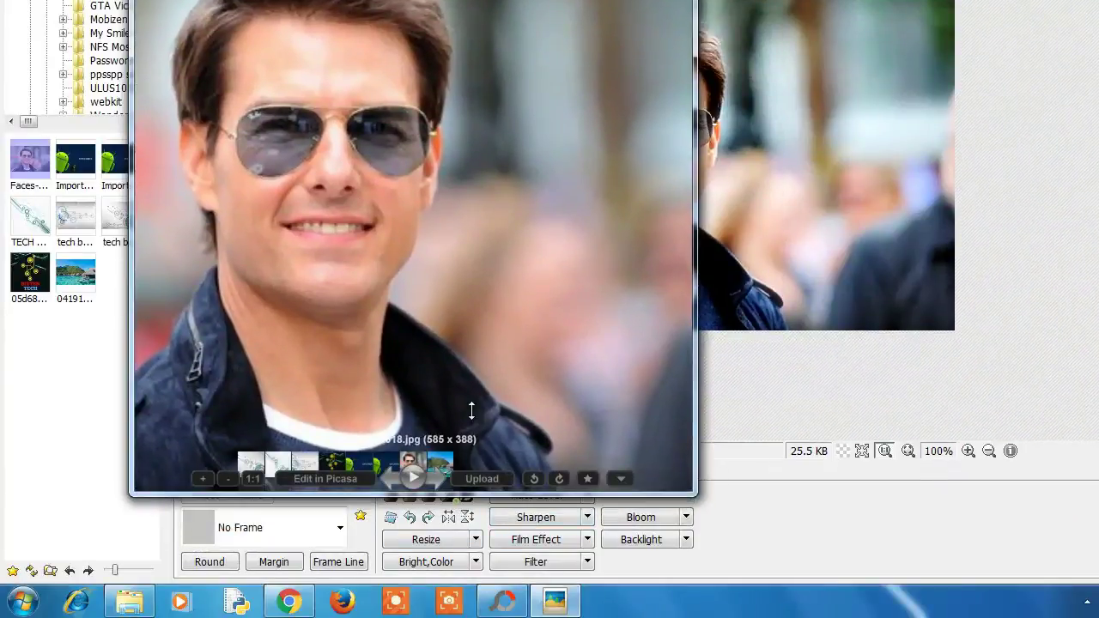
pyautogui.moveTo(481, 503); pyautogui.dragTo(481, 295)
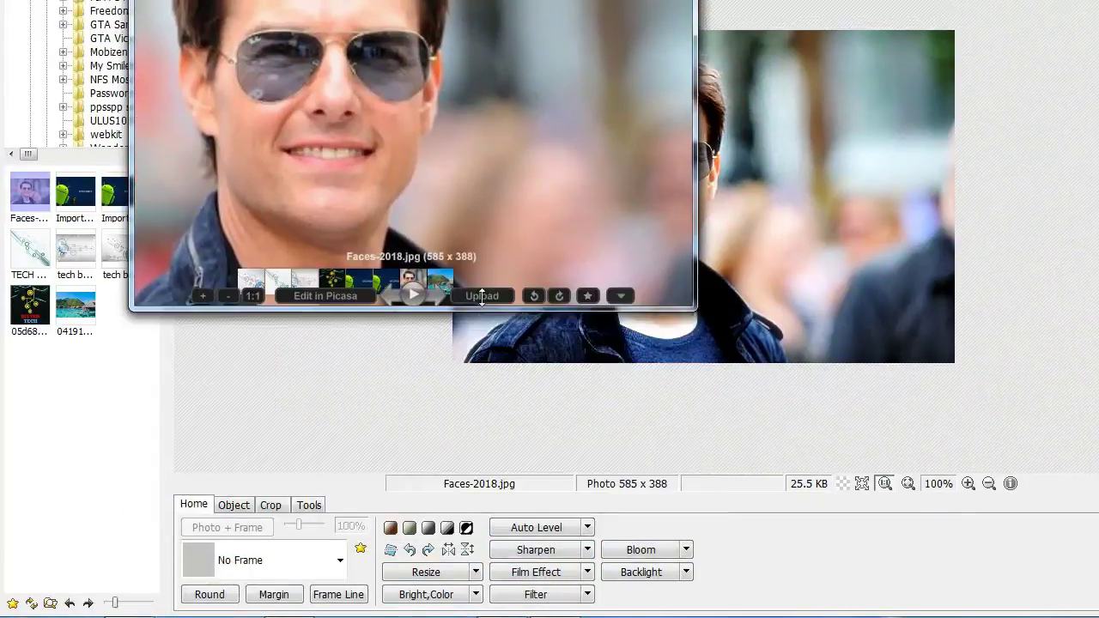
pyautogui.moveTo(433, 0); pyautogui.dragTo(317, 326)
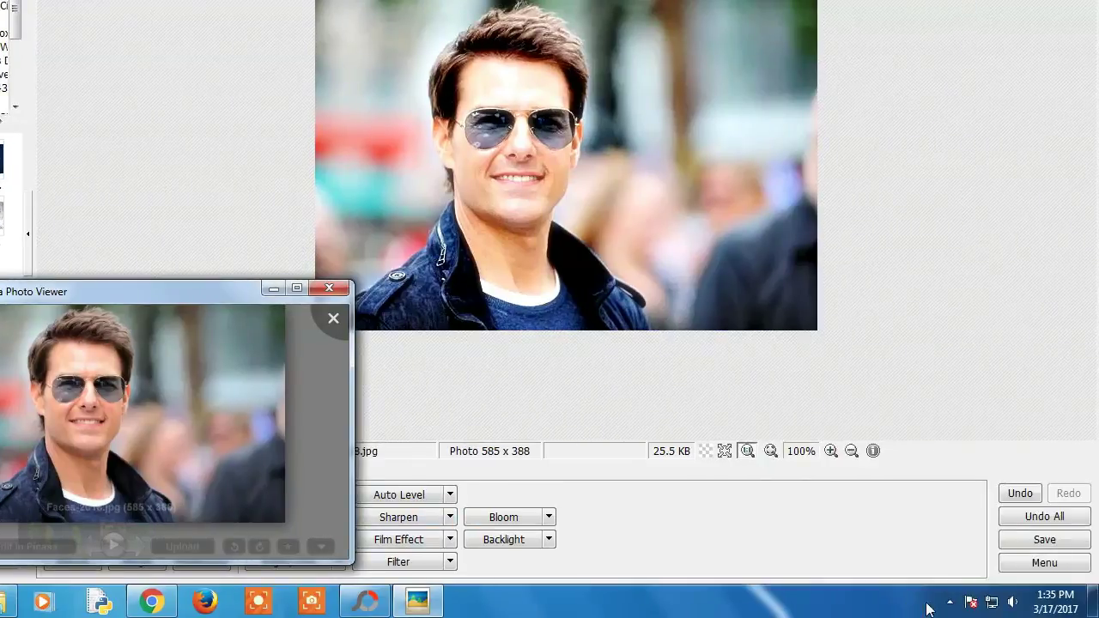
pyautogui.click(1086, 601)
pyautogui.rightClick(972, 488)
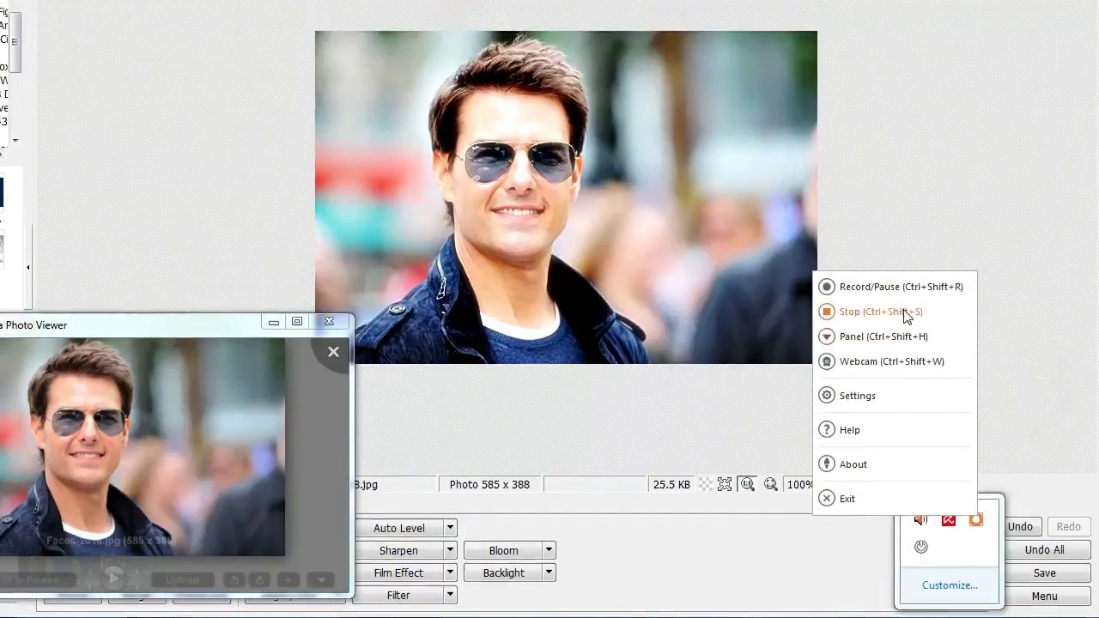